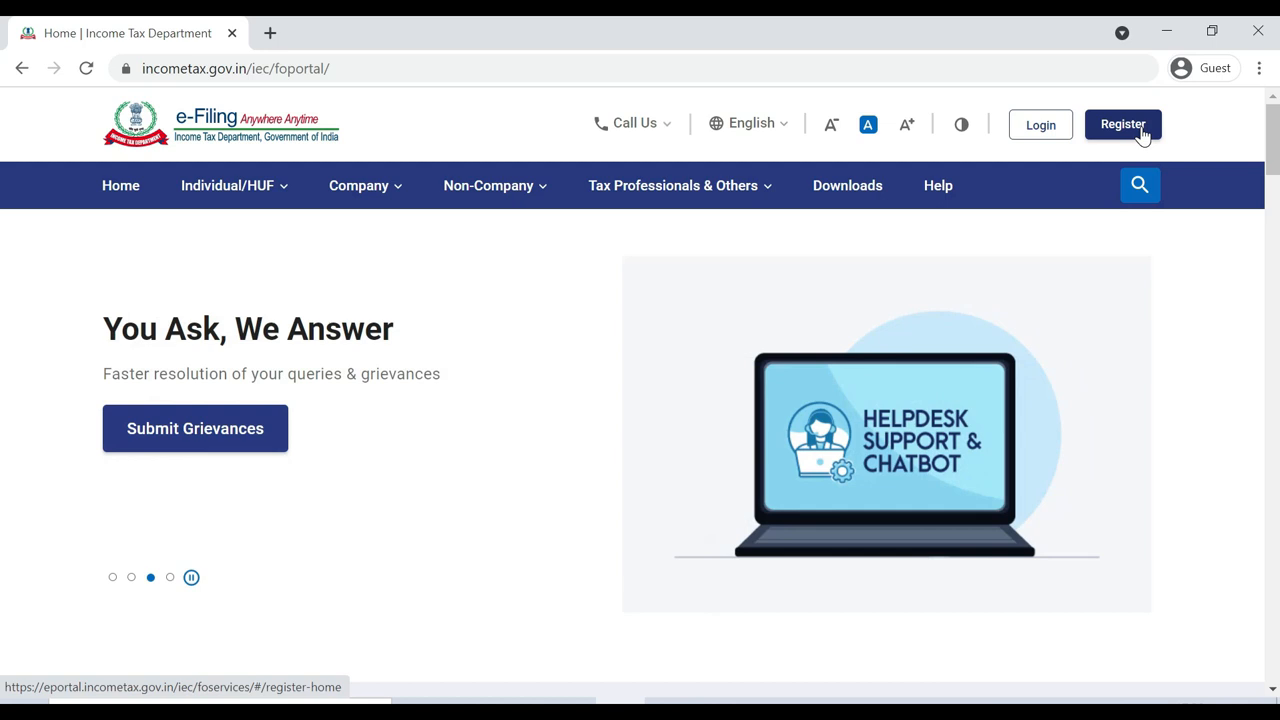
Log in with the user ID, tick the secure access message and submit the account password
{"action": "left_click", "coordinate": [1050, 143]}
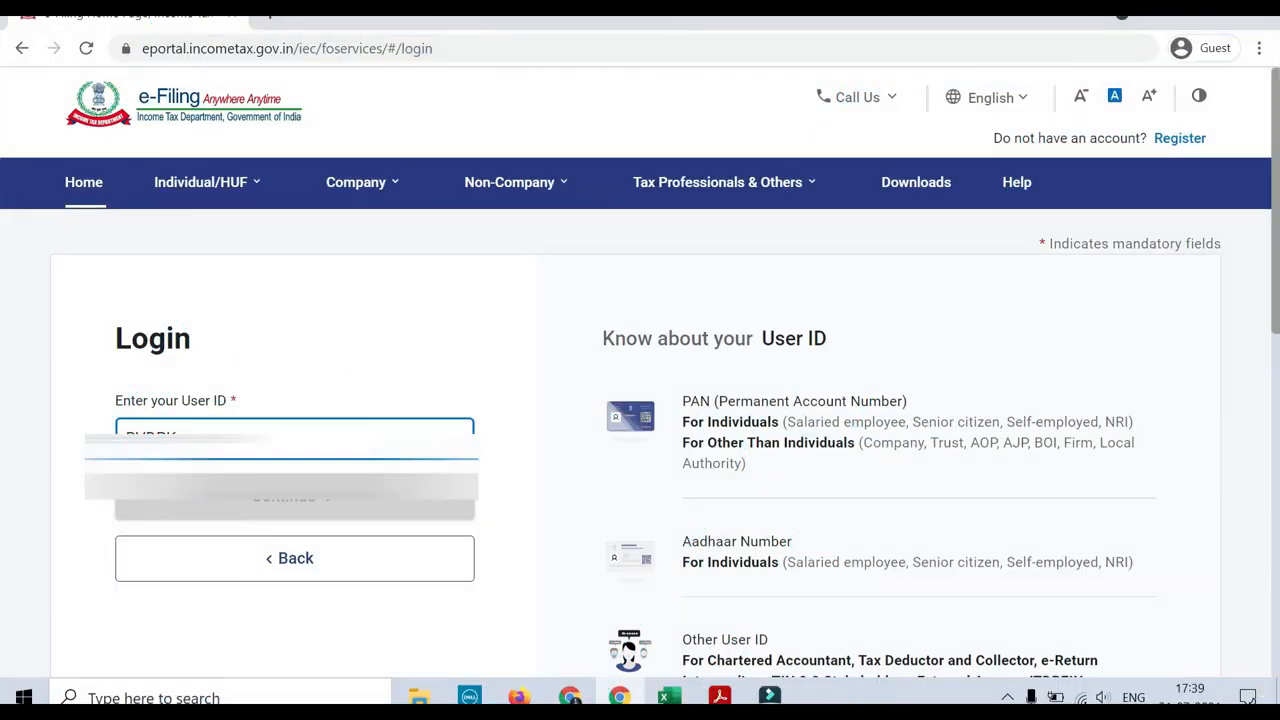
{"action": "type", "text": "N"}
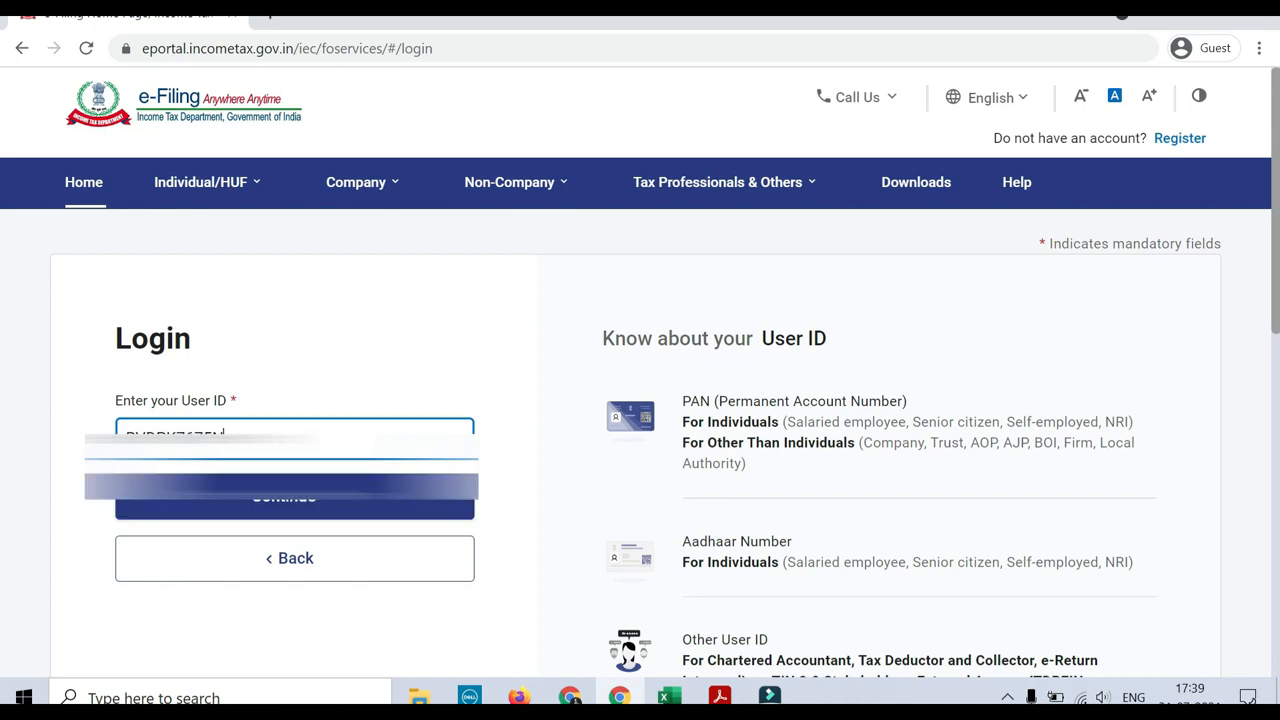
{"action": "left_click", "coordinate": [284, 497]}
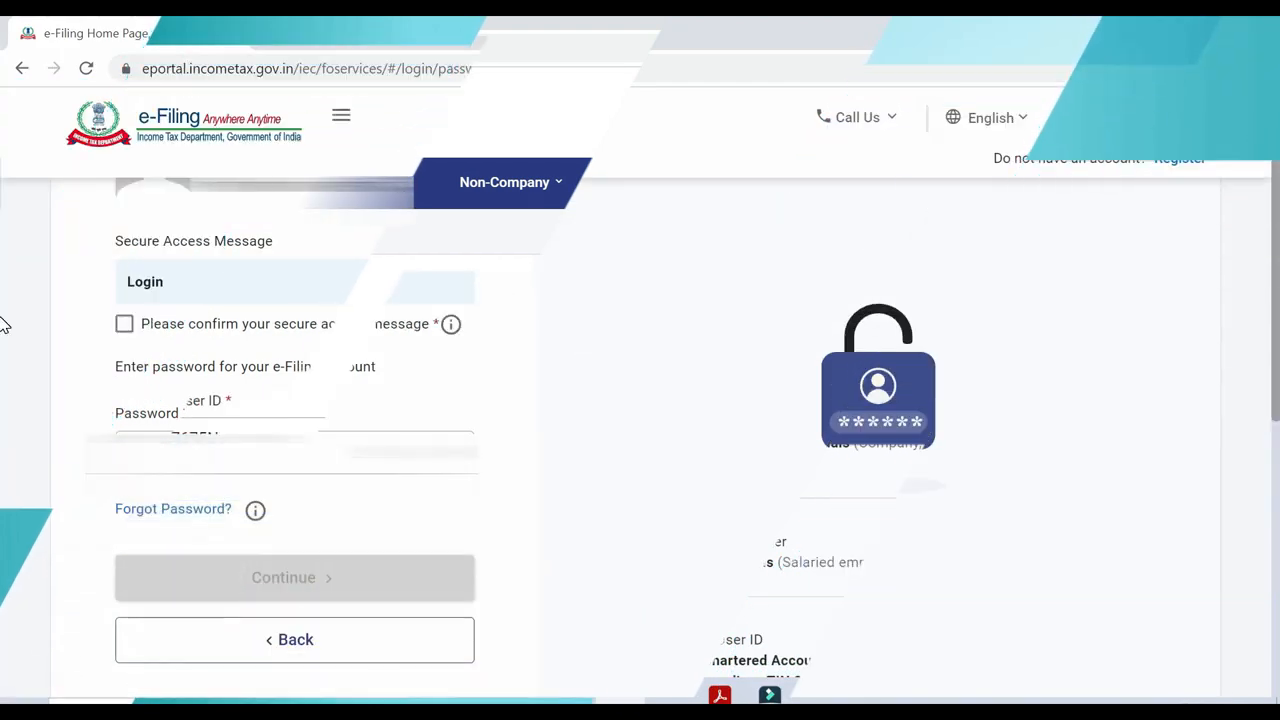
{"action": "left_click", "coordinate": [124, 324]}
{"action": "left_click", "coordinate": [199, 461]}
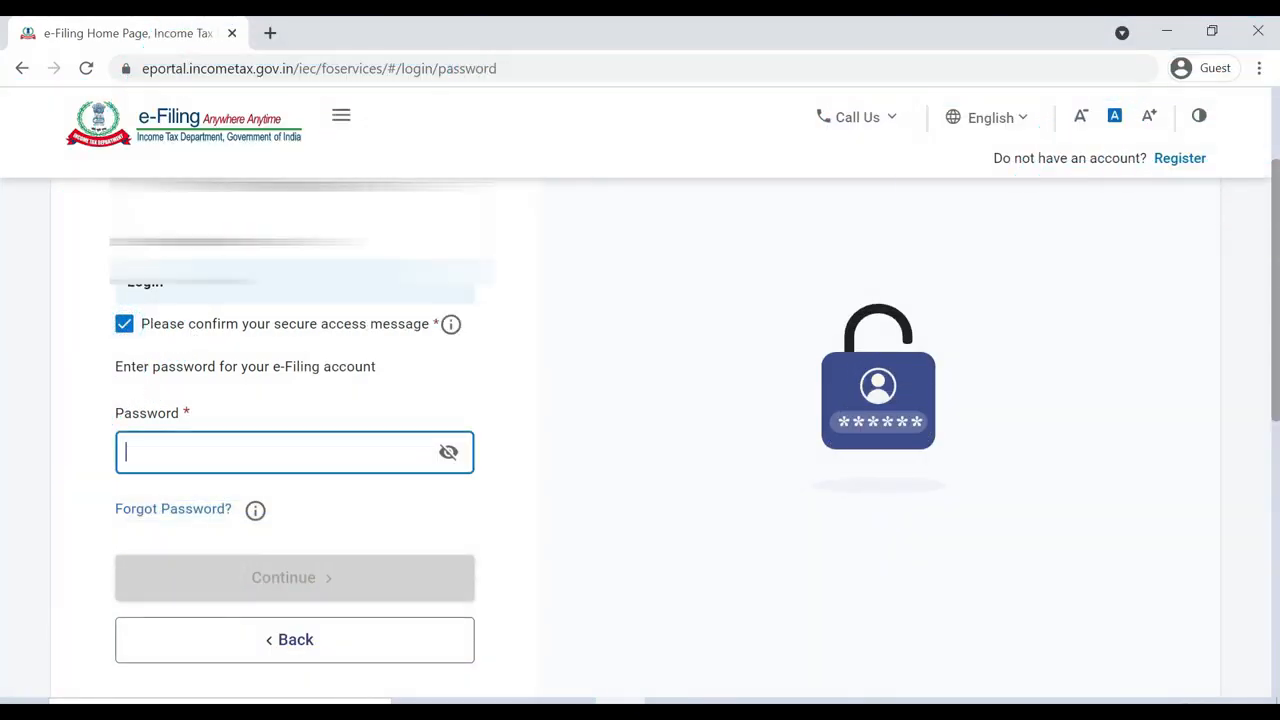
{"action": "type", "text": "********"}
{"action": "key", "text": "Return"}
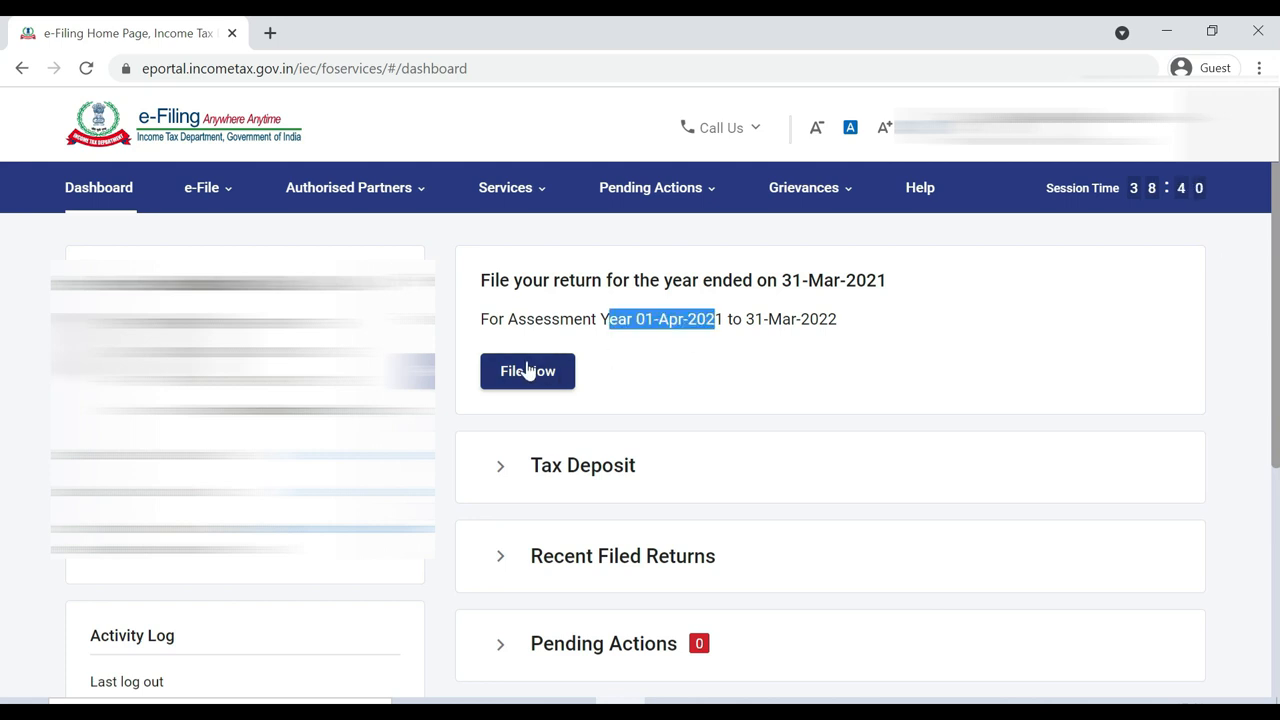
Choose File Now for assessment year 2021-22 and proceed with the Online filing mode
{"action": "left_click", "coordinate": [528, 370]}
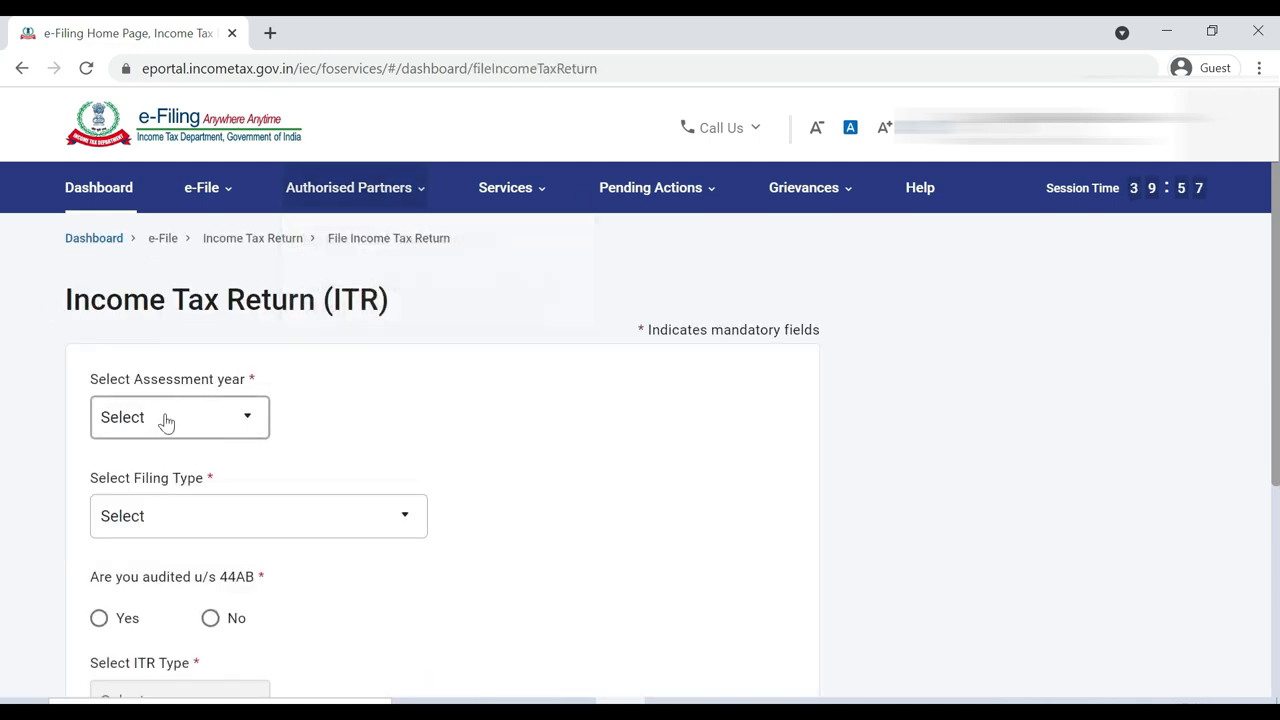
{"action": "left_click", "coordinate": [207, 410]}
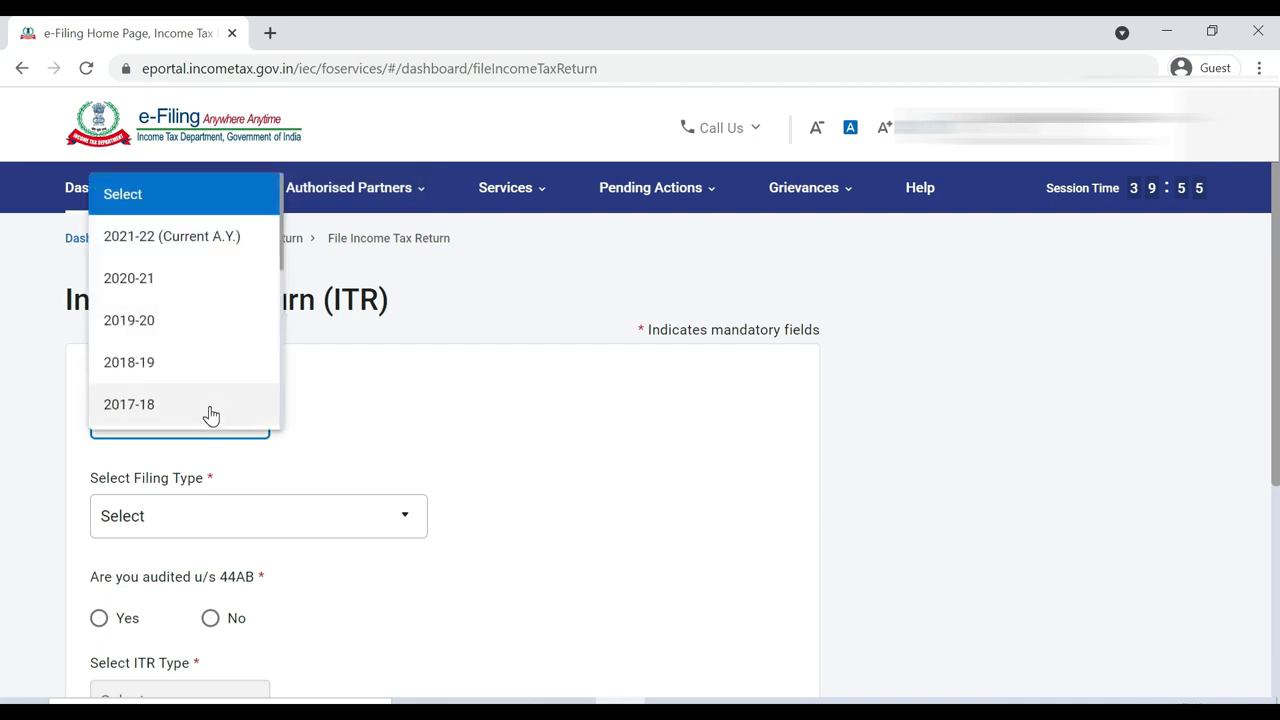
{"action": "left_click", "coordinate": [234, 252]}
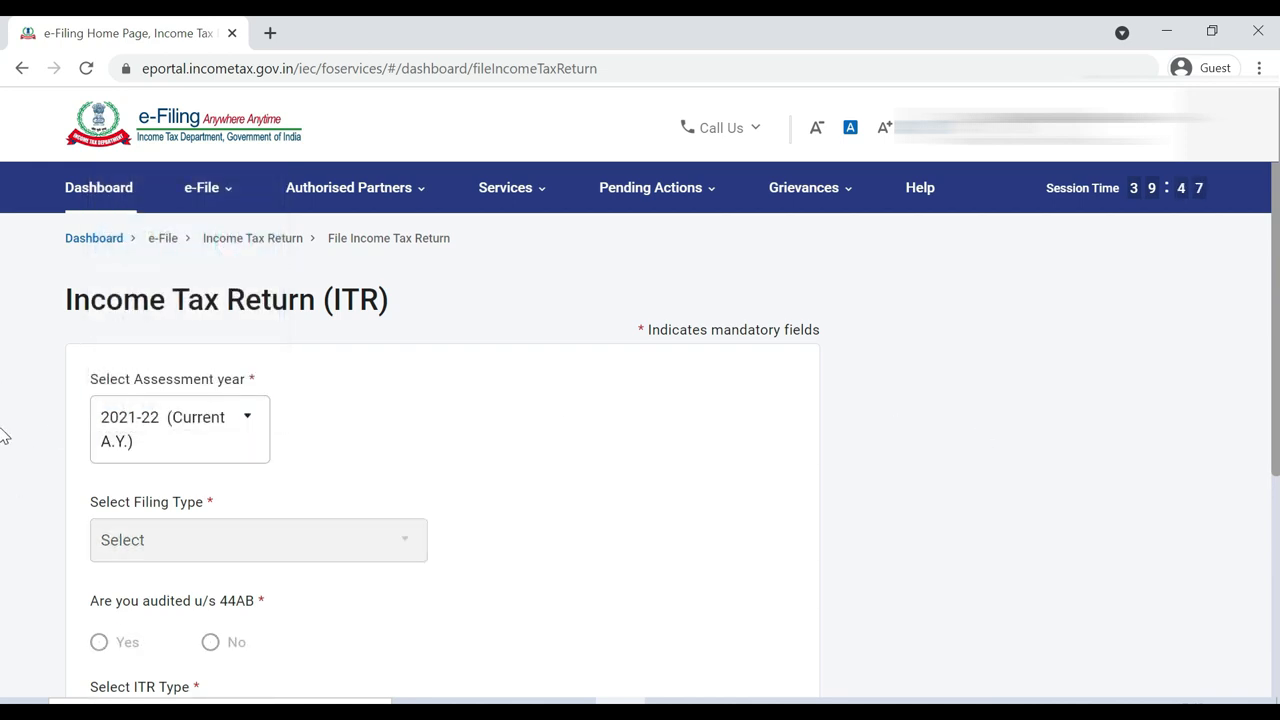
{"action": "scroll", "coordinate": [3, 535], "scroll_direction": "down", "scroll_amount": 2}
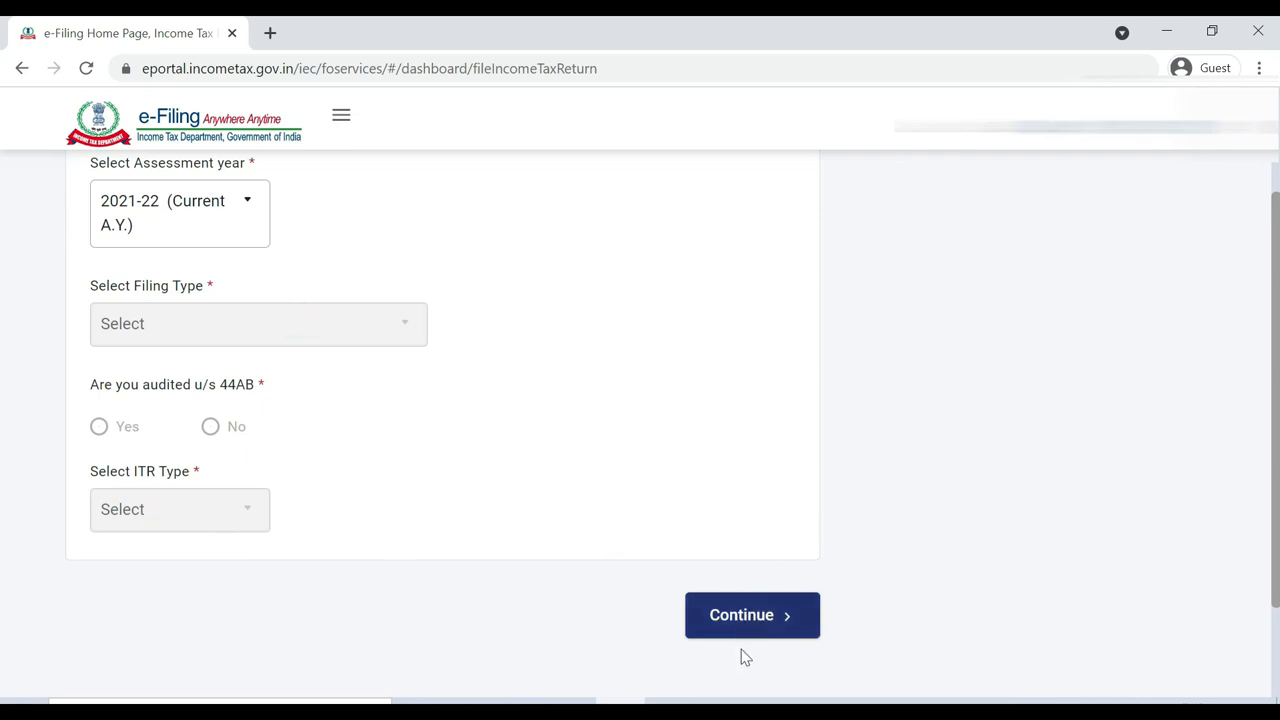
{"action": "left_click", "coordinate": [752, 615]}
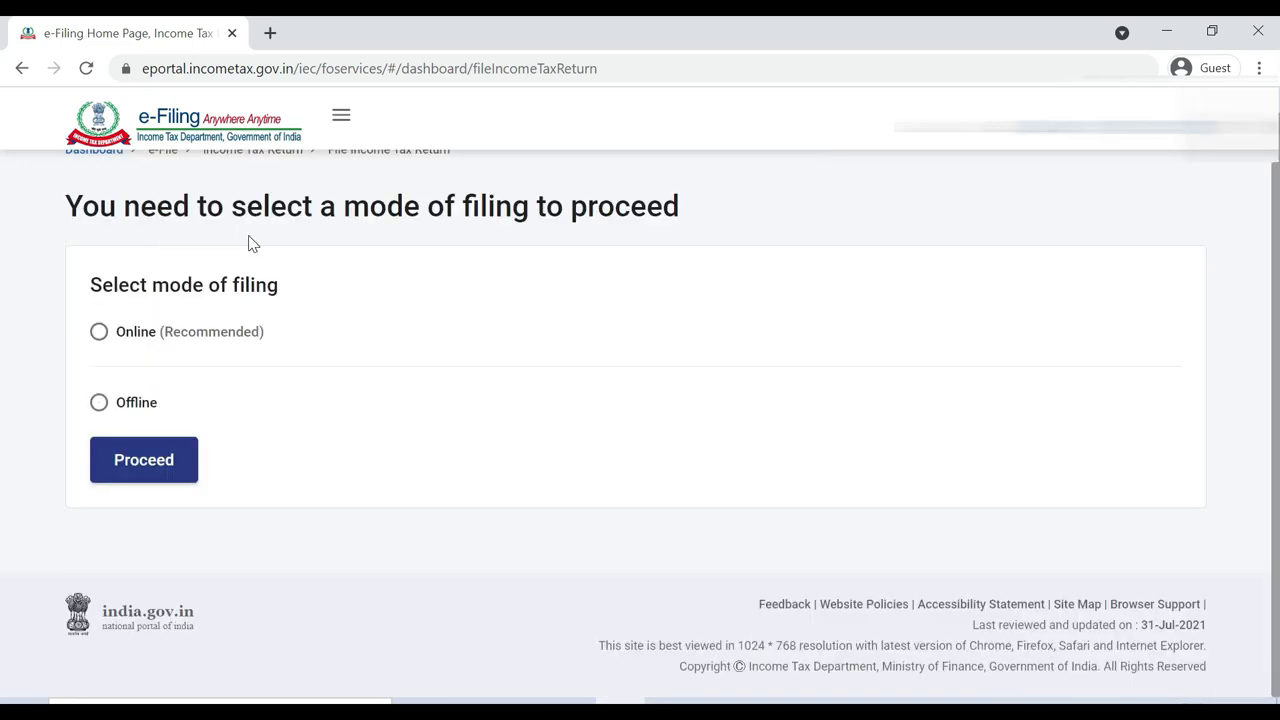
{"action": "left_click", "coordinate": [100, 334]}
{"action": "left_click", "coordinate": [140, 460]}
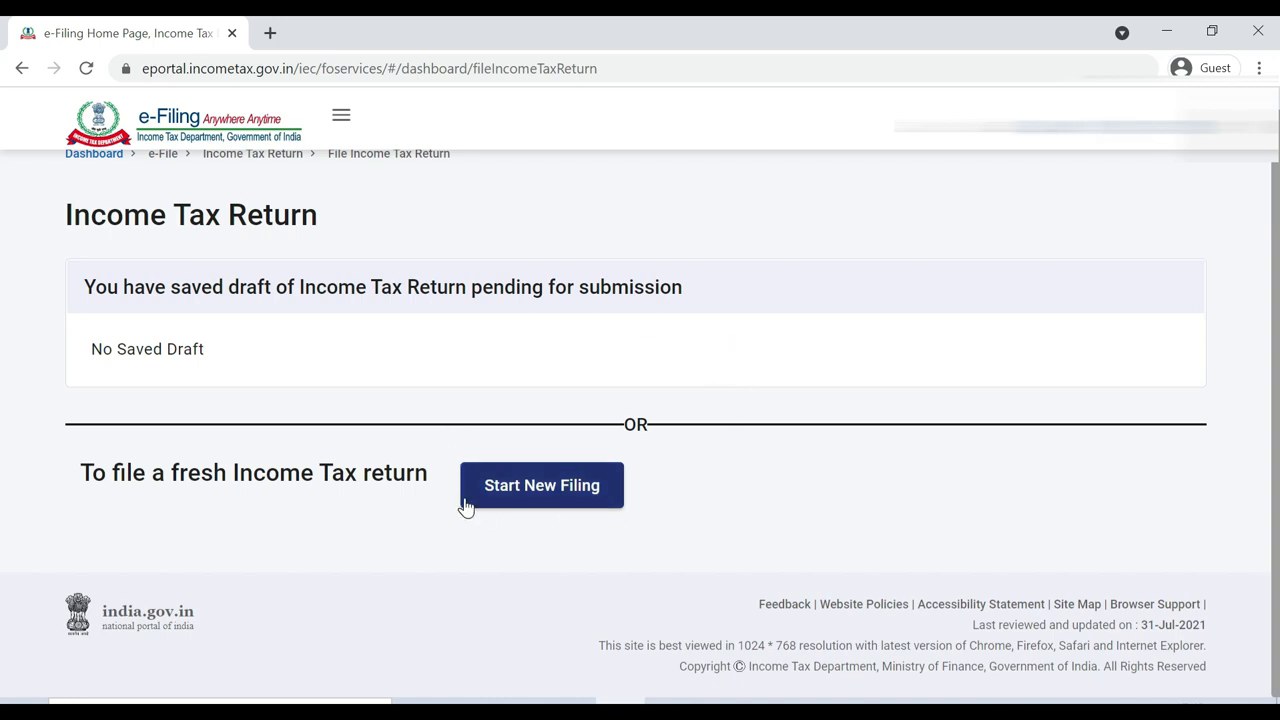
Start a new filing with Individual as the filing status
{"action": "left_click", "coordinate": [525, 495]}
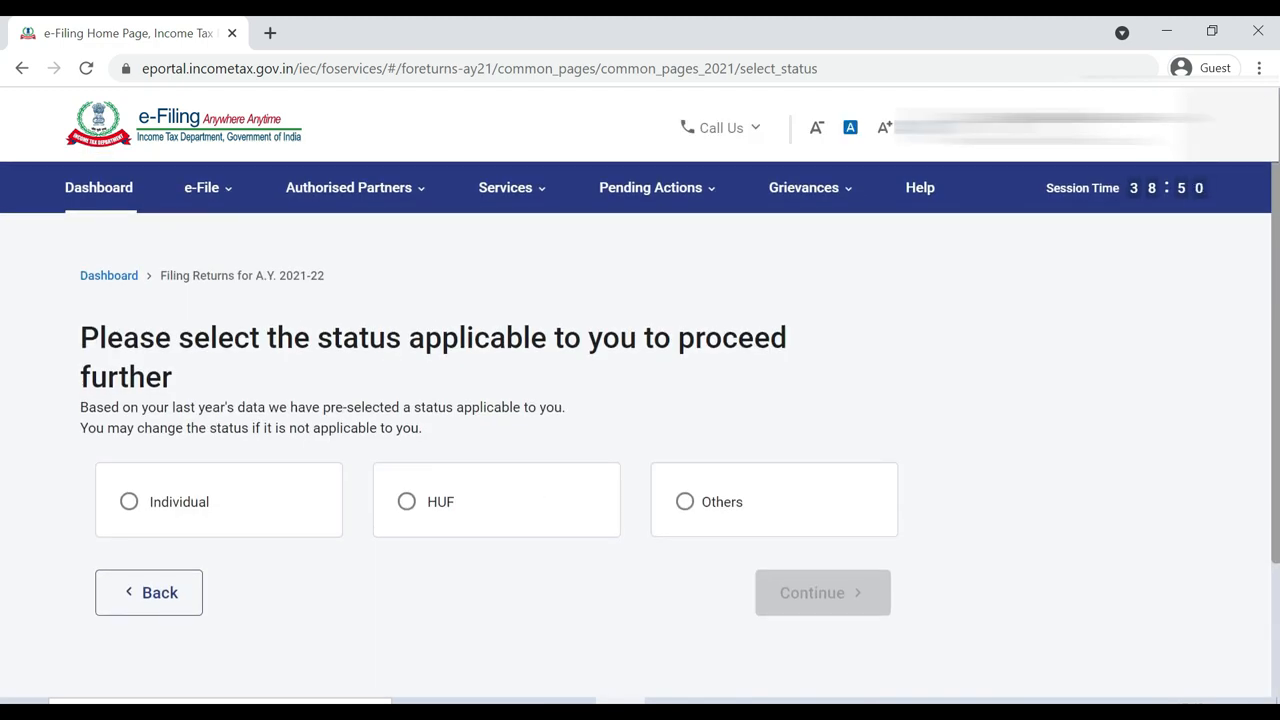
{"action": "left_click", "coordinate": [128, 506]}
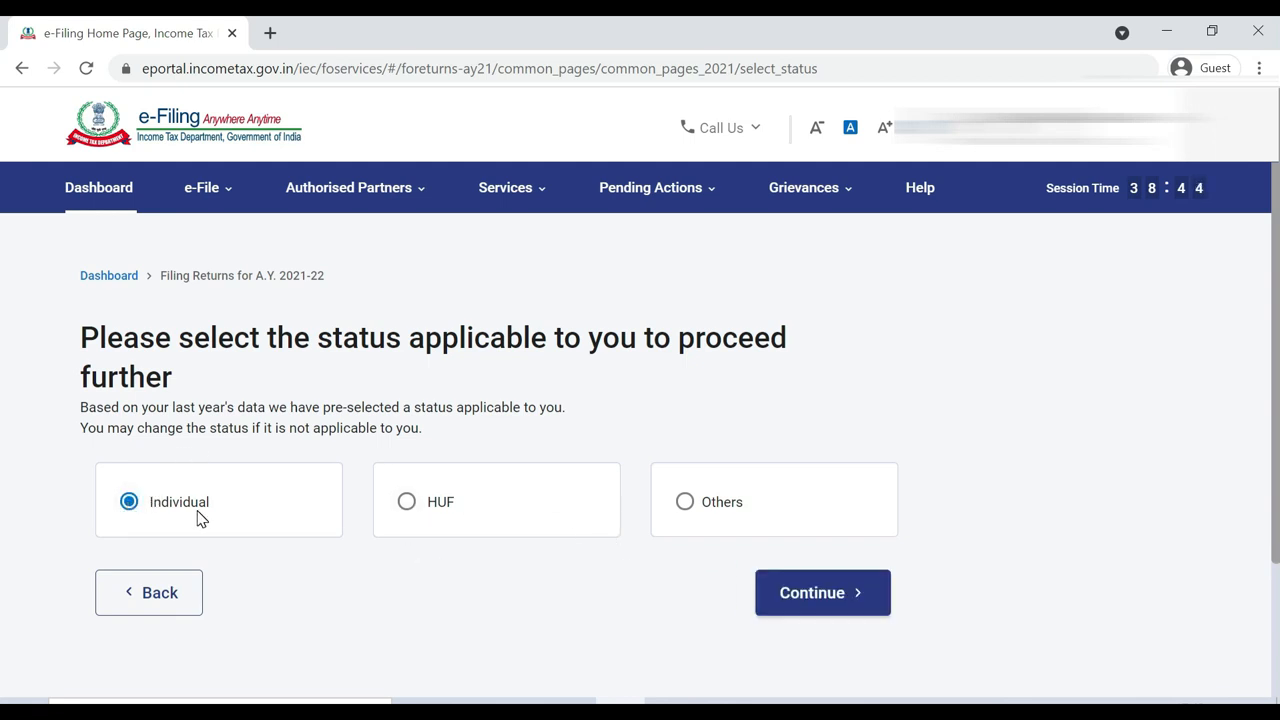
{"action": "left_click", "coordinate": [849, 595]}
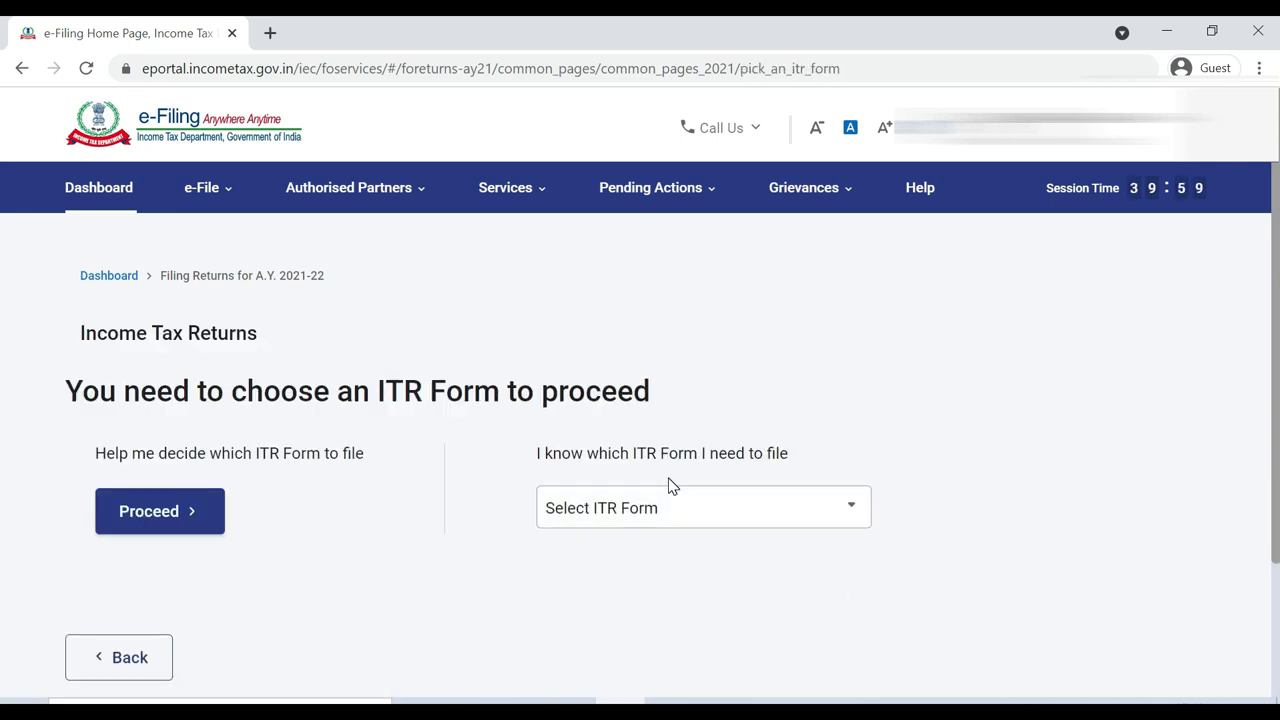
Select ITR-1 from the ITR Form list and proceed with ITR 1
{"action": "left_click", "coordinate": [713, 511]}
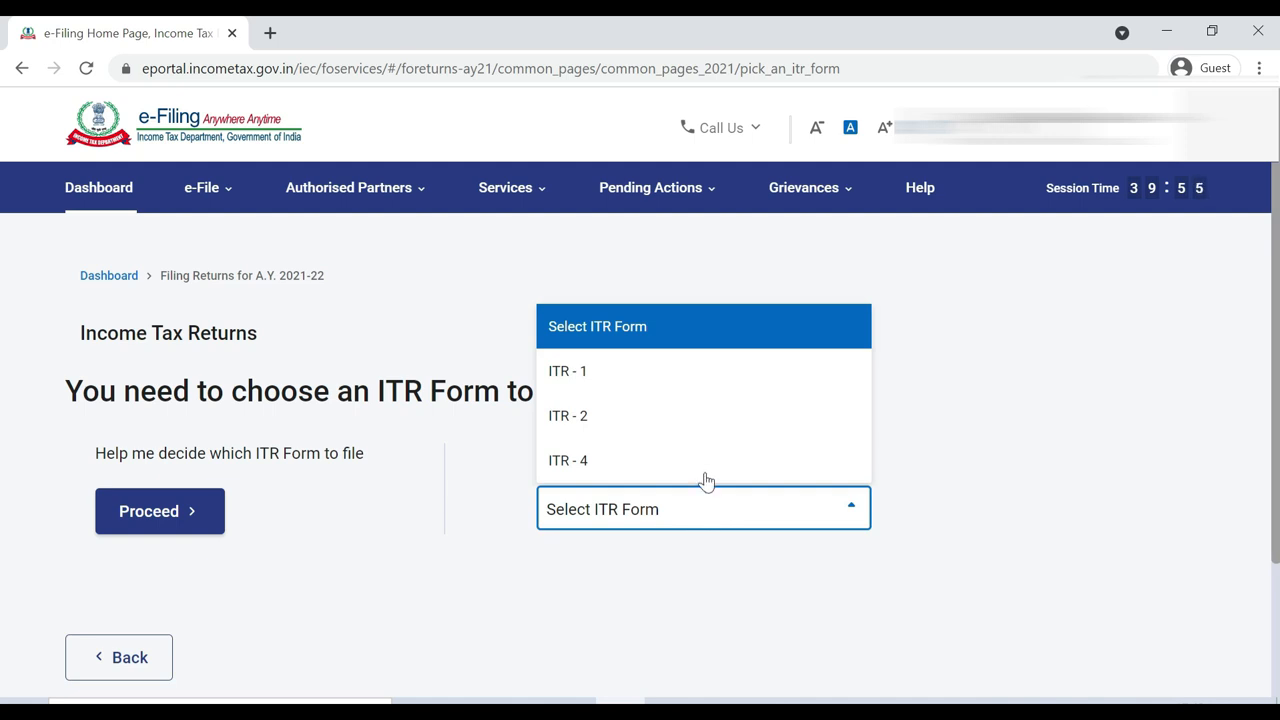
{"action": "left_click", "coordinate": [694, 384]}
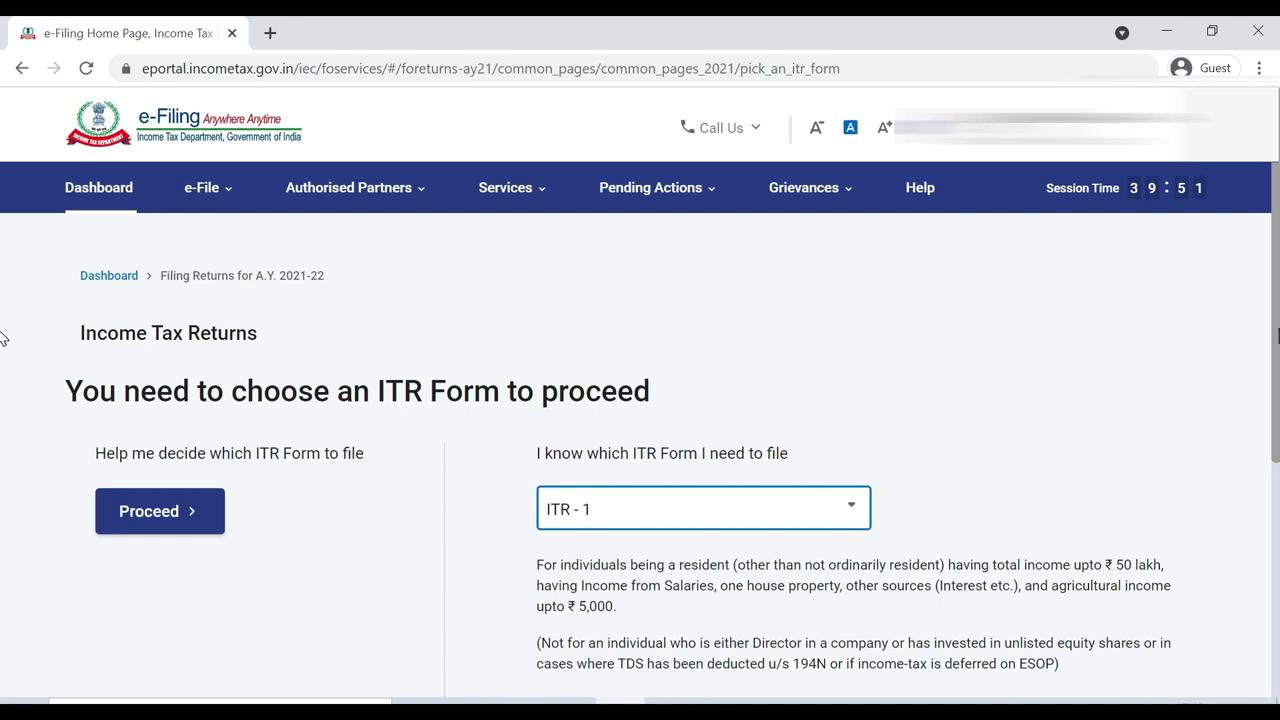
{"action": "scroll", "coordinate": [5, 428], "scroll_direction": "down", "scroll_amount": 2}
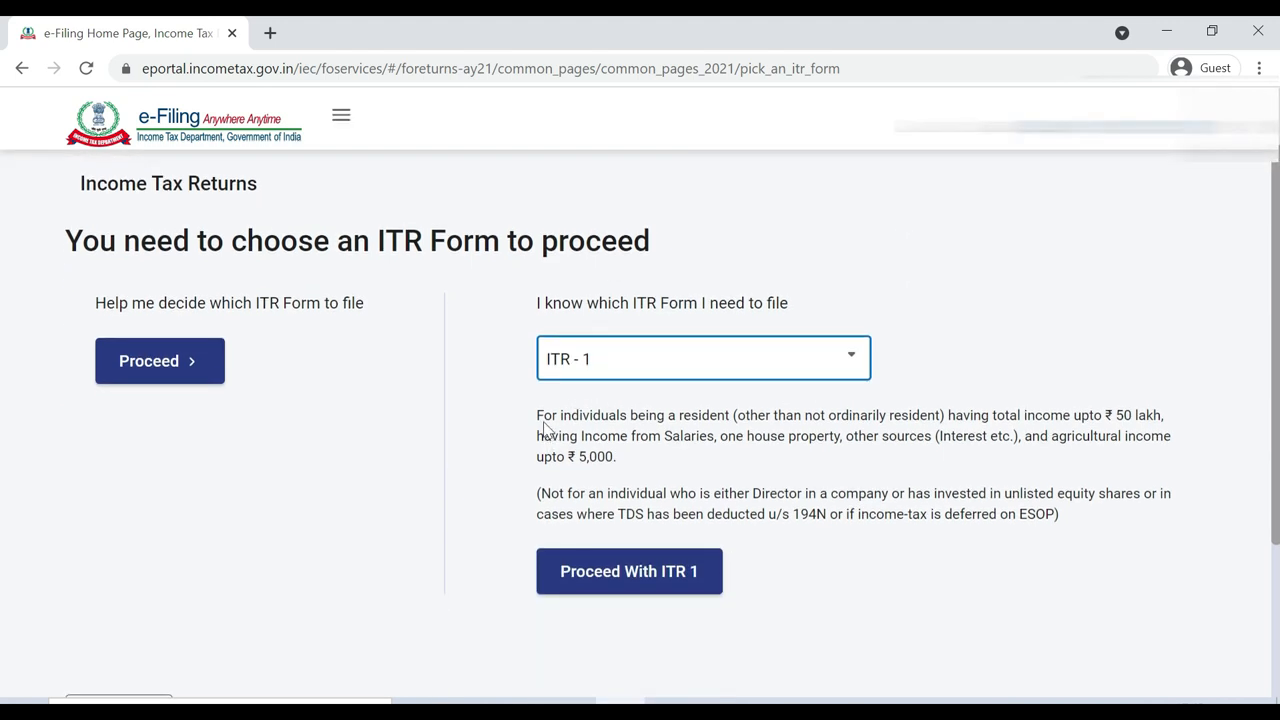
{"action": "left_click_drag", "start_coordinate": [544, 423], "coordinate": [879, 509]}
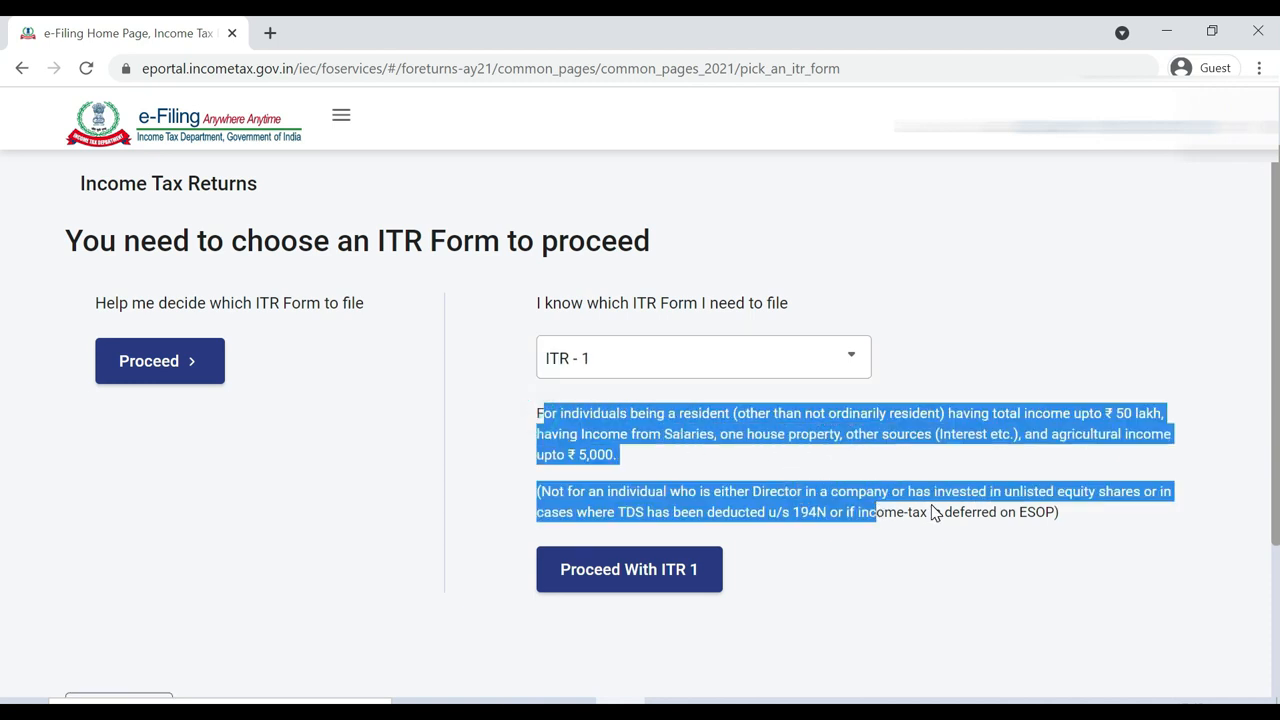
{"action": "left_click", "coordinate": [366, 404]}
{"action": "left_click", "coordinate": [606, 580]}
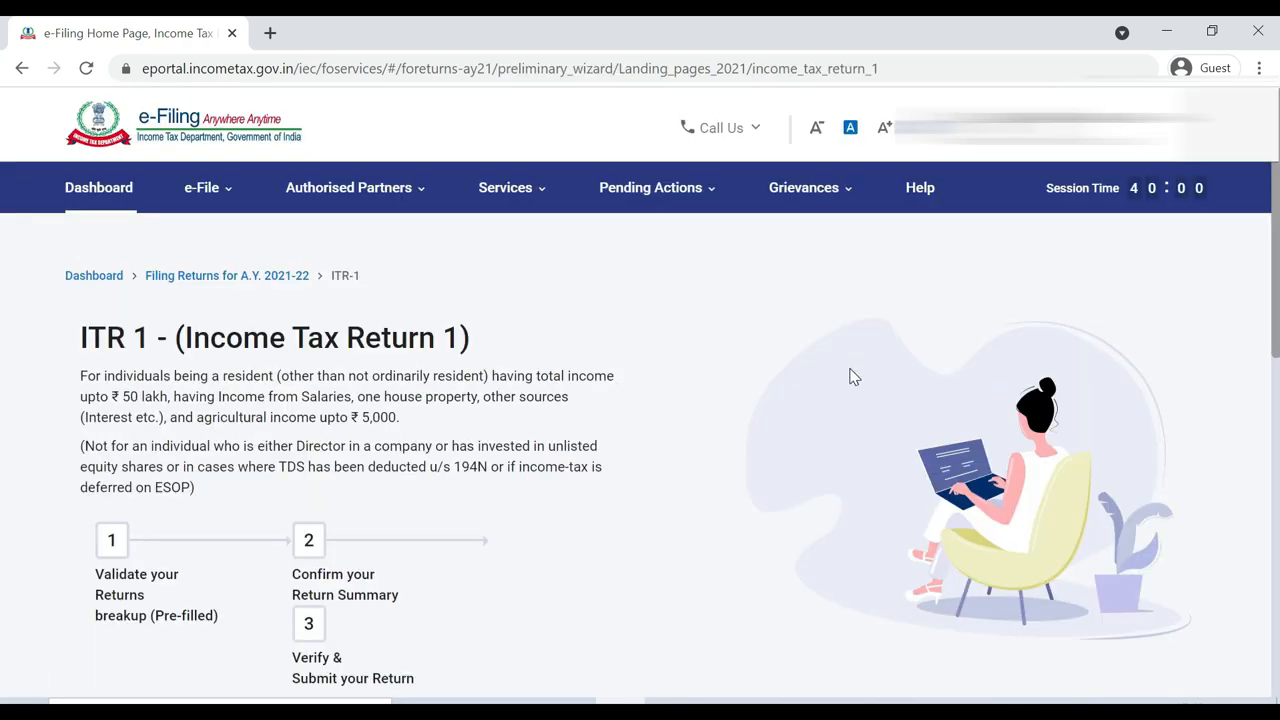
Choose 'Taxable income is more than basic exemption limit' as the filing reason and continue
{"action": "scroll", "coordinate": [2, 214], "scroll_direction": "down", "scroll_amount": 3}
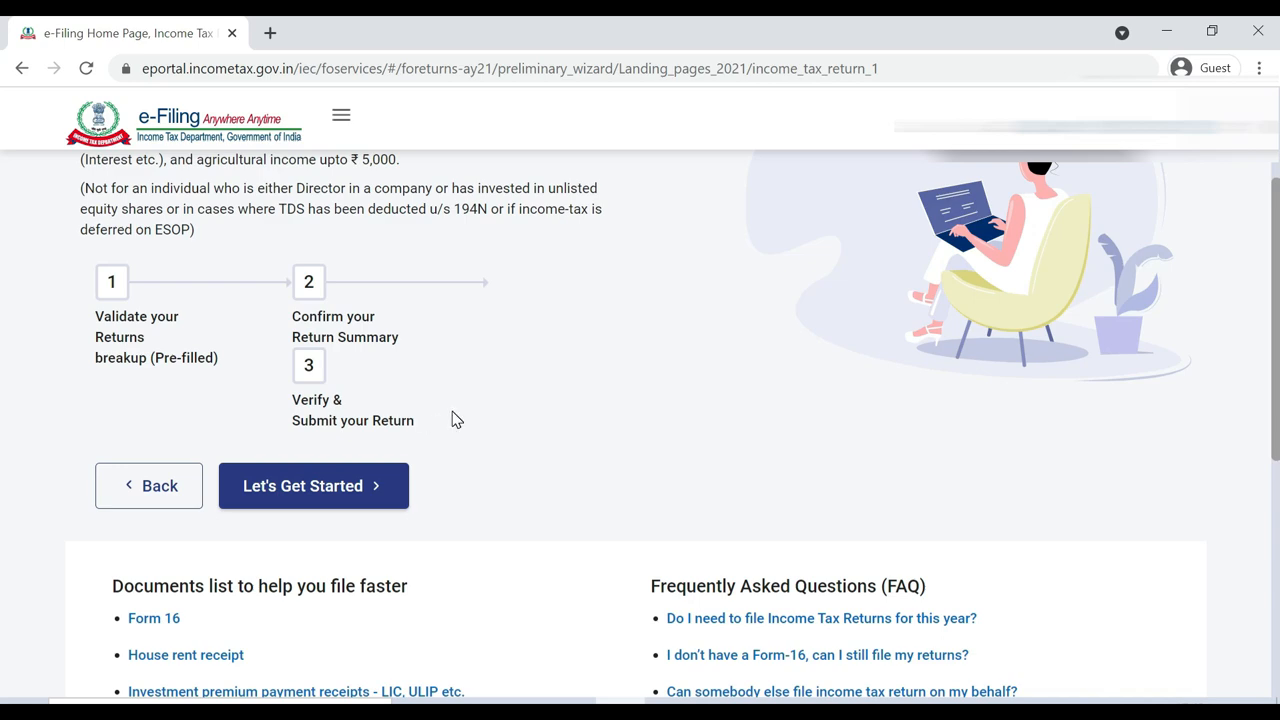
{"action": "left_click", "coordinate": [337, 486]}
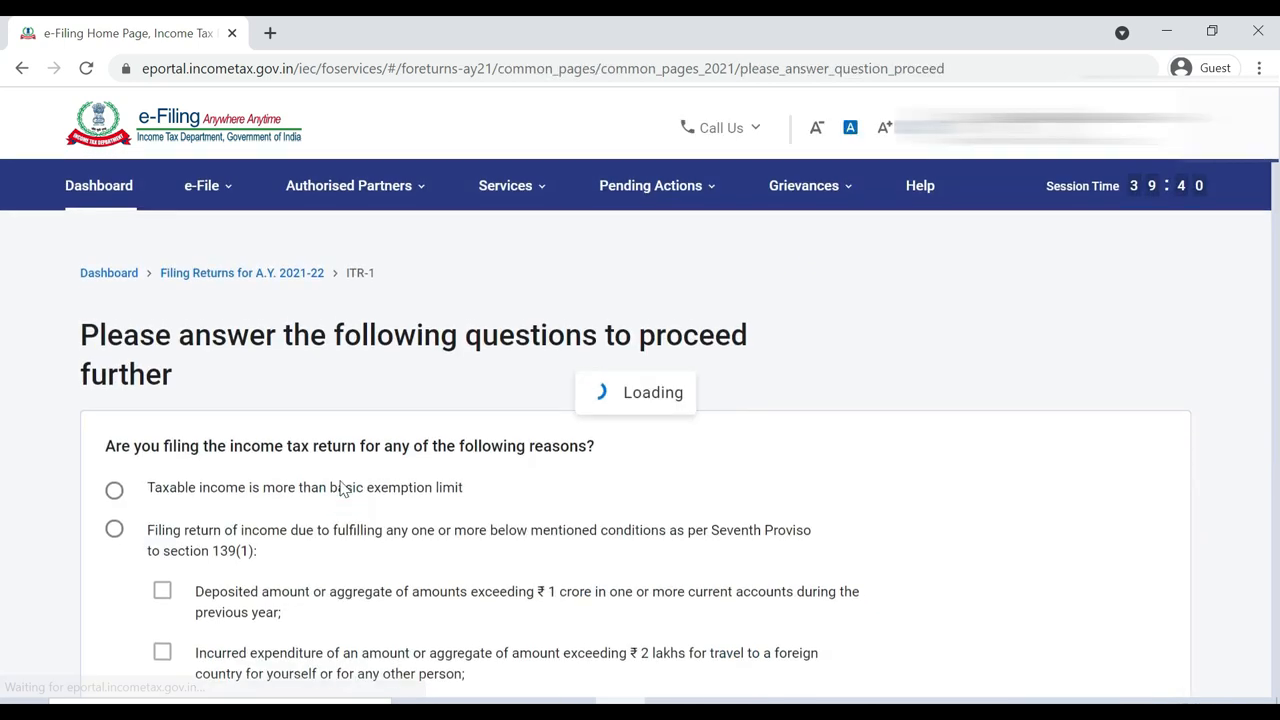
{"action": "scroll", "coordinate": [191, 211], "scroll_direction": "down", "scroll_amount": 2}
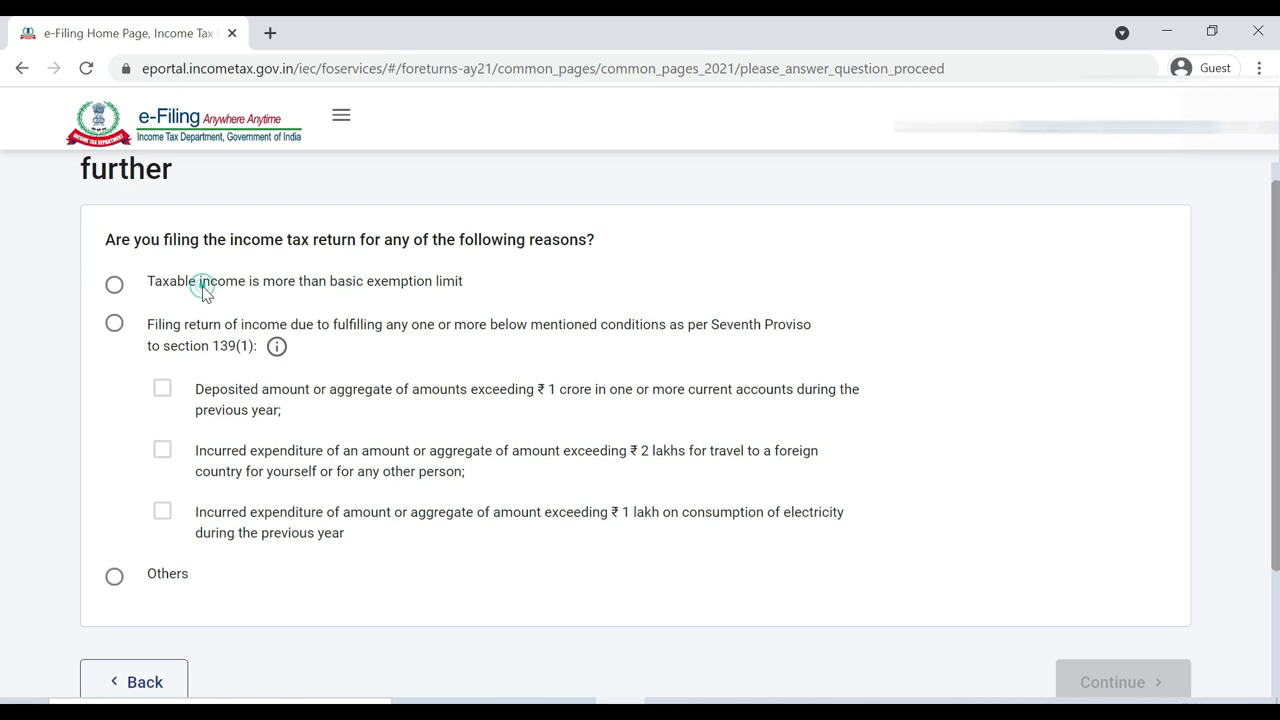
{"action": "left_click", "coordinate": [115, 286]}
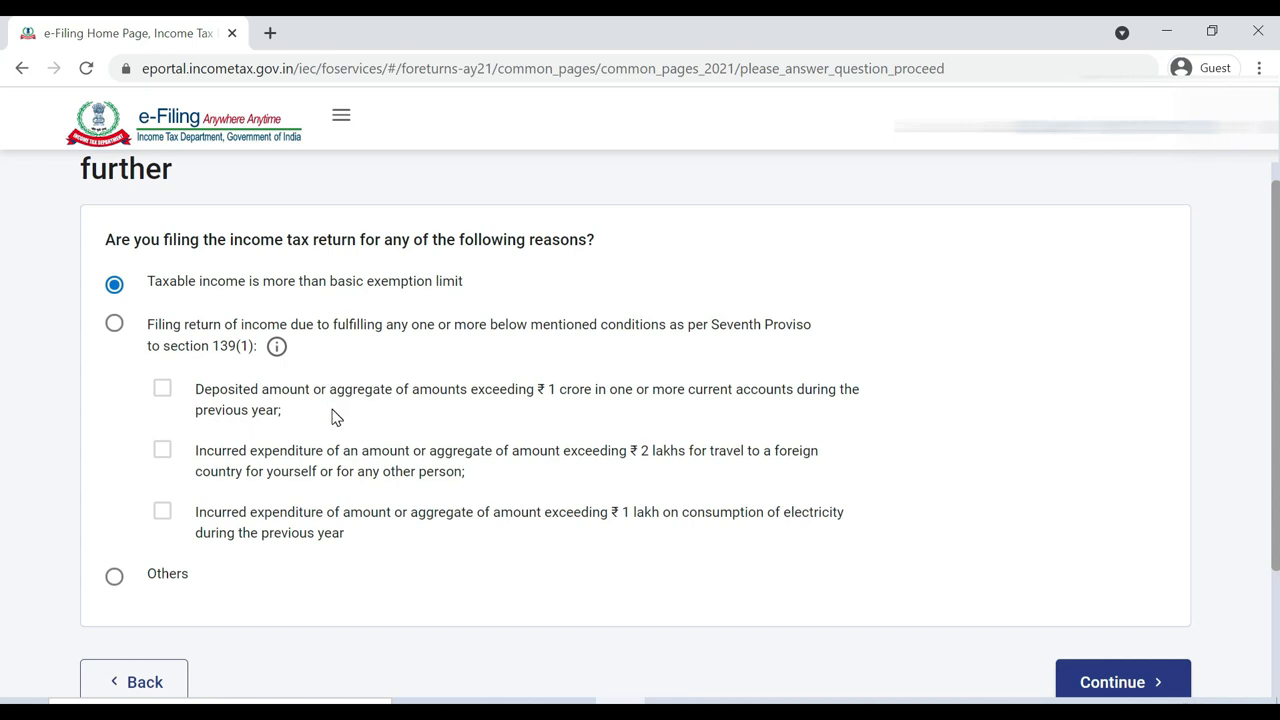
{"action": "left_click", "coordinate": [115, 326]}
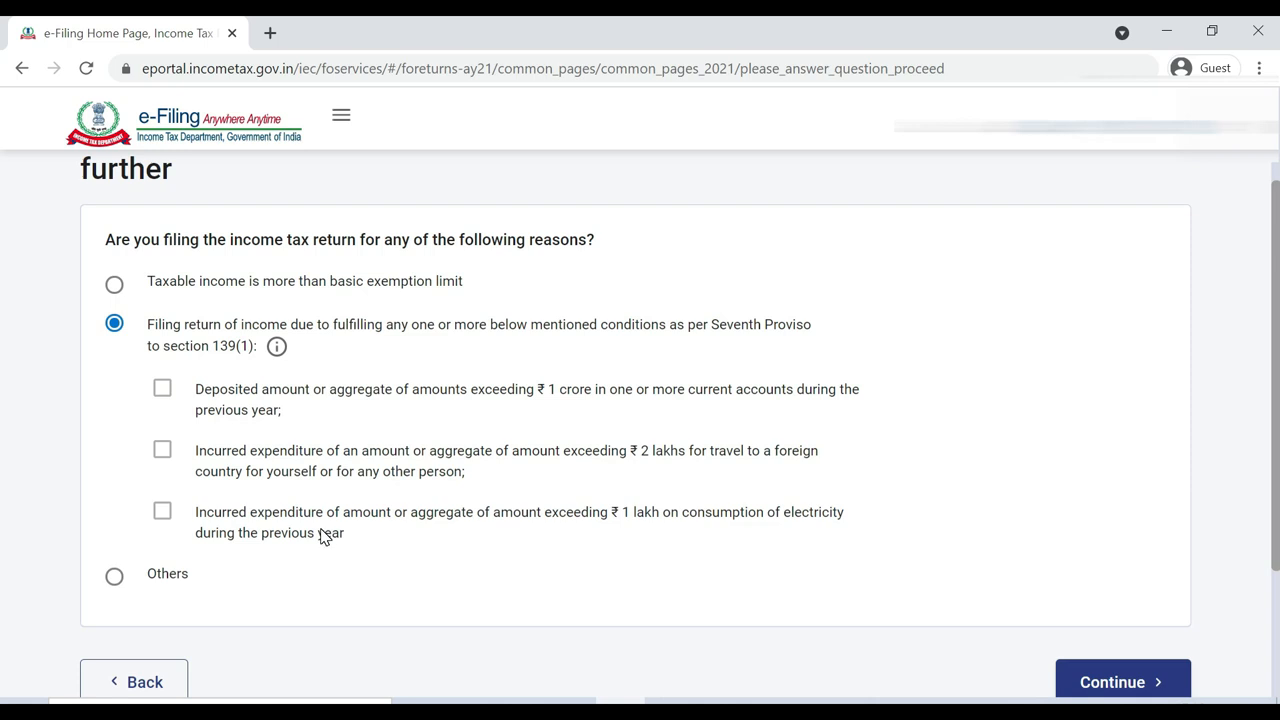
{"action": "left_click", "coordinate": [115, 578]}
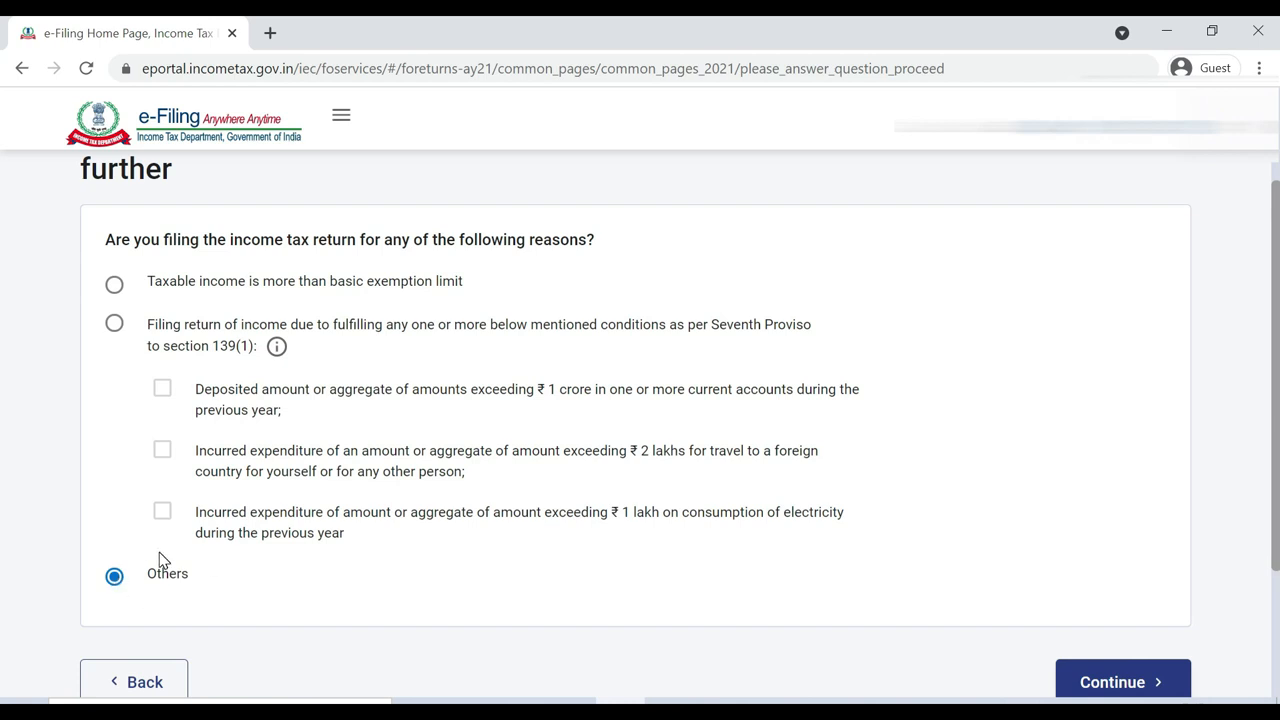
{"action": "left_click", "coordinate": [116, 286]}
{"action": "left_click", "coordinate": [1109, 680]}
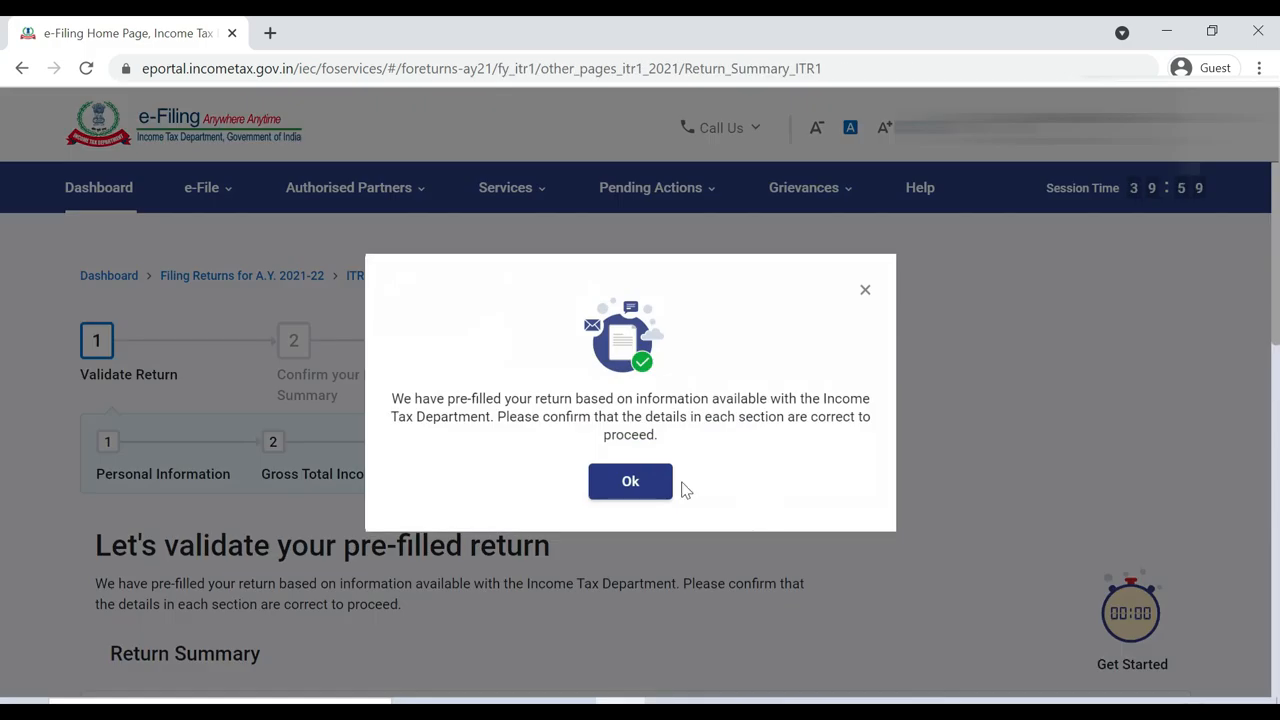
{"action": "left_click", "coordinate": [636, 483]}
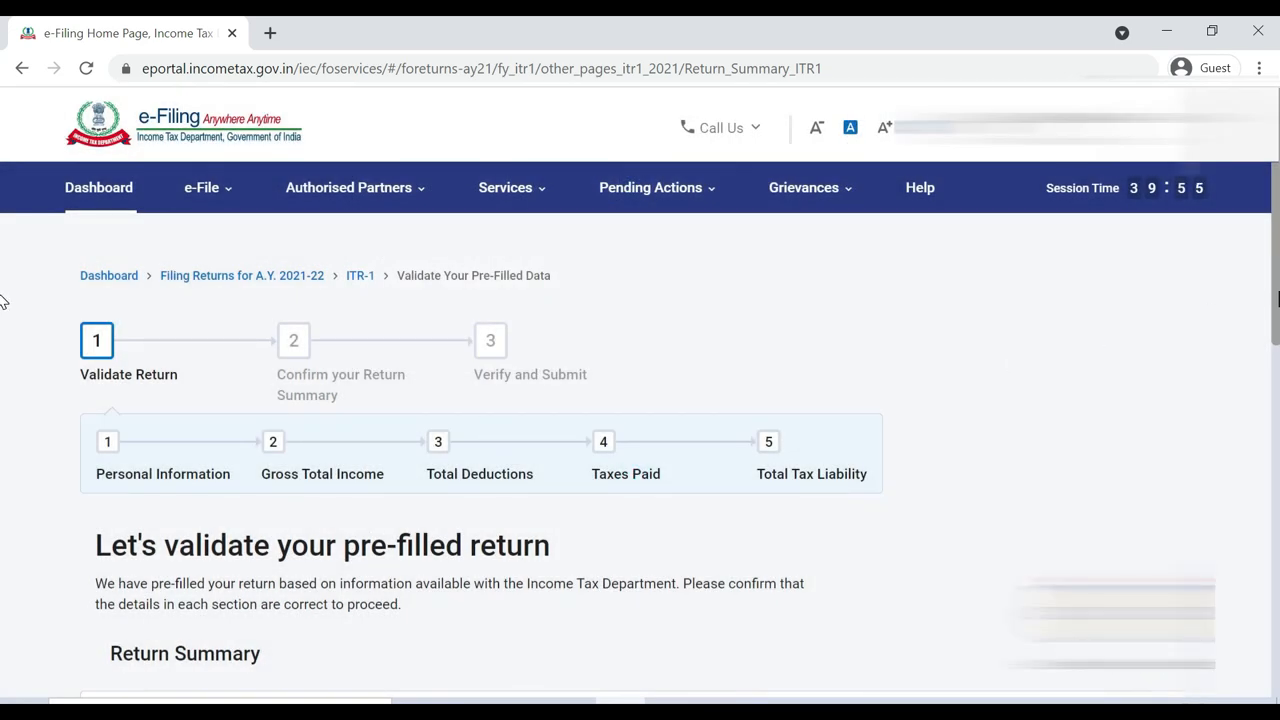
{"action": "scroll", "coordinate": [2, 320], "scroll_direction": "down", "scroll_amount": 1}
{"action": "scroll", "coordinate": [2, 325], "scroll_direction": "down", "scroll_amount": 2}
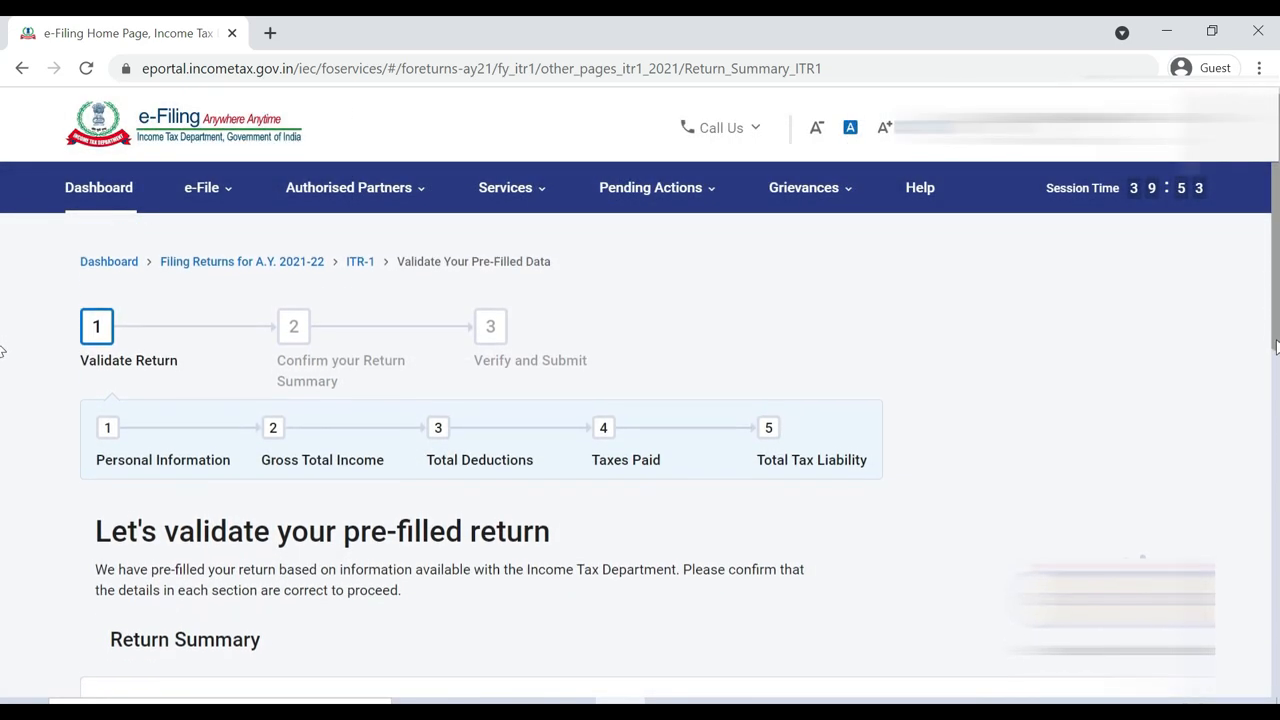
{"action": "scroll", "coordinate": [2, 380], "scroll_direction": "down", "scroll_amount": 1}
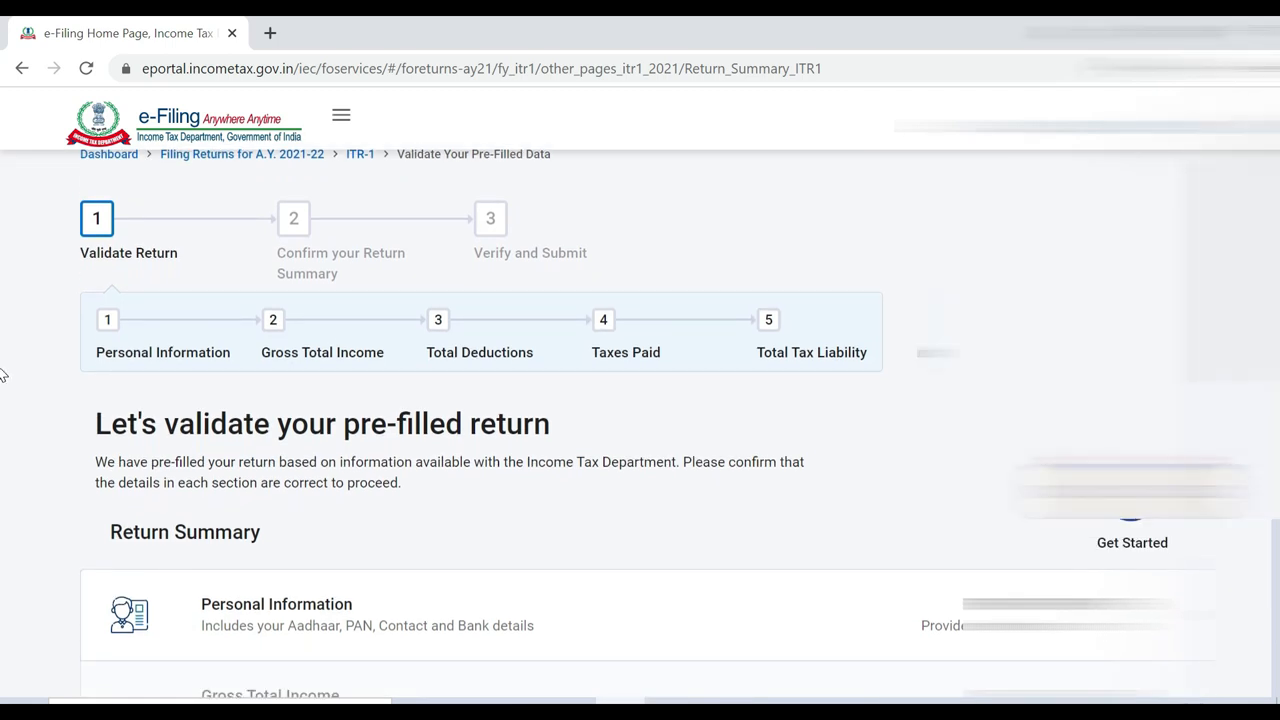
{"action": "scroll", "coordinate": [2, 420], "scroll_direction": "down", "scroll_amount": 2}
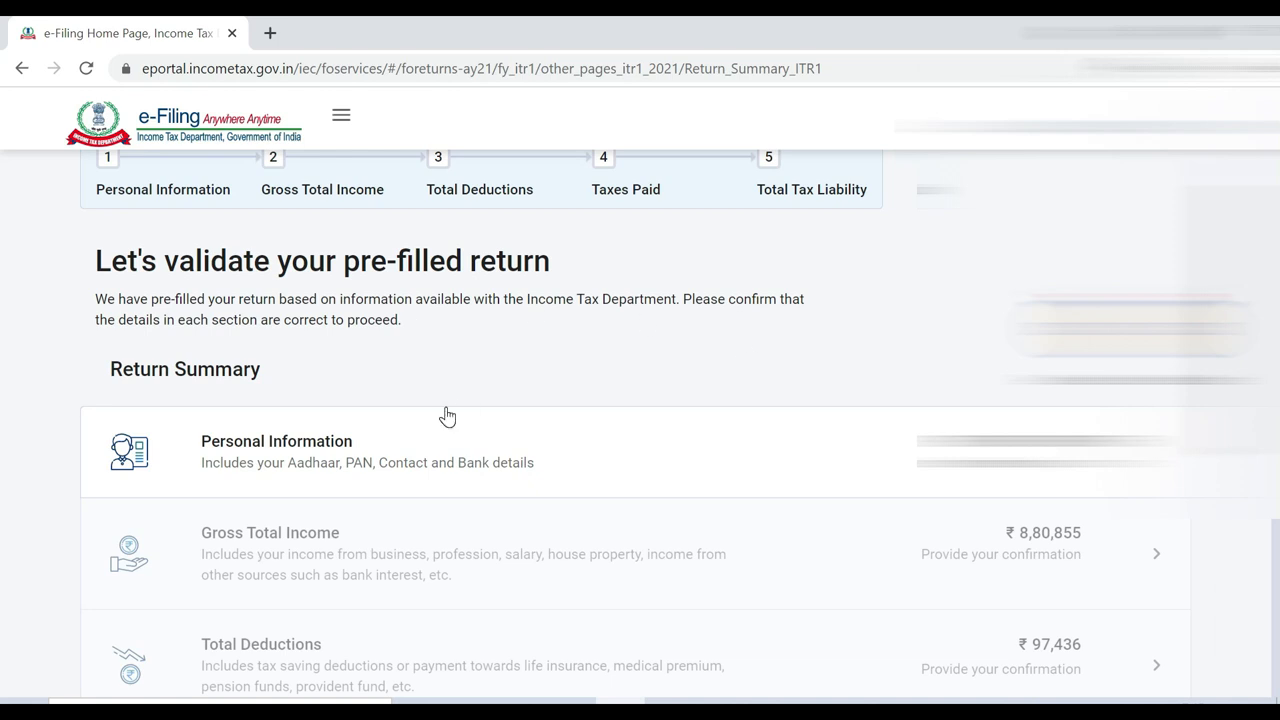
{"action": "scroll", "coordinate": [2, 385], "scroll_direction": "down", "scroll_amount": 3}
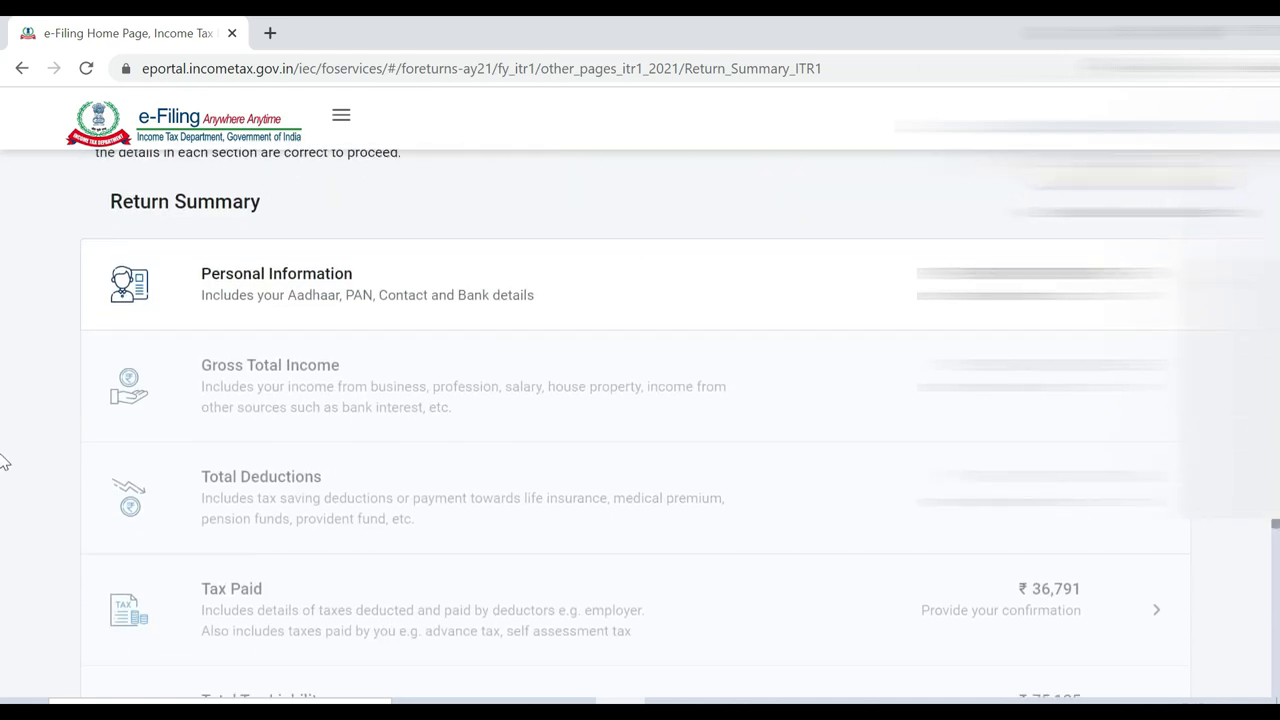
{"action": "scroll", "coordinate": [2, 435], "scroll_direction": "up", "scroll_amount": 2}
{"action": "scroll", "coordinate": [2, 435], "scroll_direction": "down", "scroll_amount": 1}
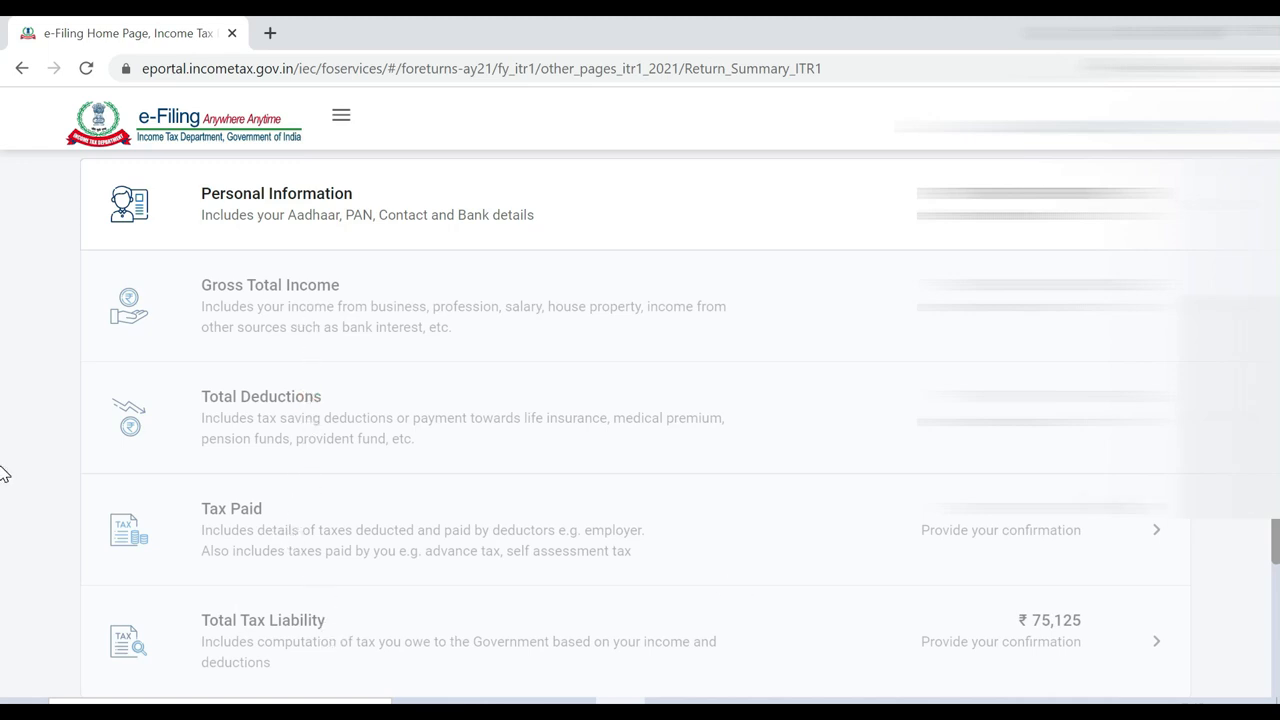
{"action": "scroll", "coordinate": [4, 500], "scroll_direction": "down", "scroll_amount": 2}
{"action": "scroll", "coordinate": [4, 536], "scroll_direction": "up", "scroll_amount": 4}
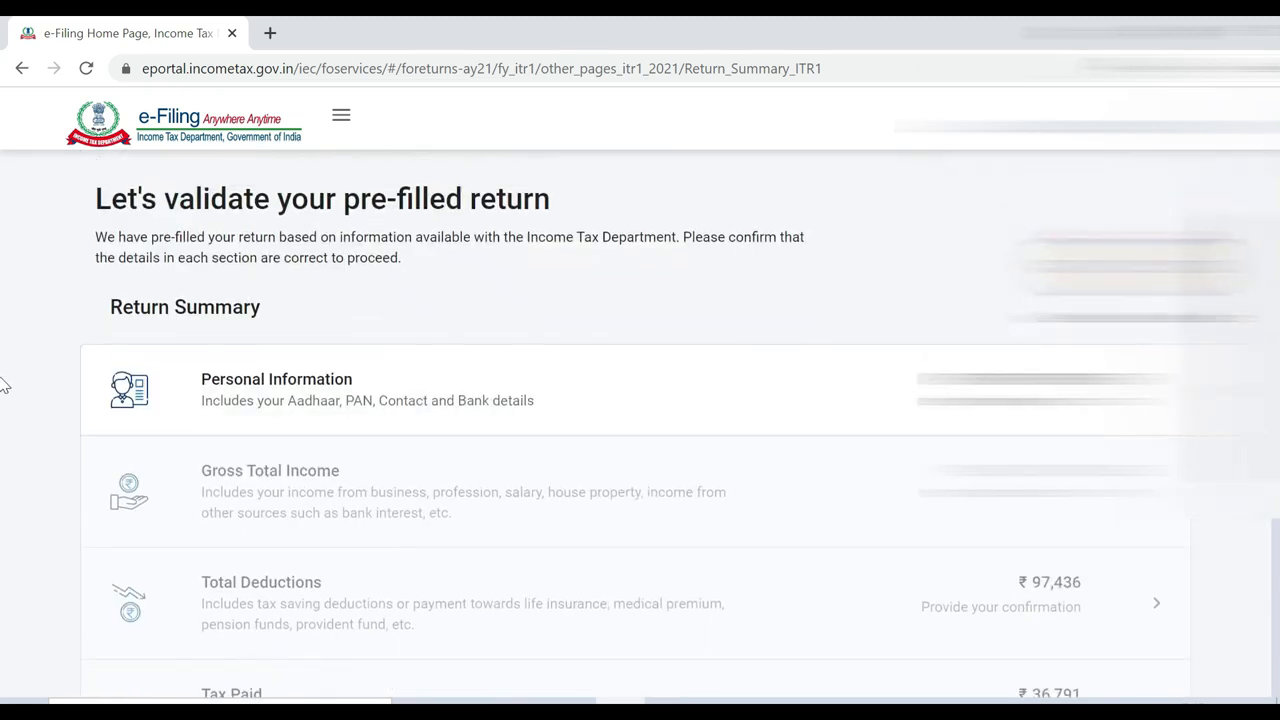
{"action": "scroll", "coordinate": [4, 427], "scroll_direction": "down", "scroll_amount": 1}
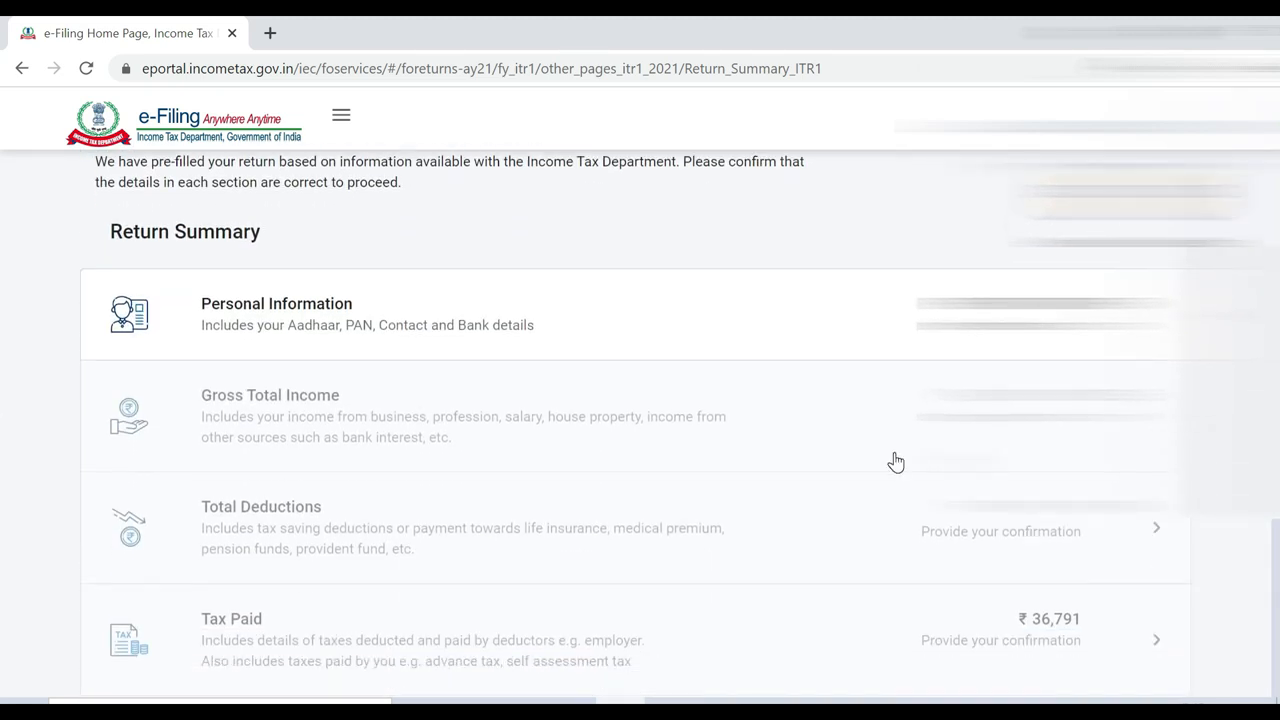
{"action": "scroll", "coordinate": [4, 318], "scroll_direction": "up", "scroll_amount": 2}
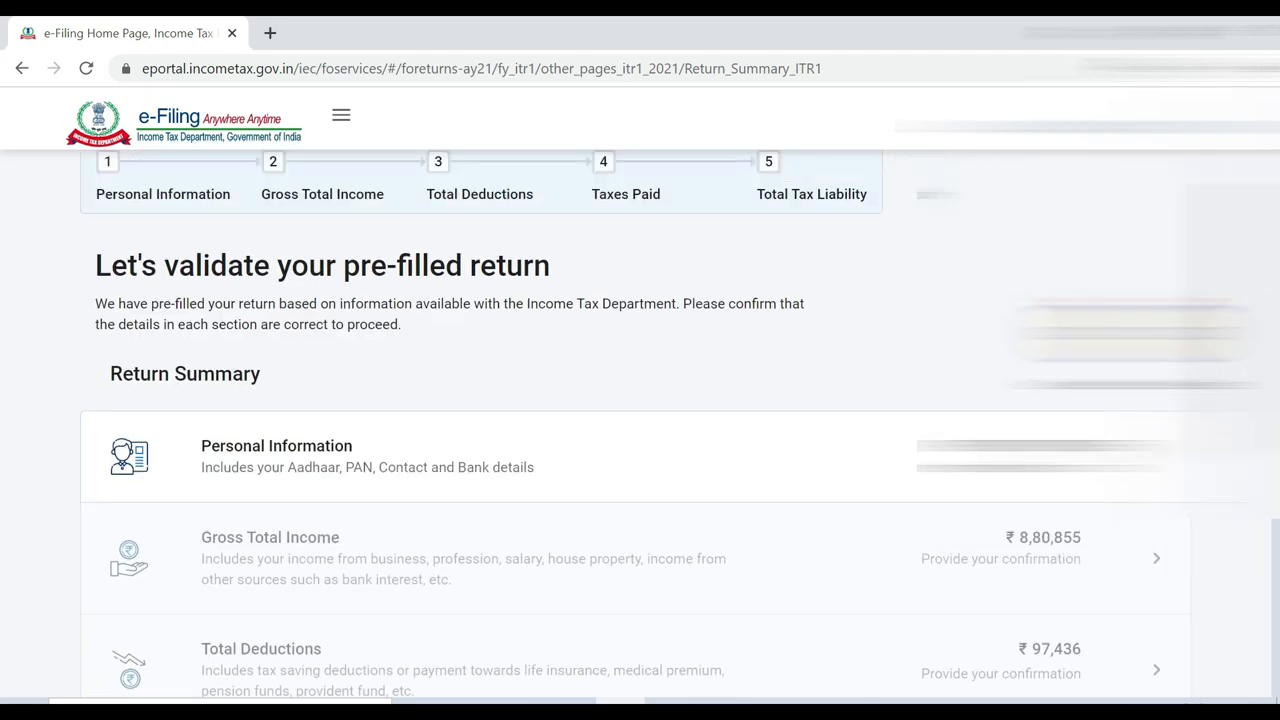
Open Personal Information and keep Nature of Employment set to Others
{"action": "left_click", "coordinate": [1156, 458]}
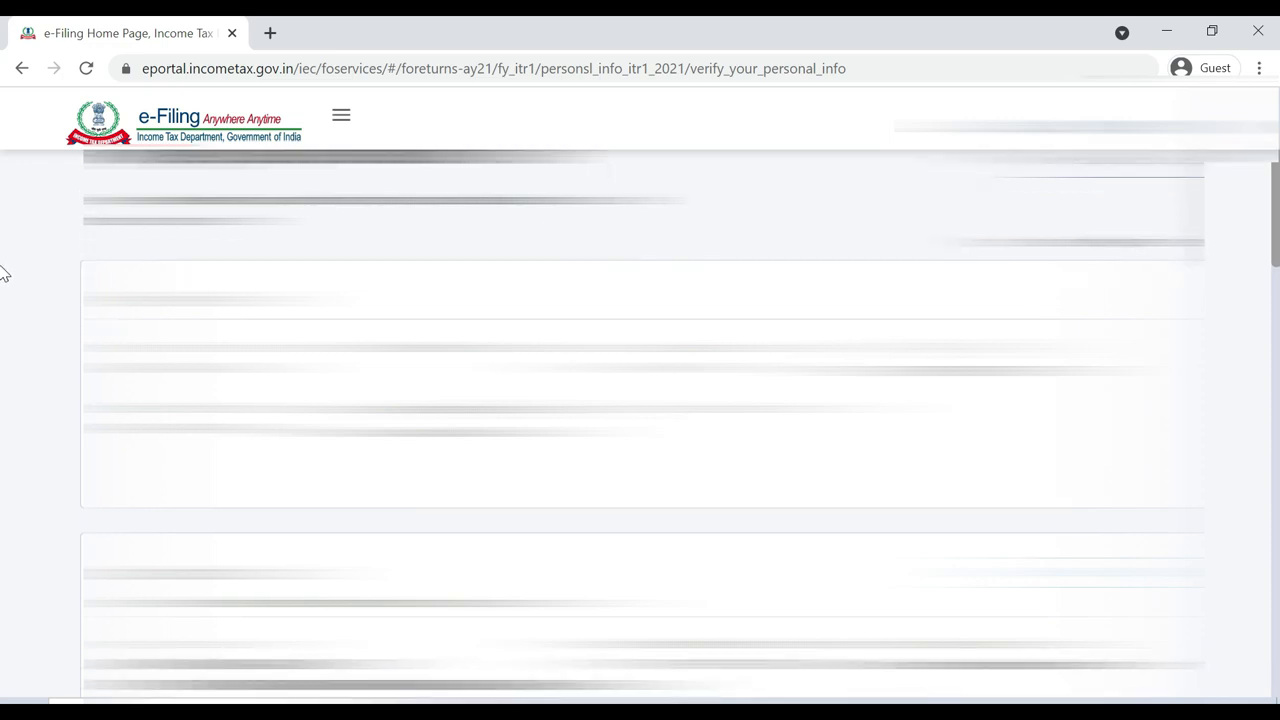
{"action": "left_click_drag", "start_coordinate": [1276, 265], "coordinate": [1276, 358]}
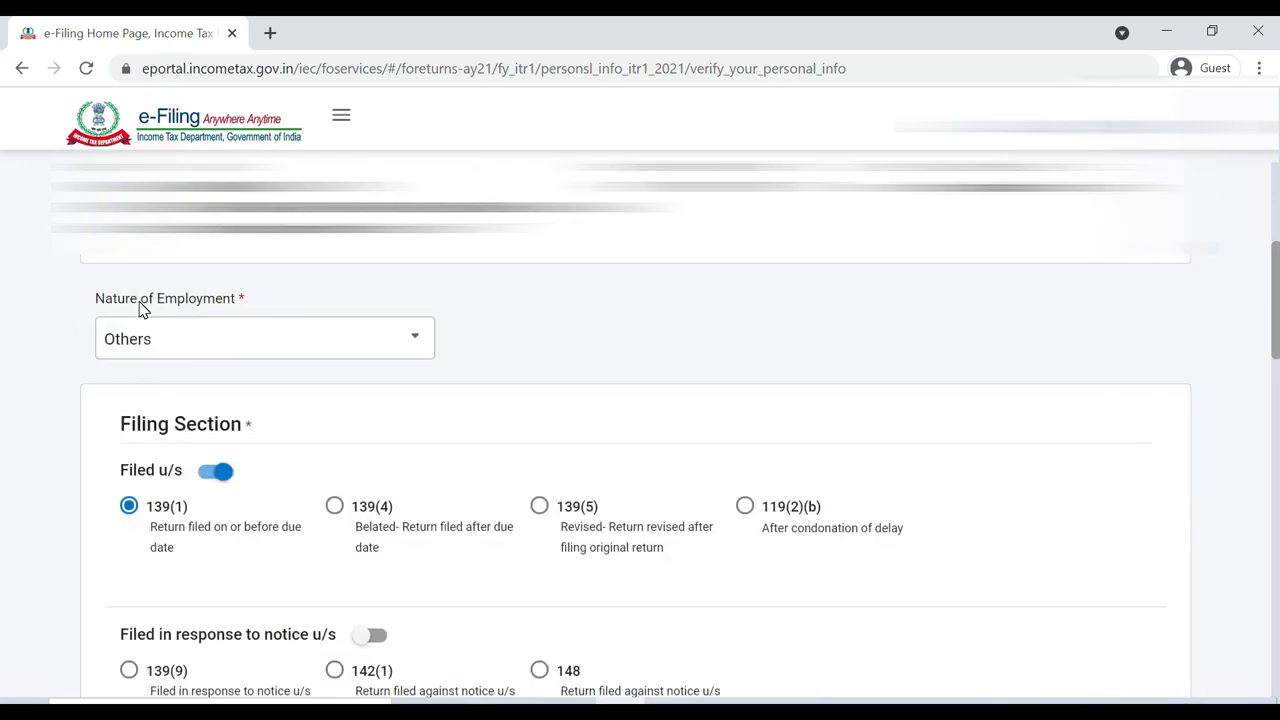
{"action": "left_click", "coordinate": [200, 338]}
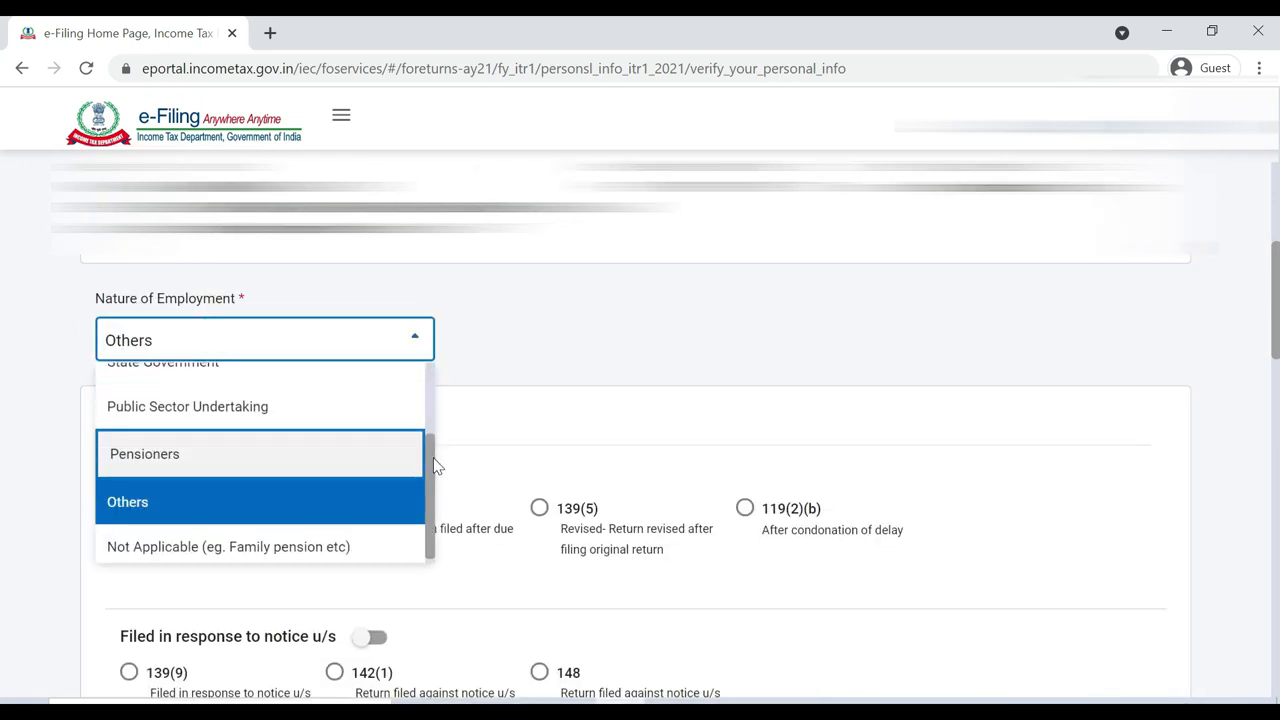
{"action": "scroll", "coordinate": [429, 460], "scroll_direction": "up", "scroll_amount": 2}
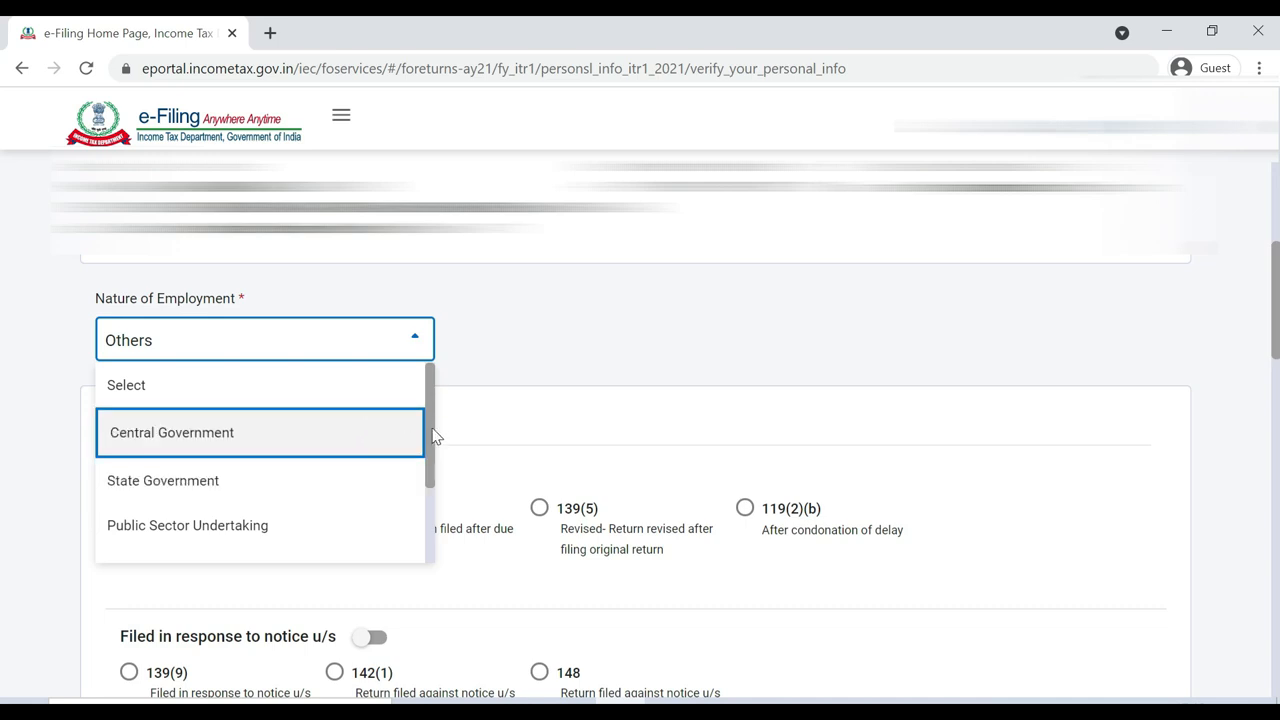
{"action": "left_click_drag", "start_coordinate": [428, 437], "coordinate": [423, 534]}
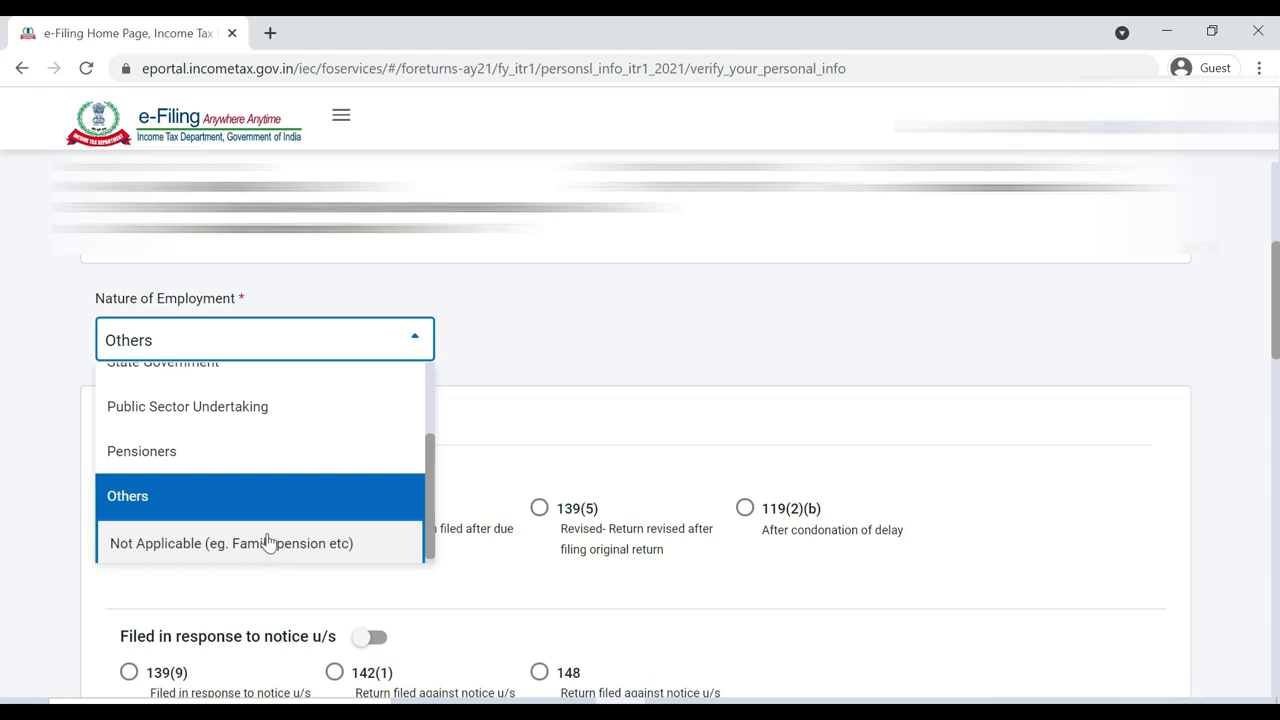
{"action": "left_click", "coordinate": [258, 496]}
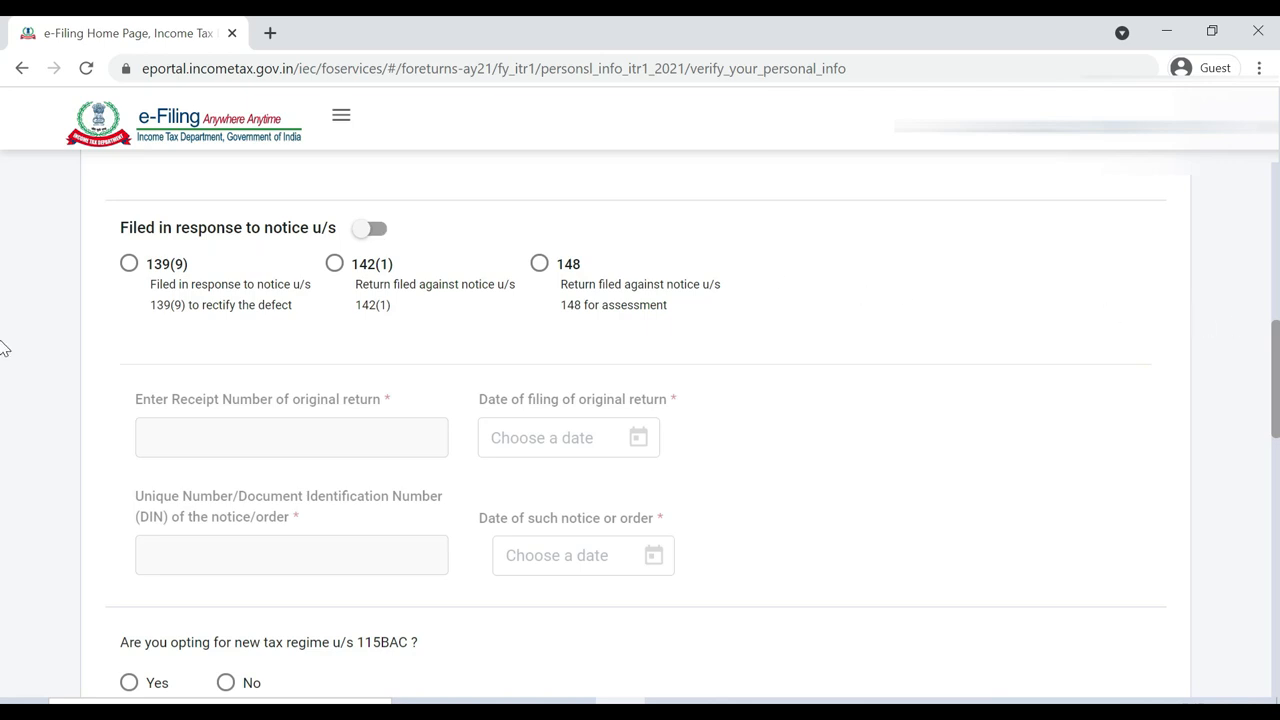
Toggle 'Filed in response to notice' on and back off, leaving it disabled
{"action": "left_click", "coordinate": [375, 228]}
{"action": "left_click", "coordinate": [363, 240]}
{"action": "scroll", "coordinate": [1, 432], "scroll_direction": "down", "scroll_amount": 2}
{"action": "scroll", "coordinate": [2, 436], "scroll_direction": "down", "scroll_amount": 1}
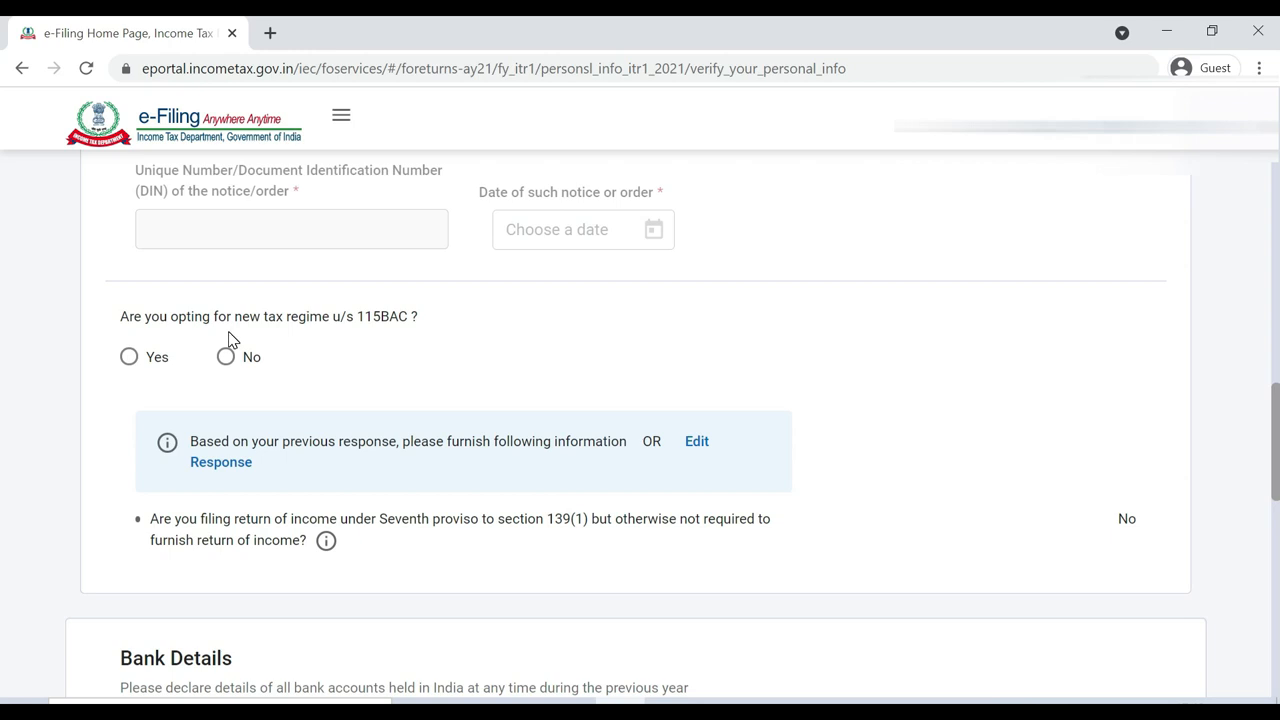
Answer No to the section 115BAC new tax regime question and review Bank Details
{"action": "left_click", "coordinate": [225, 357]}
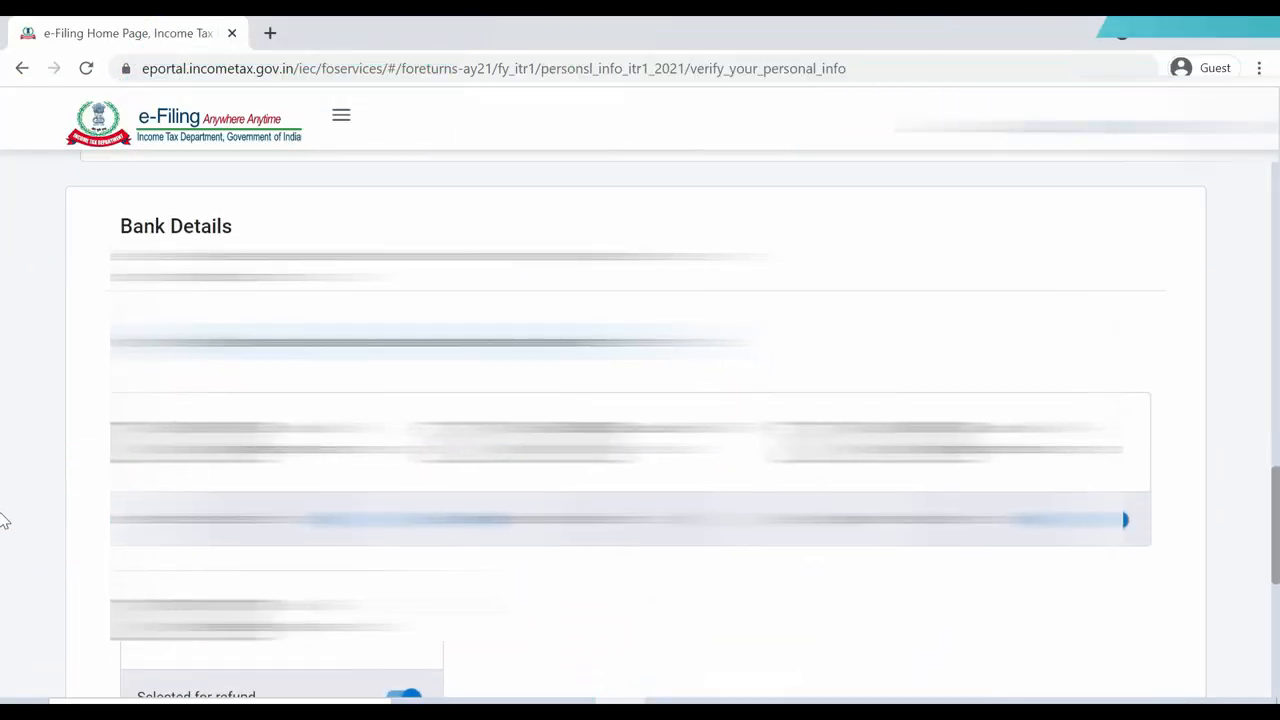
{"action": "scroll", "coordinate": [3, 525], "scroll_direction": "down", "scroll_amount": 2}
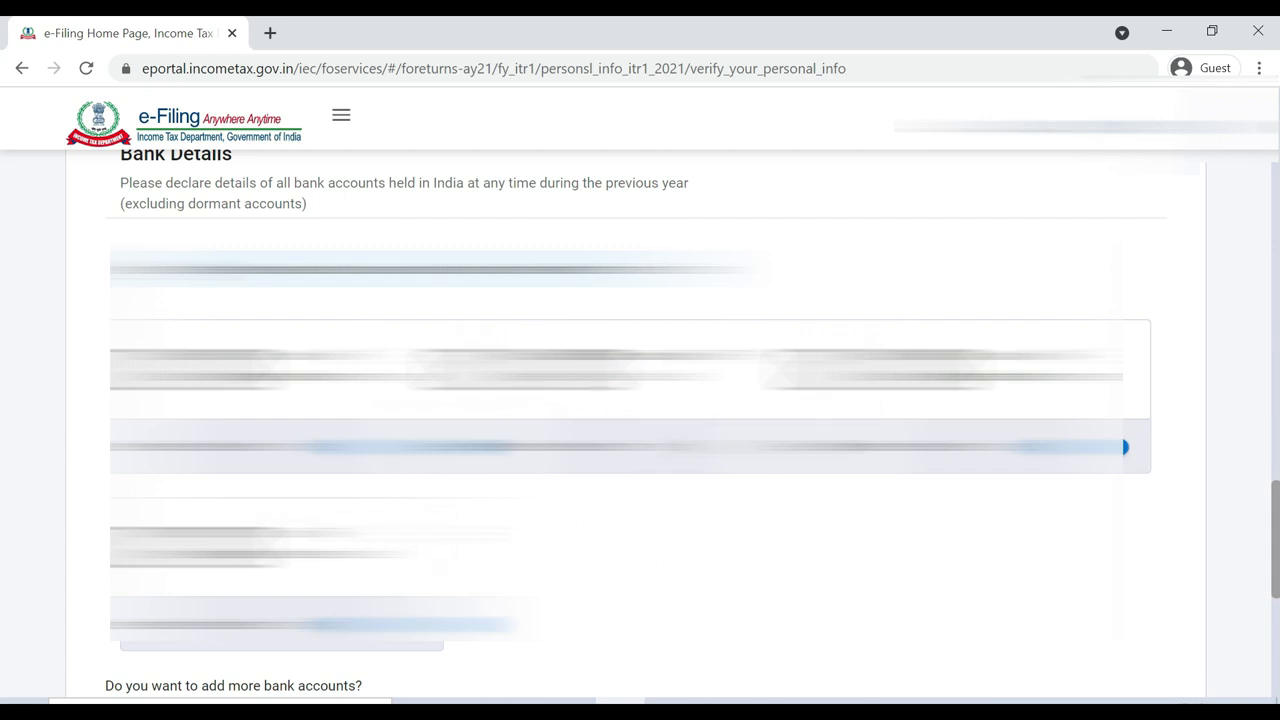
{"action": "scroll", "coordinate": [3, 545], "scroll_direction": "down", "scroll_amount": 3}
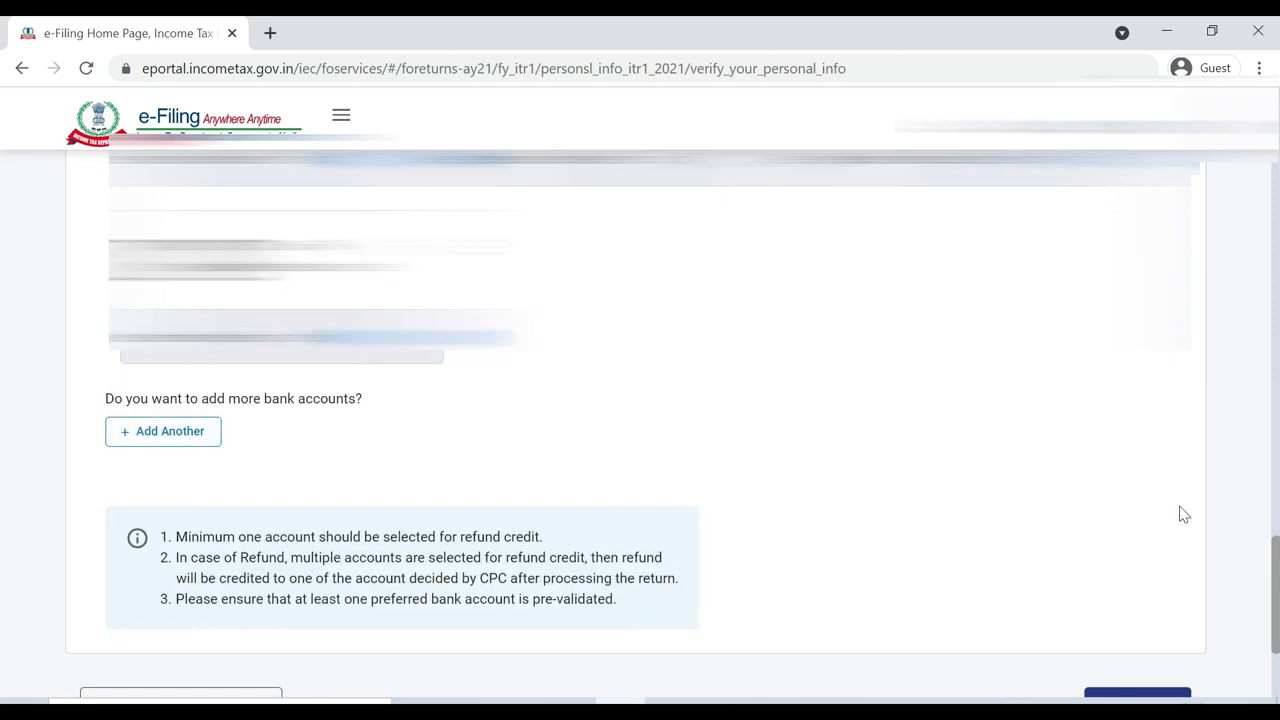
{"action": "scroll", "coordinate": [3, 540], "scroll_direction": "up", "scroll_amount": 3}
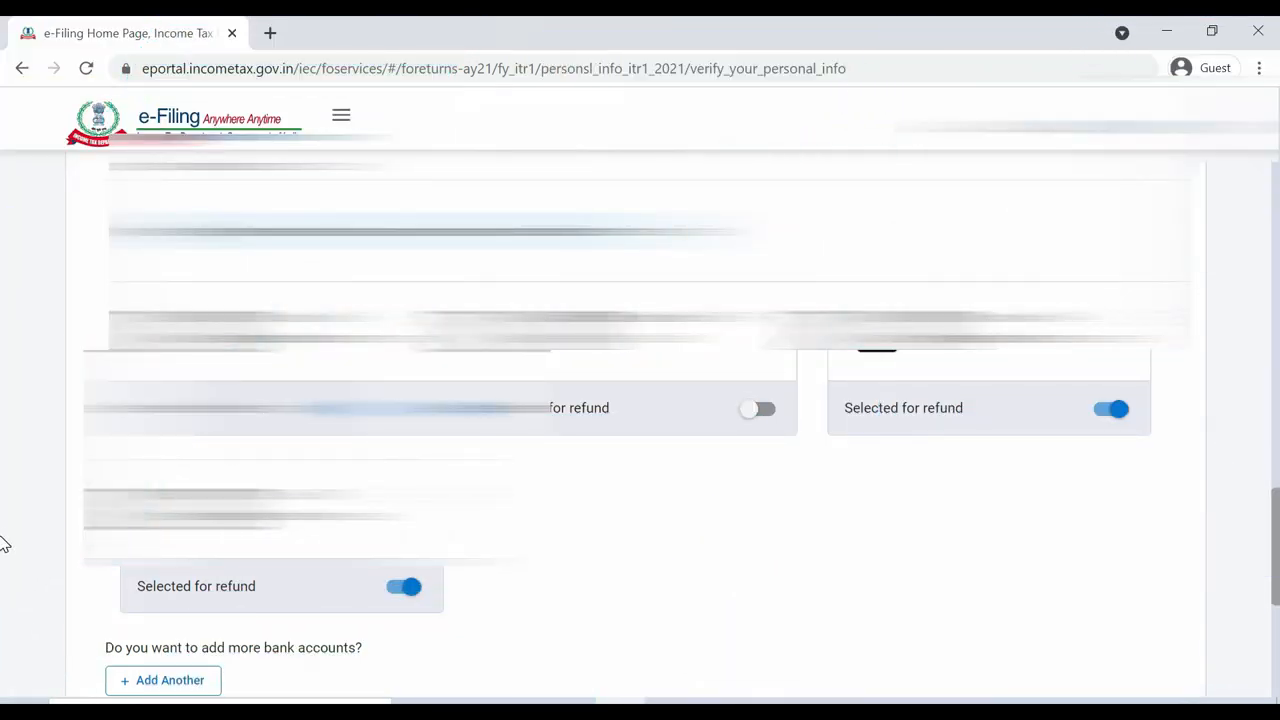
{"action": "scroll", "coordinate": [3, 545], "scroll_direction": "down", "scroll_amount": 8}
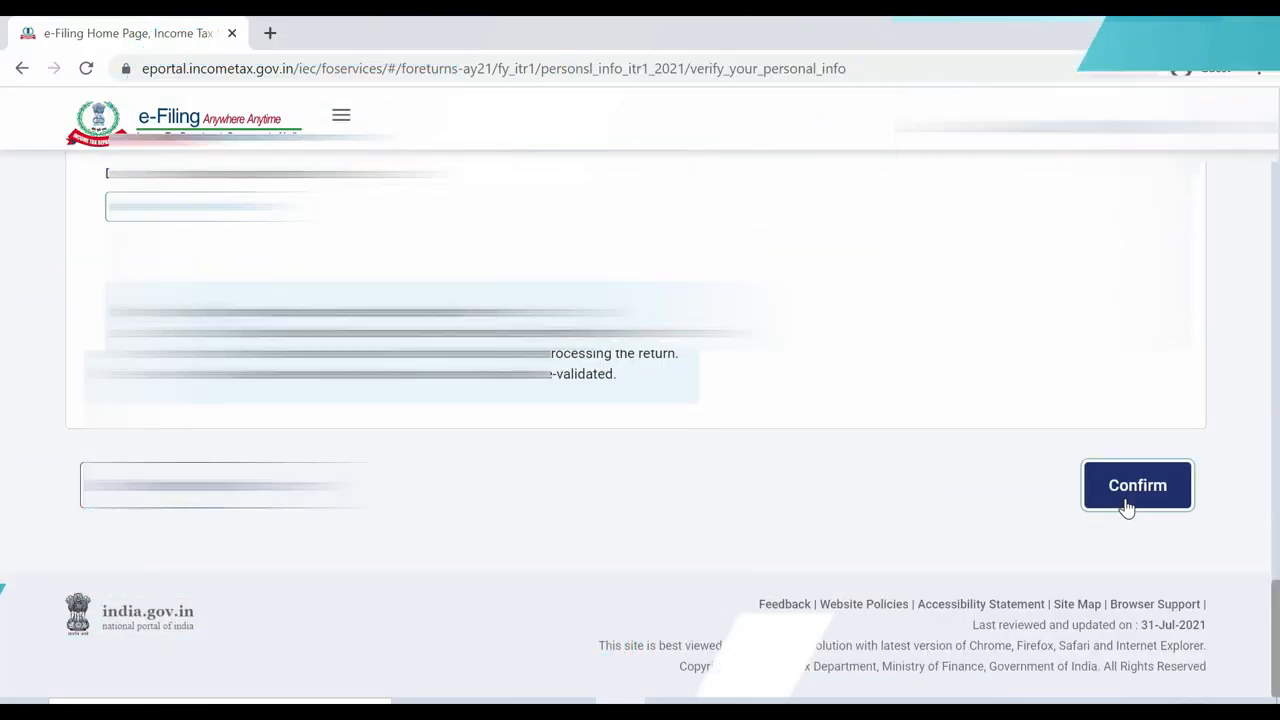
Confirm the personal information, then open the Gross Total Income section from the Return Summary
{"action": "left_click", "coordinate": [1127, 508]}
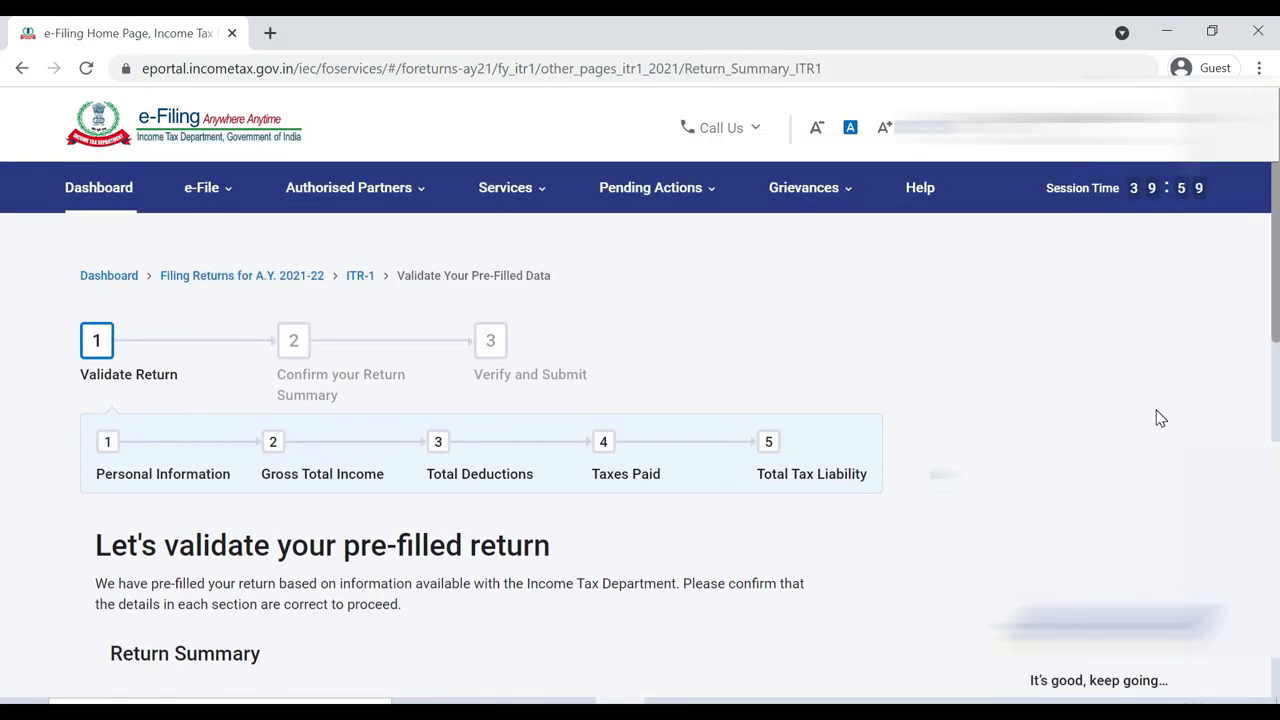
{"action": "scroll", "coordinate": [5, 300], "scroll_direction": "down", "scroll_amount": 3}
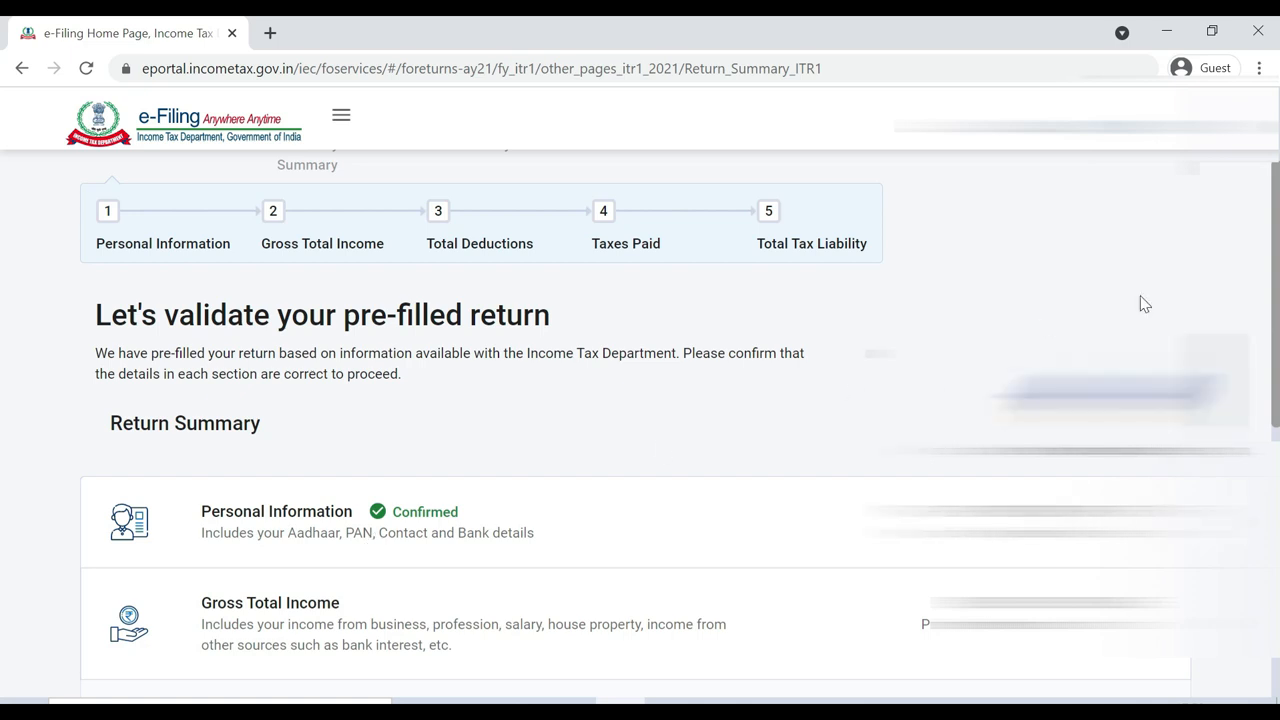
{"action": "scroll", "coordinate": [5, 316], "scroll_direction": "down", "scroll_amount": 1}
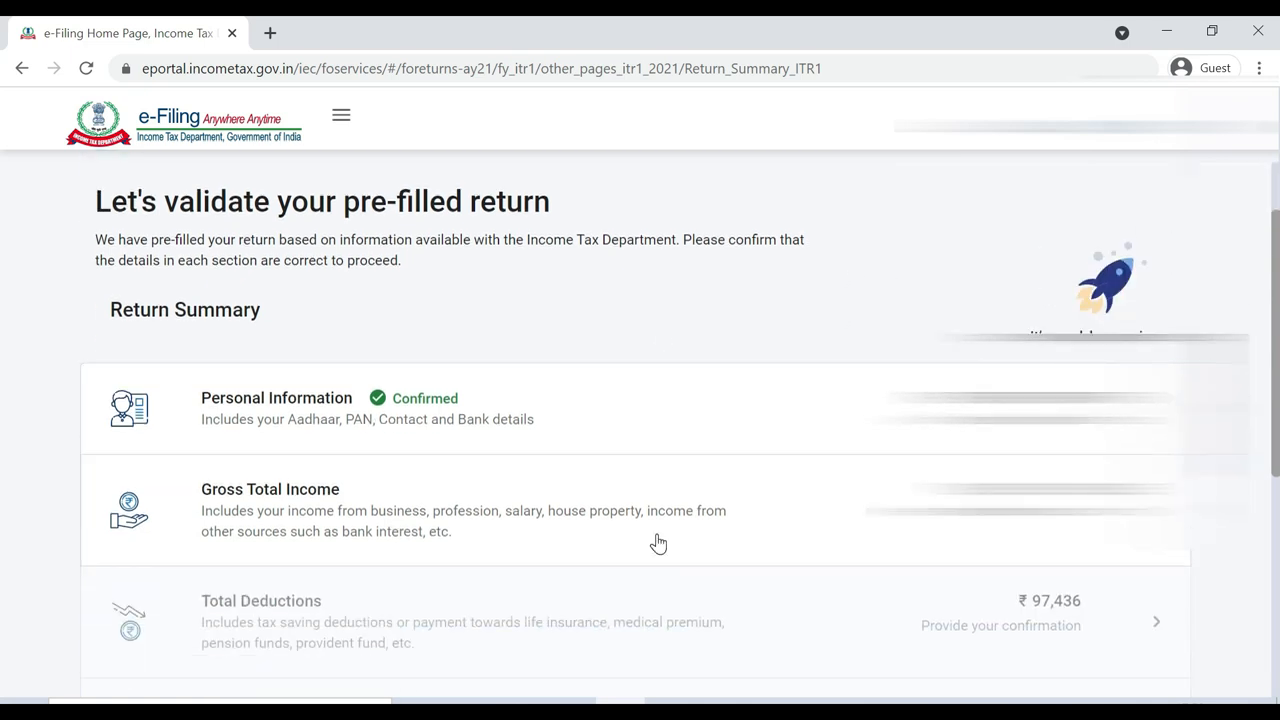
{"action": "left_click", "coordinate": [1156, 510]}
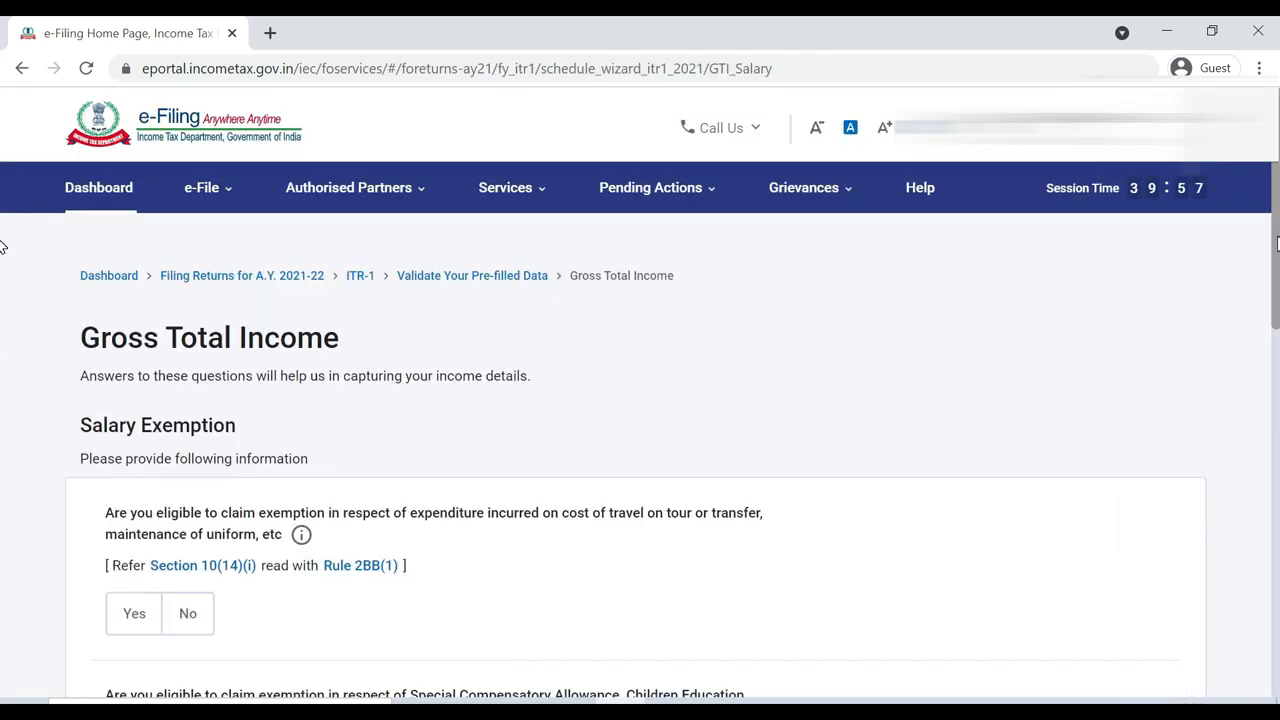
Answer No to the Section 10(14)(i) travel, transfer and uniform exemption question
{"action": "scroll", "coordinate": [3, 270], "scroll_direction": "down", "scroll_amount": 1}
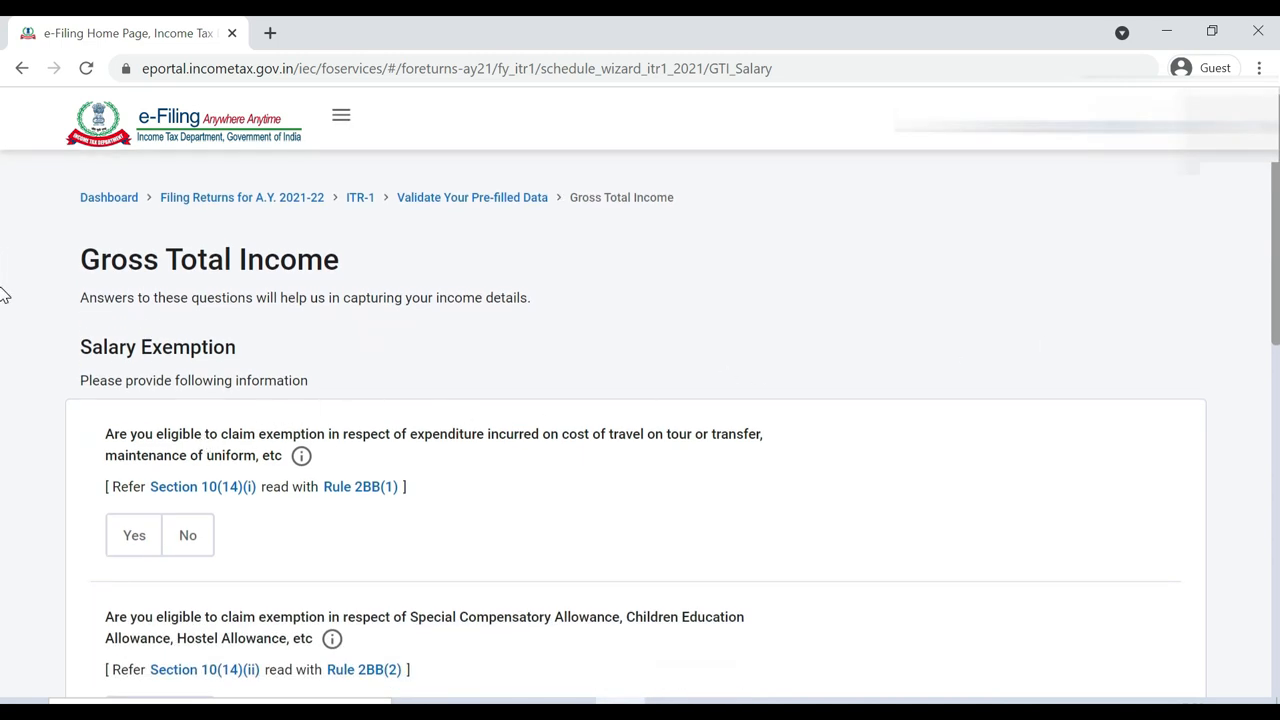
{"action": "scroll", "coordinate": [3, 295], "scroll_direction": "down", "scroll_amount": 6}
{"action": "scroll", "coordinate": [6, 386], "scroll_direction": "up", "scroll_amount": 6}
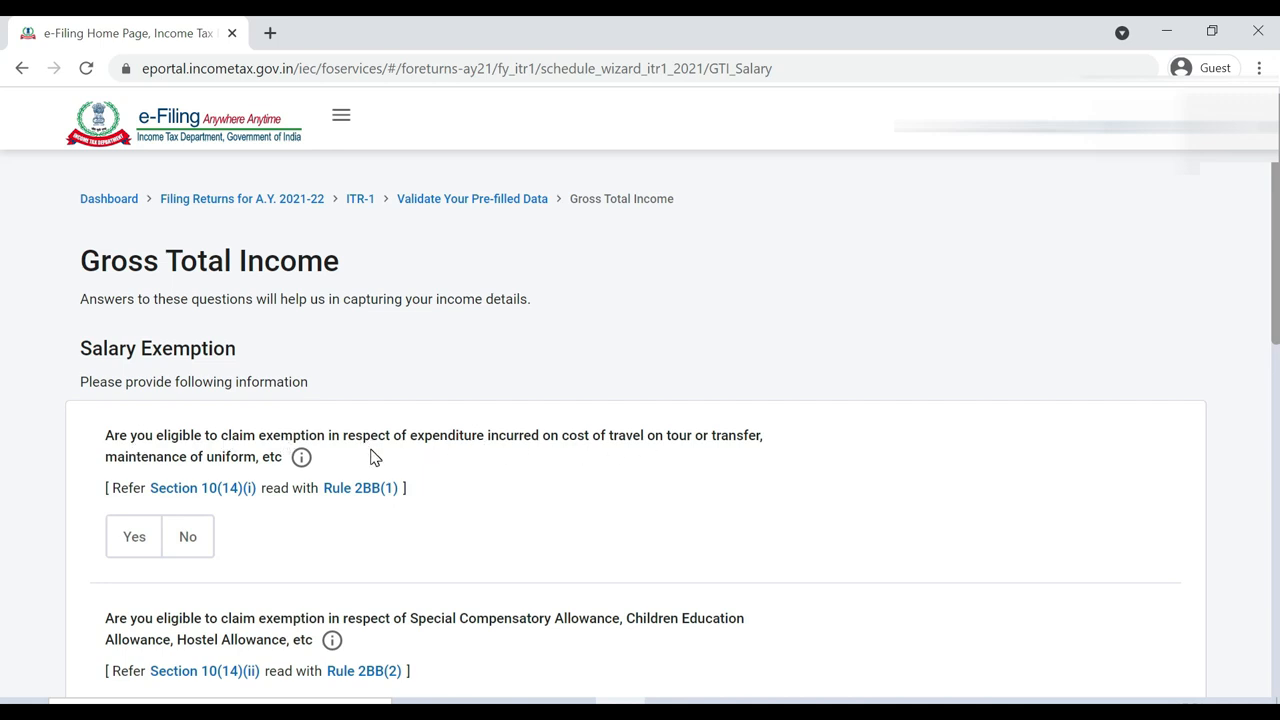
{"action": "left_click", "coordinate": [180, 540]}
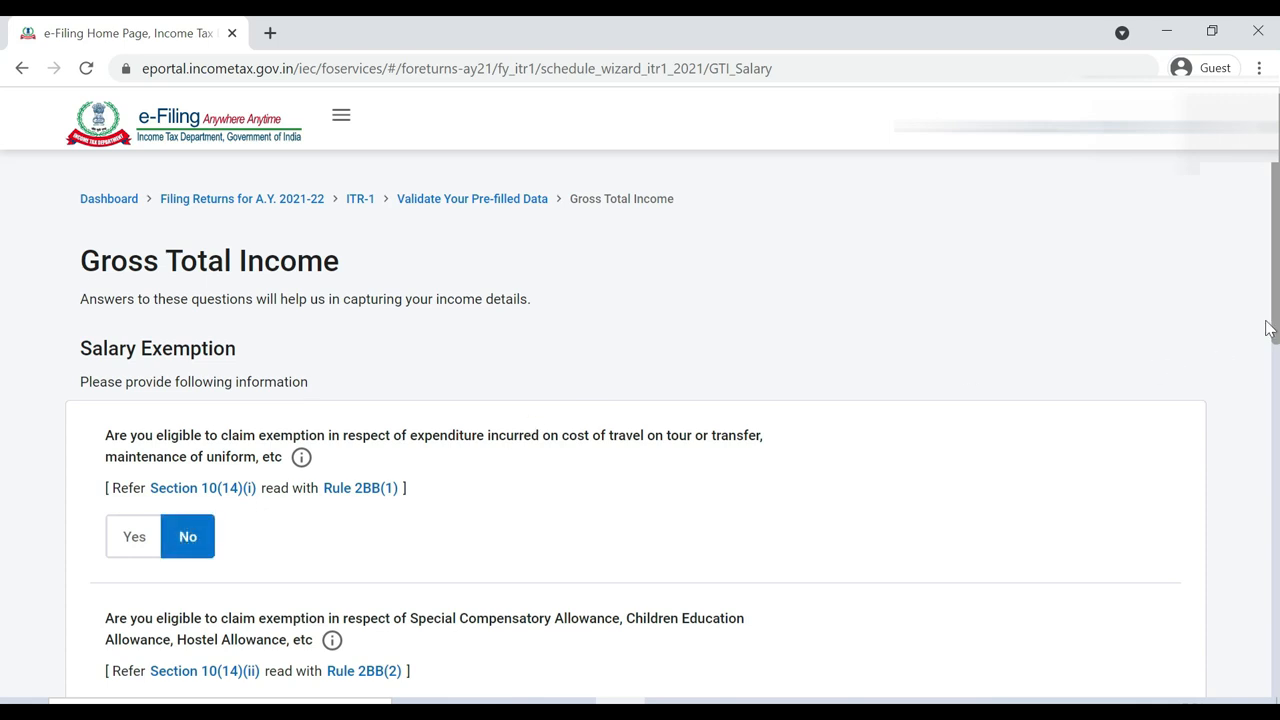
{"action": "scroll", "coordinate": [3, 318], "scroll_direction": "down", "scroll_amount": 1}
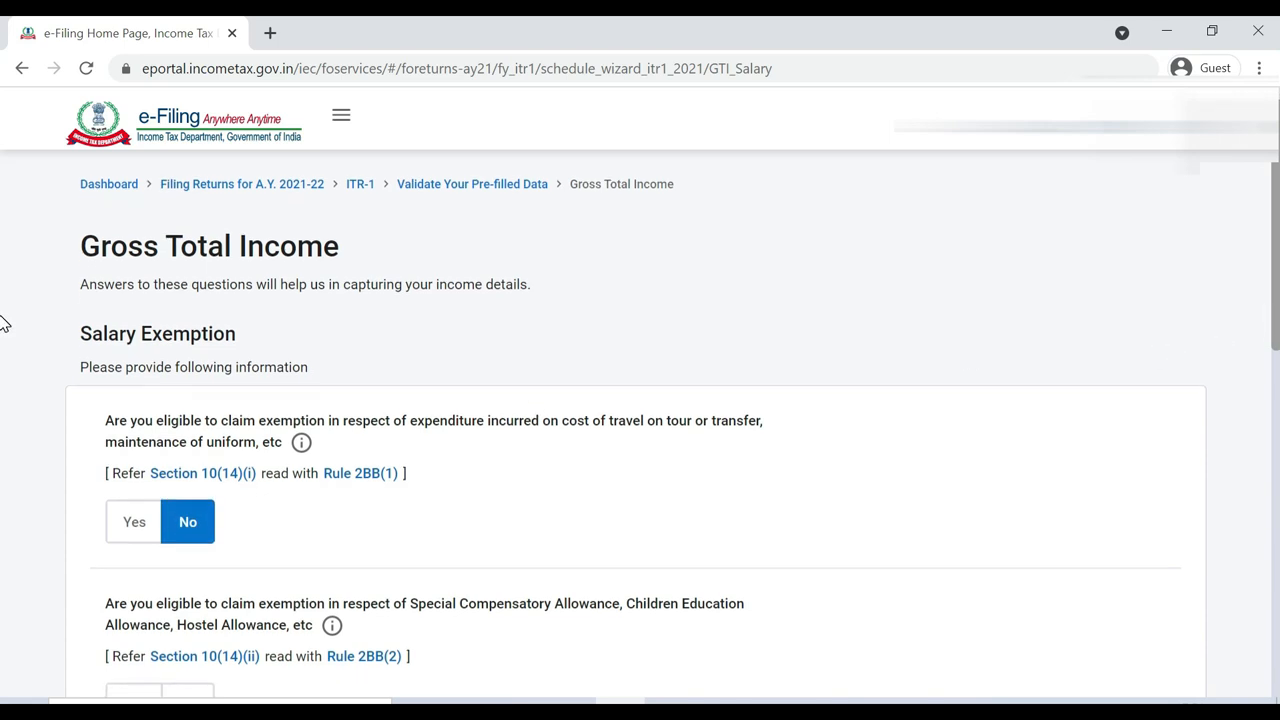
{"action": "scroll", "coordinate": [3, 323], "scroll_direction": "down", "scroll_amount": 2}
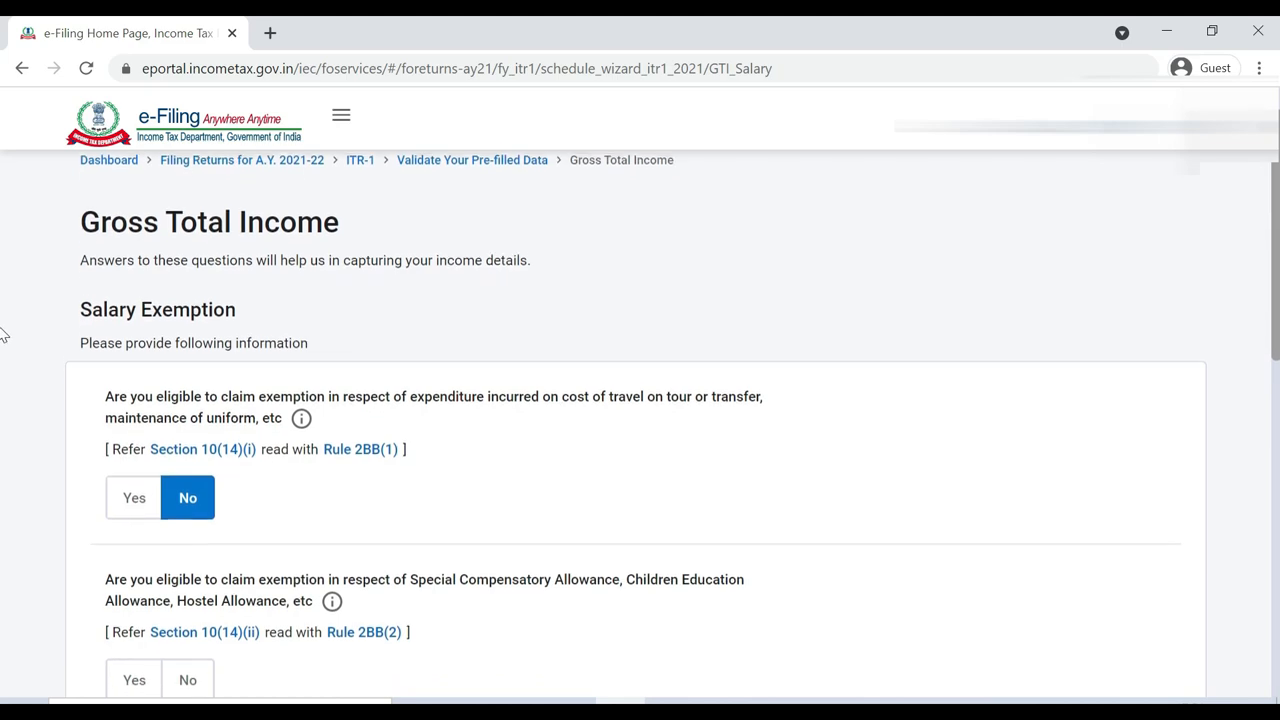
{"action": "scroll", "coordinate": [3, 343], "scroll_direction": "down", "scroll_amount": 2}
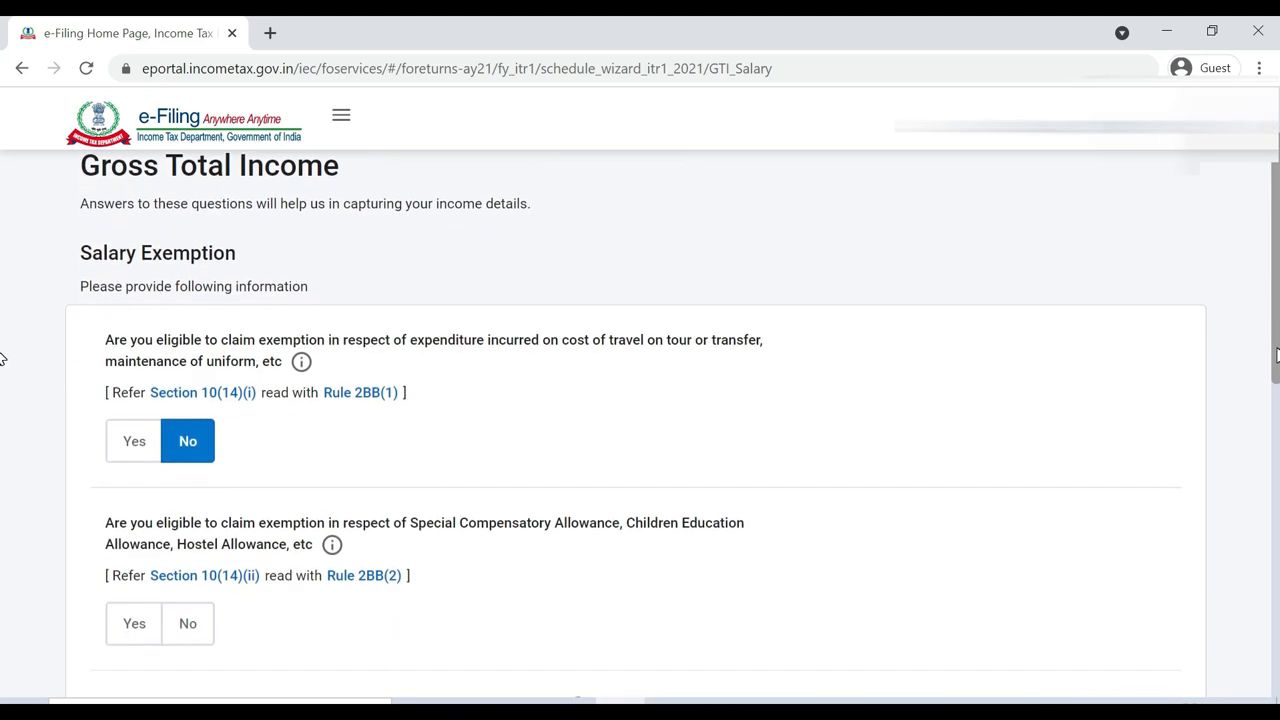
{"action": "scroll", "coordinate": [3, 358], "scroll_direction": "down", "scroll_amount": 2}
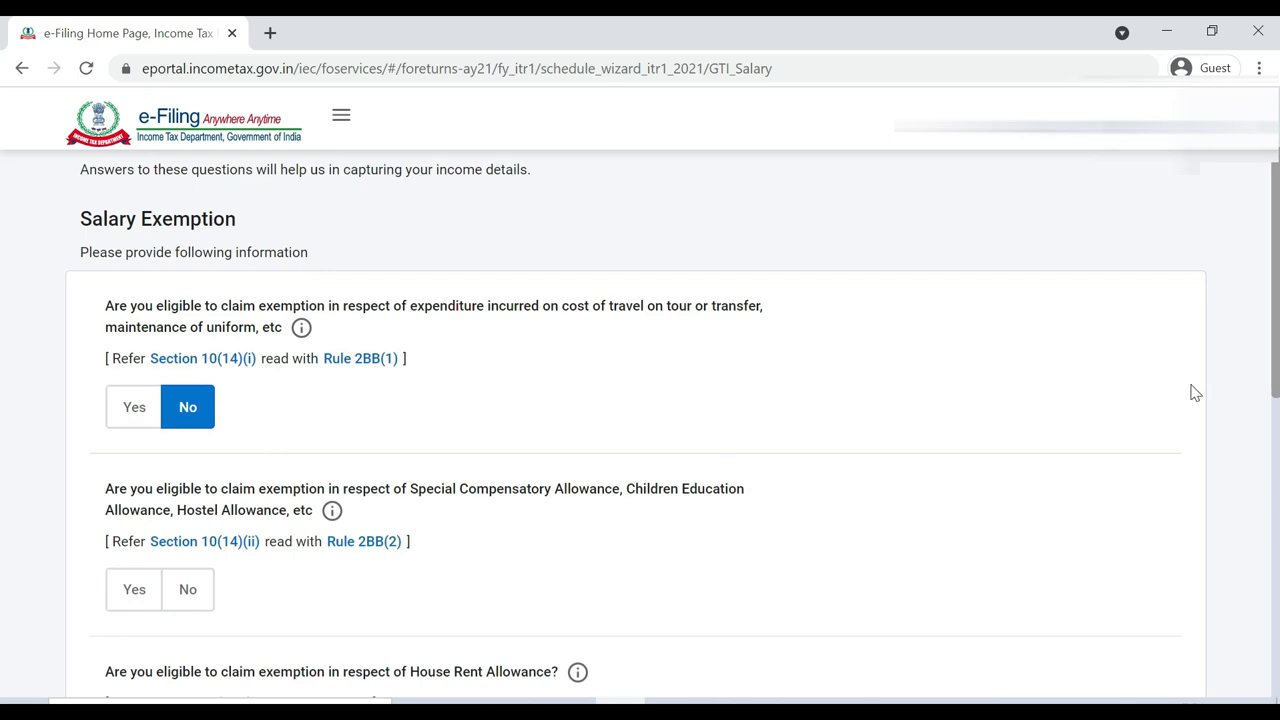
{"action": "scroll", "coordinate": [3, 386], "scroll_direction": "down", "scroll_amount": 2}
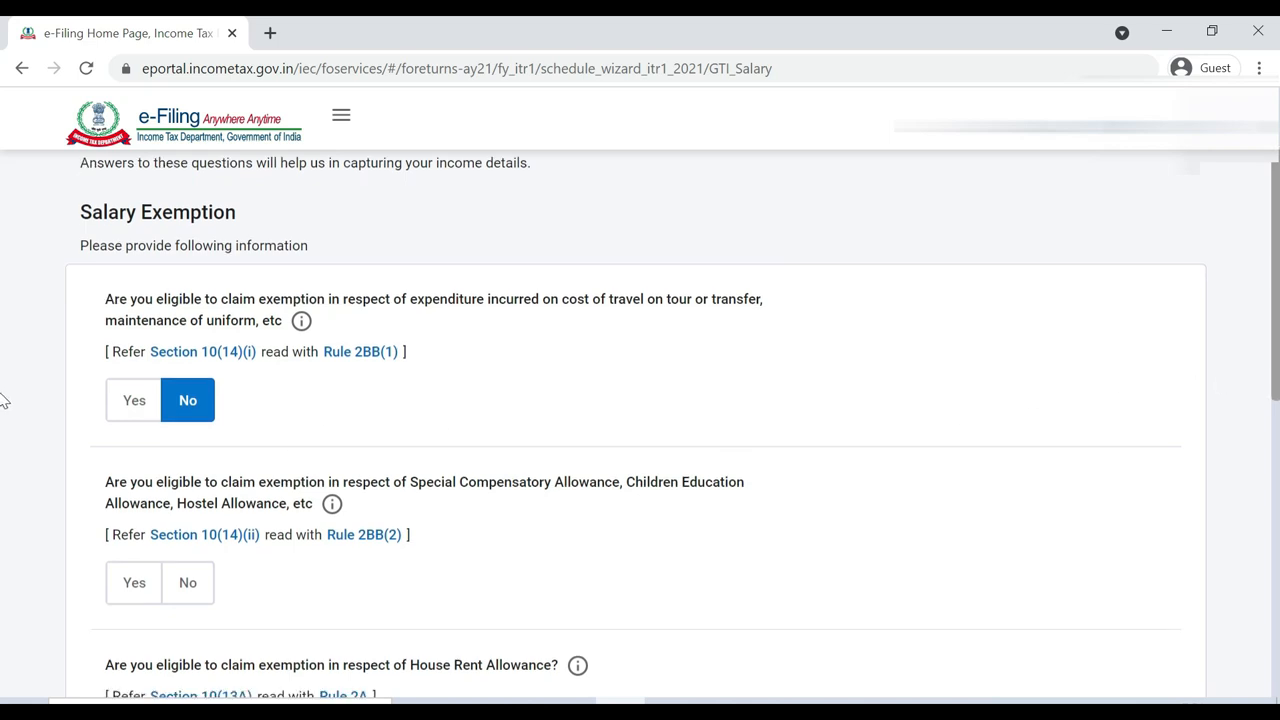
{"action": "scroll", "coordinate": [6, 450], "scroll_direction": "down", "scroll_amount": 1}
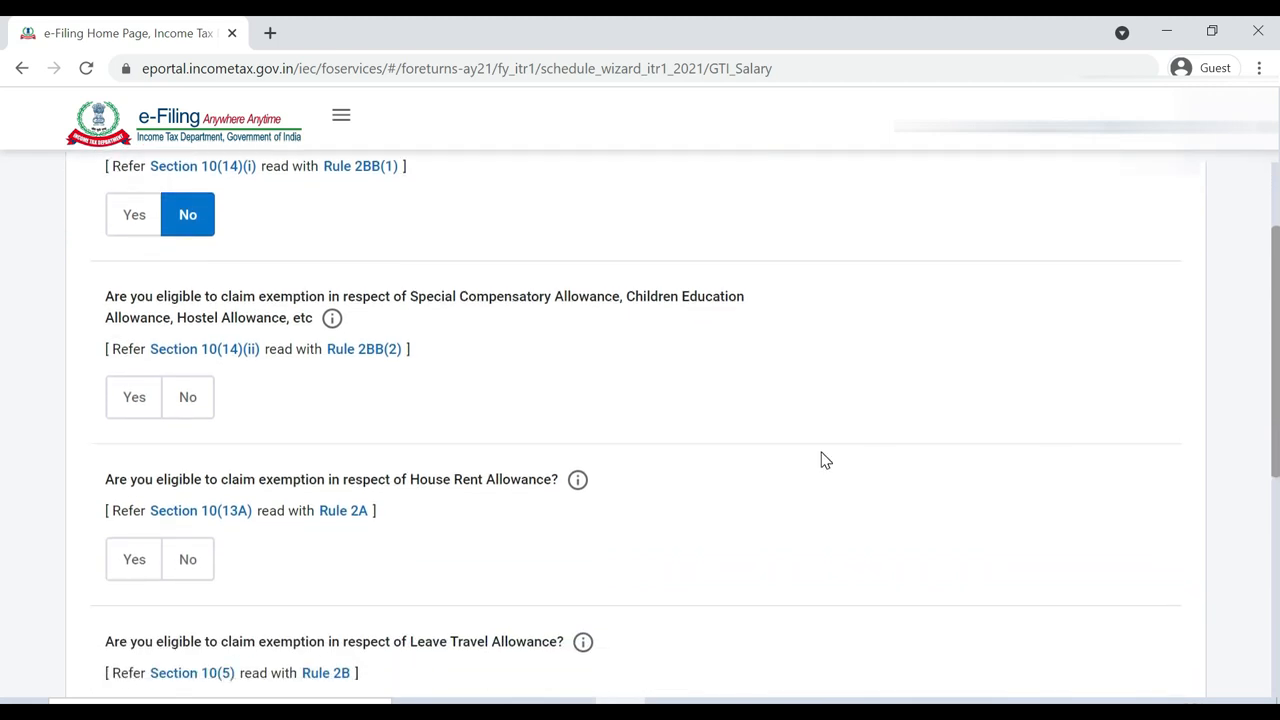
Decline the Special Compensatory Allowance exemption and enter a ₹96,000 HRA exemption
{"action": "left_click", "coordinate": [182, 398]}
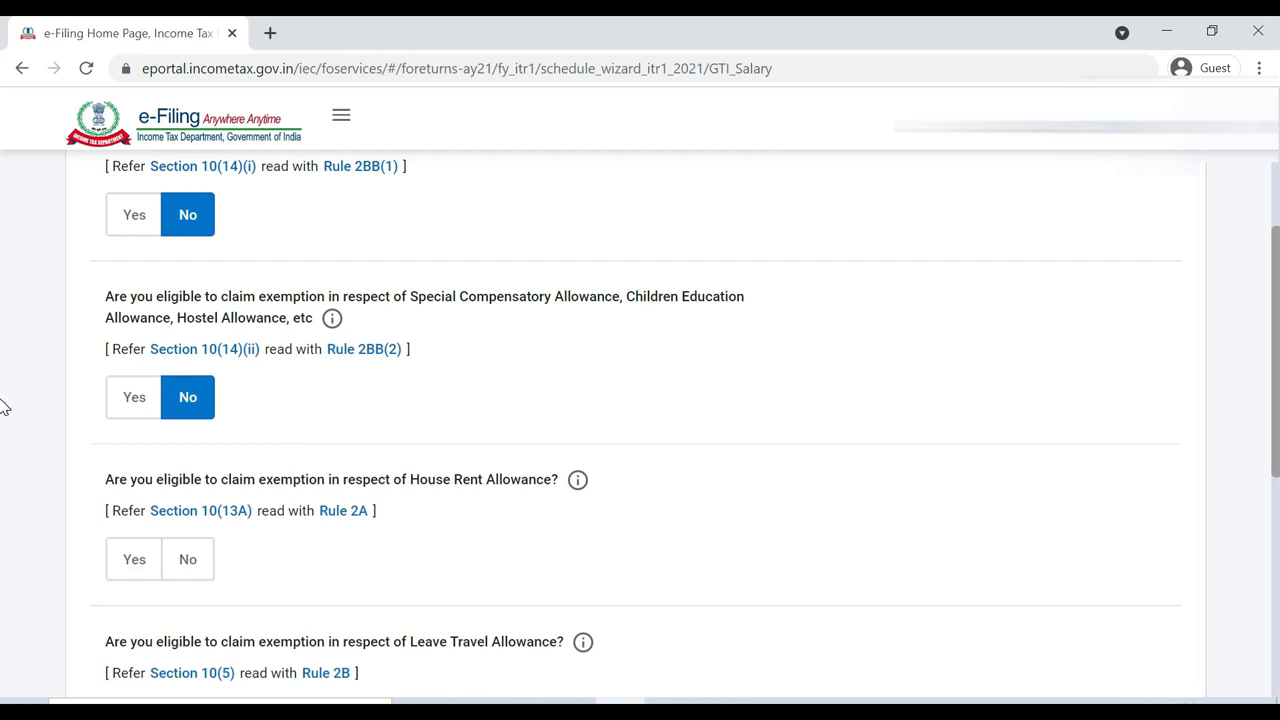
{"action": "scroll", "coordinate": [5, 410], "scroll_direction": "down", "scroll_amount": 1}
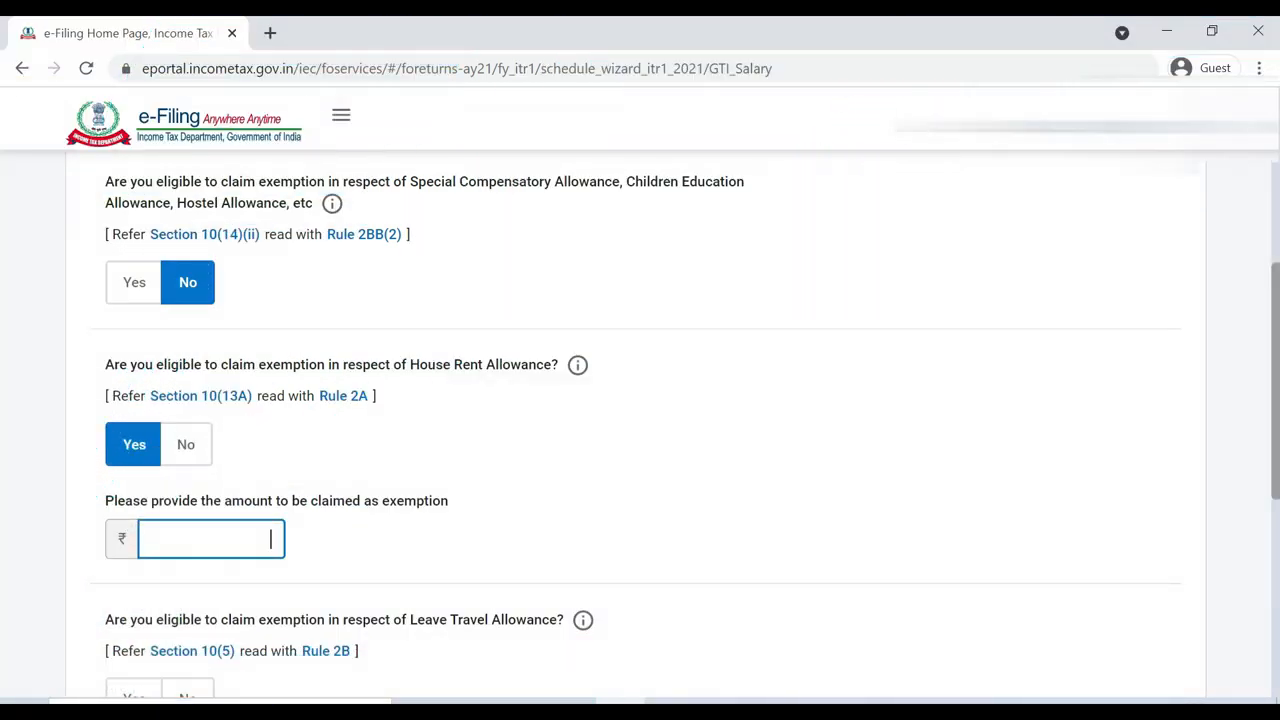
{"action": "type", "text": "96000"}
{"action": "left_click", "coordinate": [457, 566]}
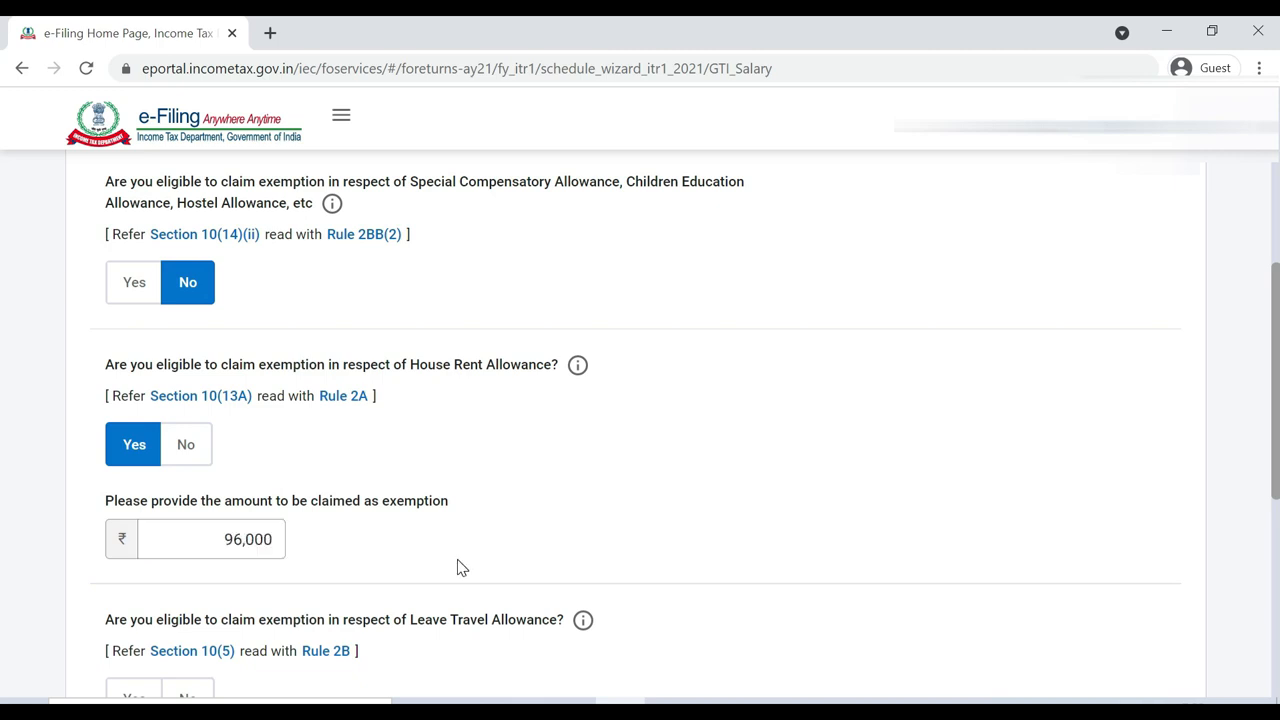
Answer No to LTA and other salary exemptions, then continue to income source verification
{"action": "scroll", "coordinate": [457, 566], "scroll_direction": "down", "scroll_amount": 2}
{"action": "scroll", "coordinate": [461, 567], "scroll_direction": "down", "scroll_amount": 1}
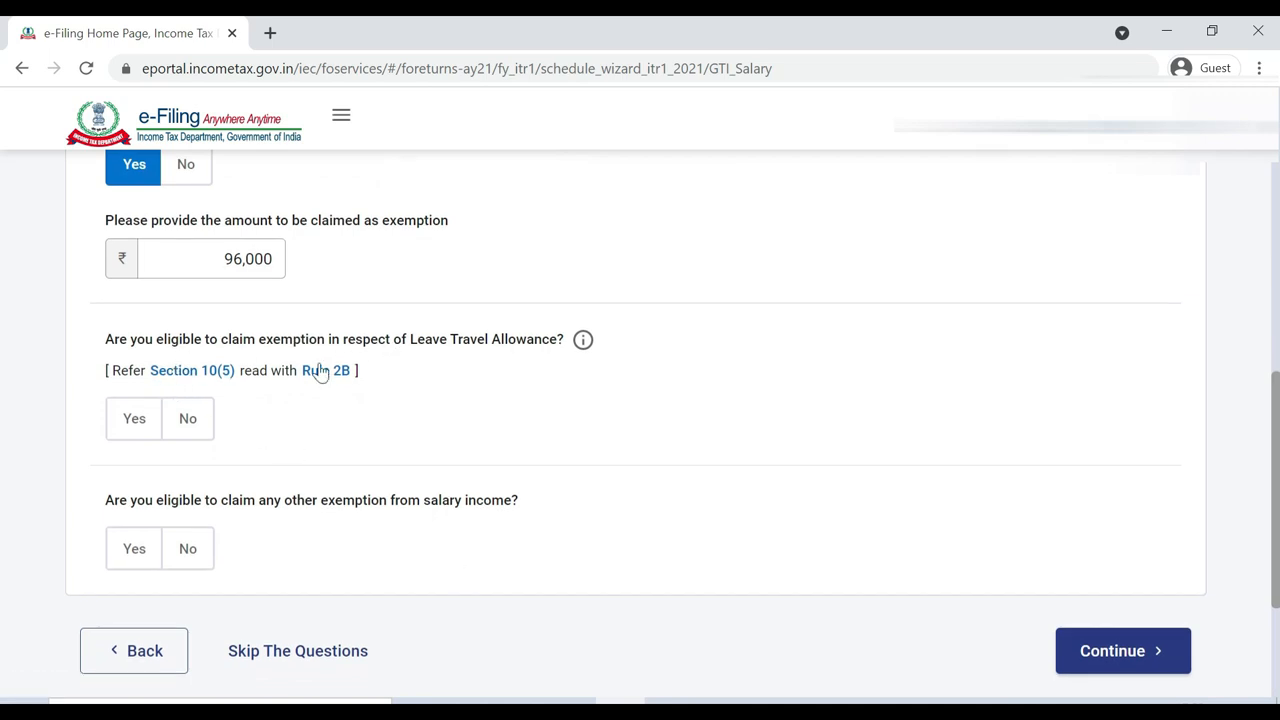
{"action": "left_click", "coordinate": [188, 424]}
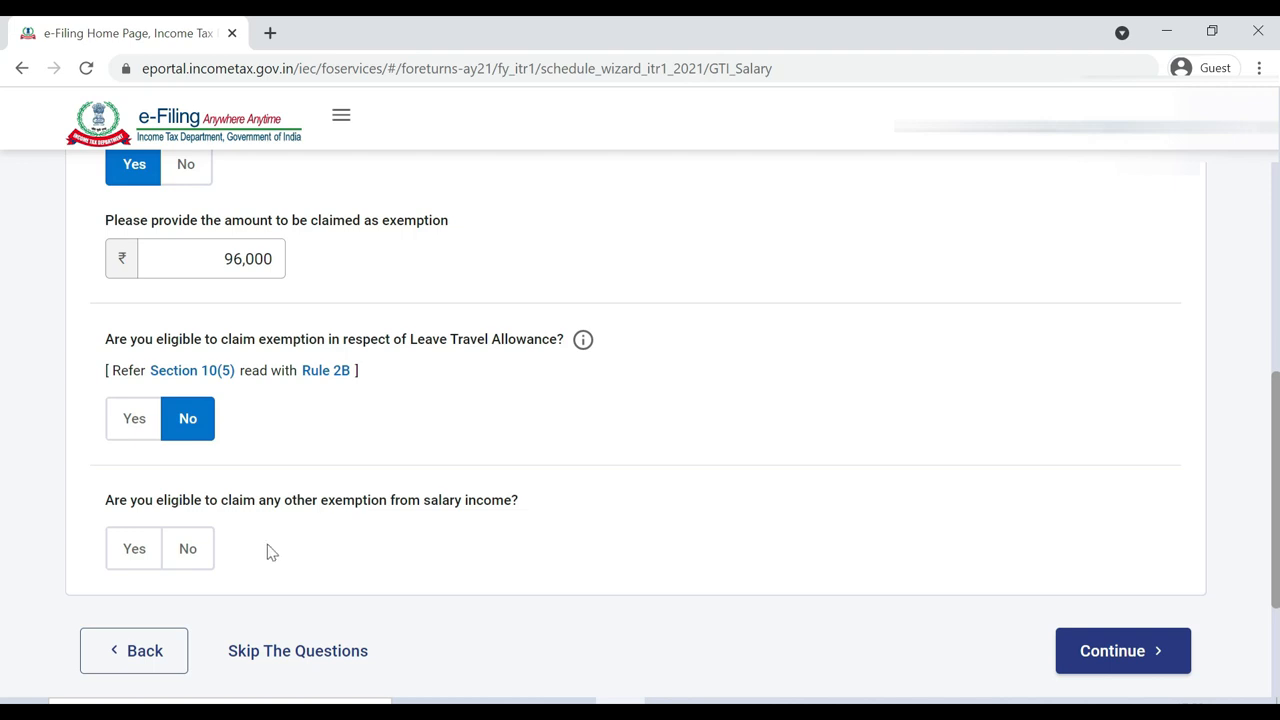
{"action": "left_click", "coordinate": [194, 563]}
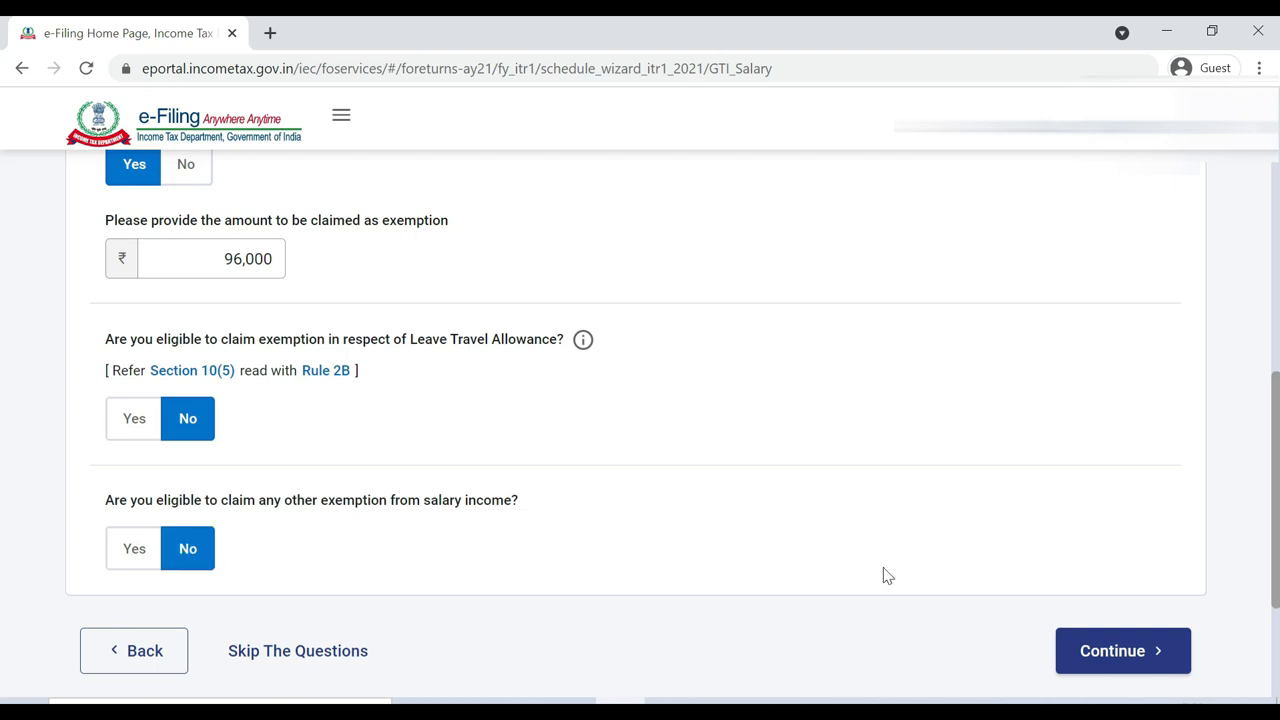
{"action": "left_click", "coordinate": [1120, 651]}
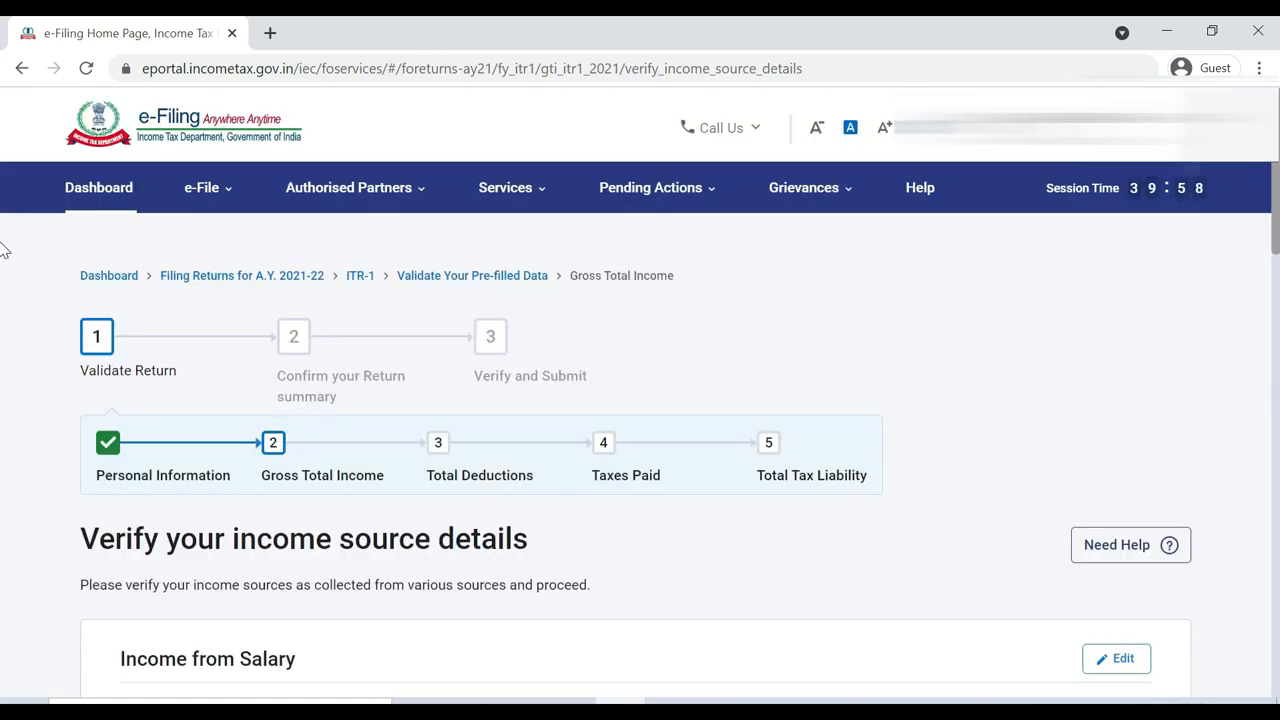
{"action": "scroll", "coordinate": [3, 300], "scroll_direction": "down", "scroll_amount": 5}
{"action": "scroll", "coordinate": [3, 360], "scroll_direction": "up", "scroll_amount": 3}
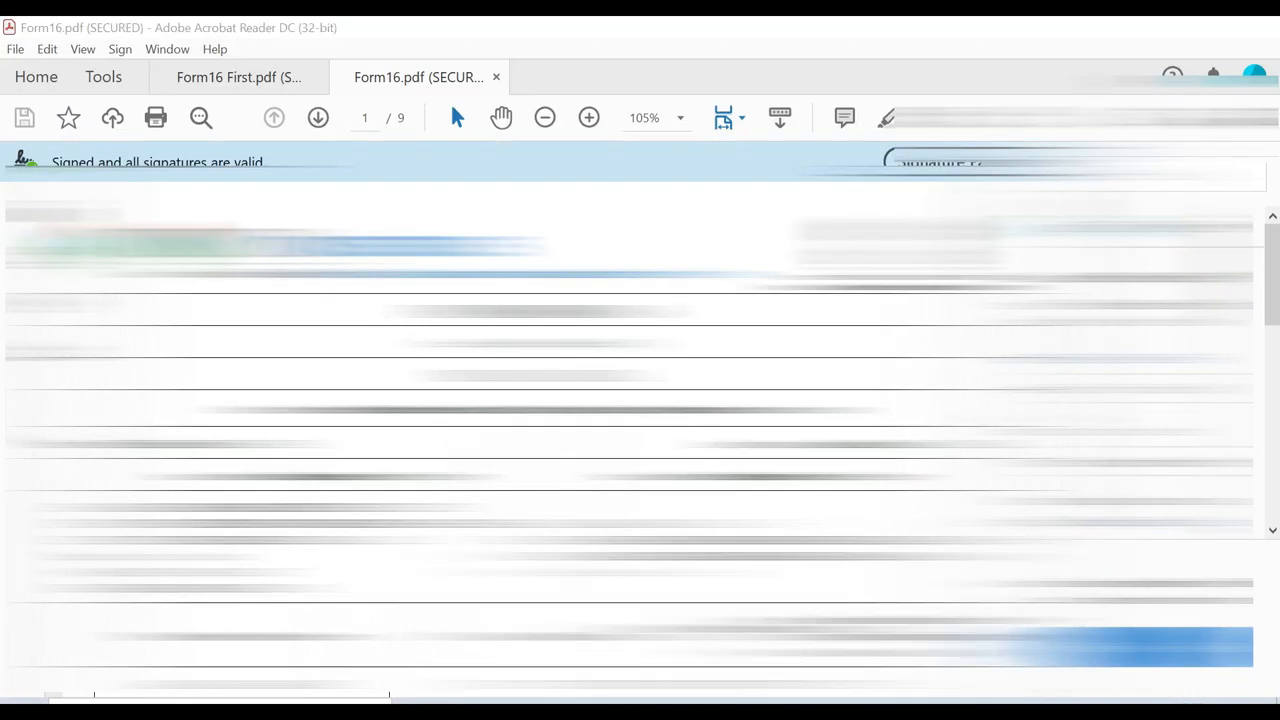
Scroll Form16.pdf to page 3, minimize Acrobat and return to the e-Filing salary details
{"action": "scroll", "coordinate": [540, 440], "scroll_direction": "down", "scroll_amount": 12}
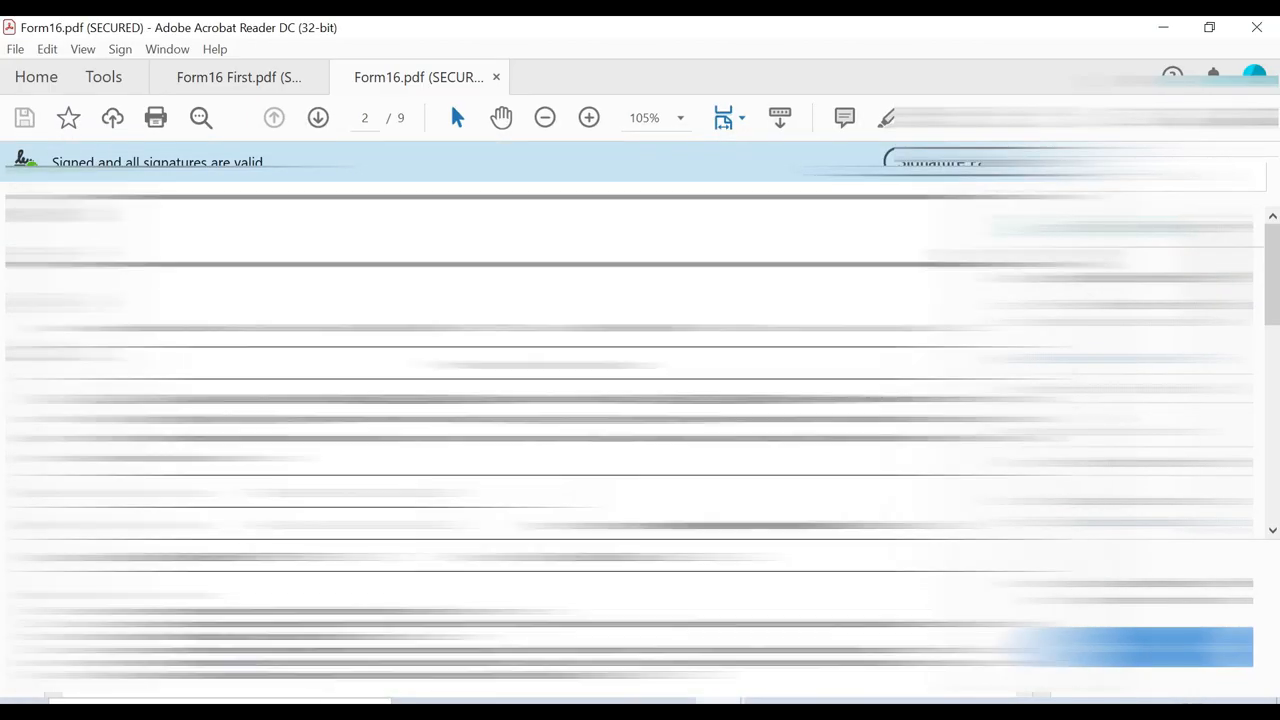
{"action": "scroll", "coordinate": [640, 440], "scroll_direction": "down", "scroll_amount": 10}
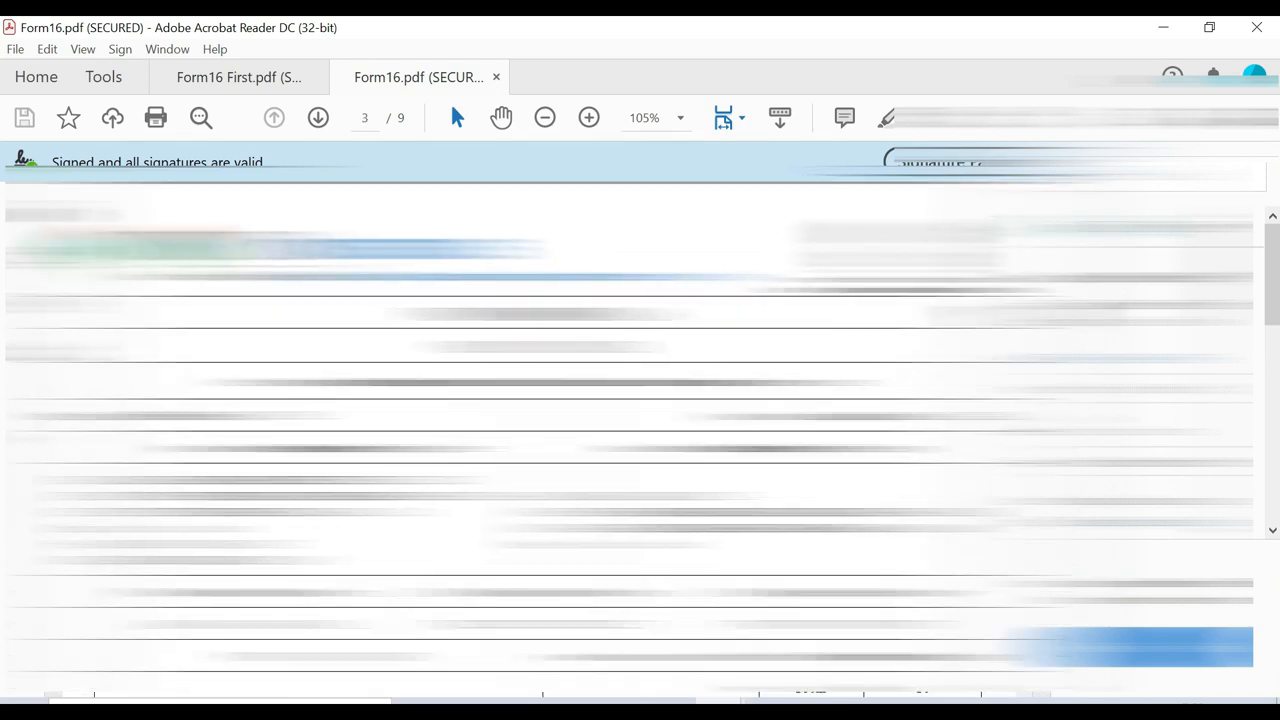
{"action": "scroll", "coordinate": [640, 440], "scroll_direction": "down", "scroll_amount": 8}
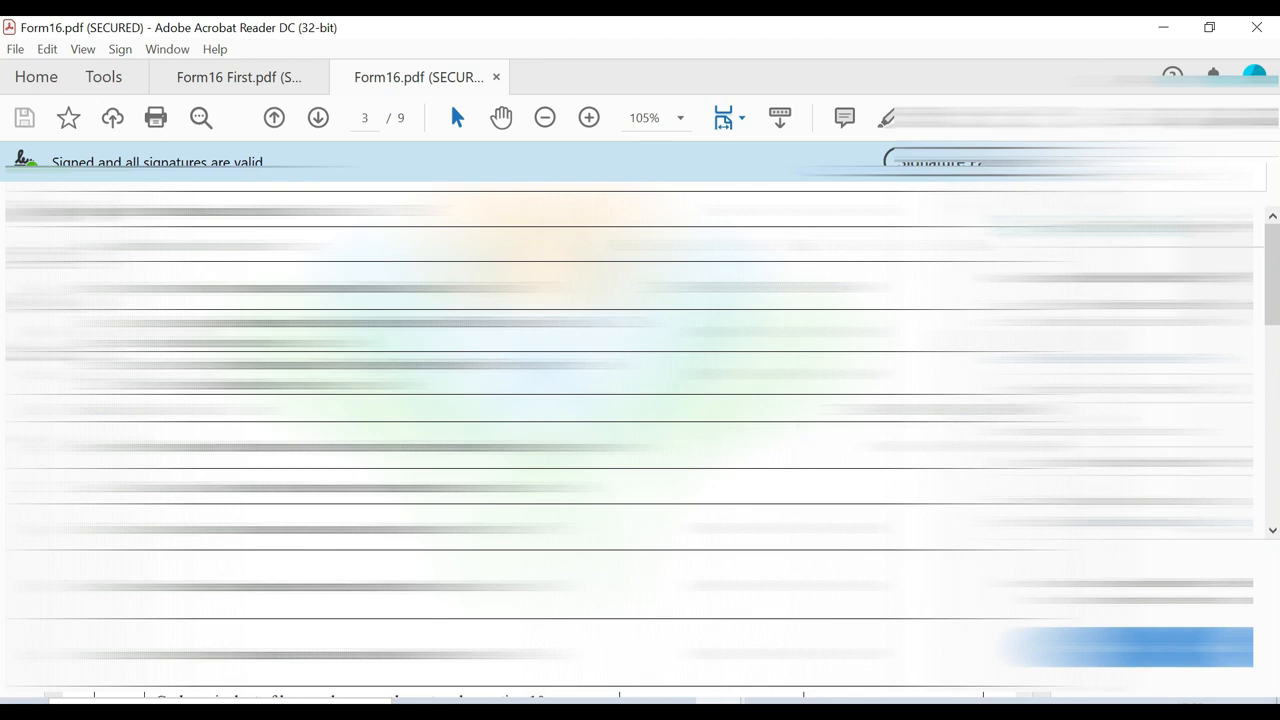
{"action": "left_click", "coordinate": [1165, 28]}
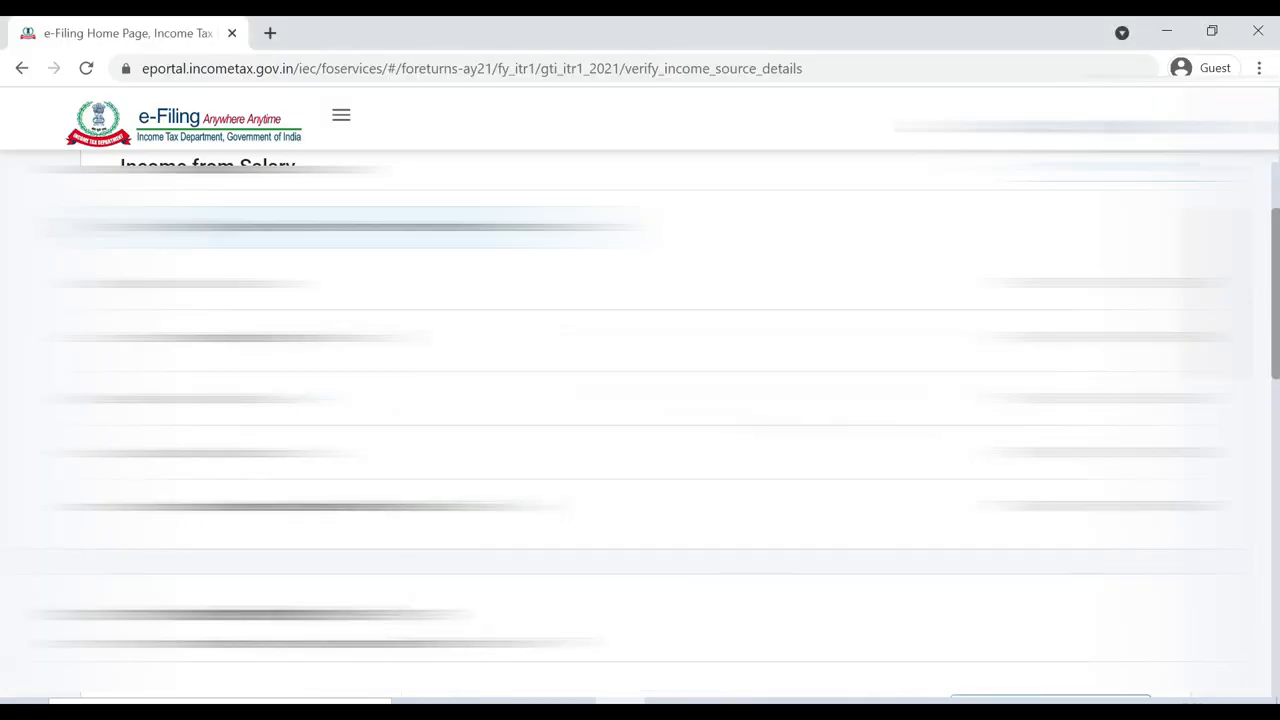
{"action": "left_click", "coordinate": [670, 701]}
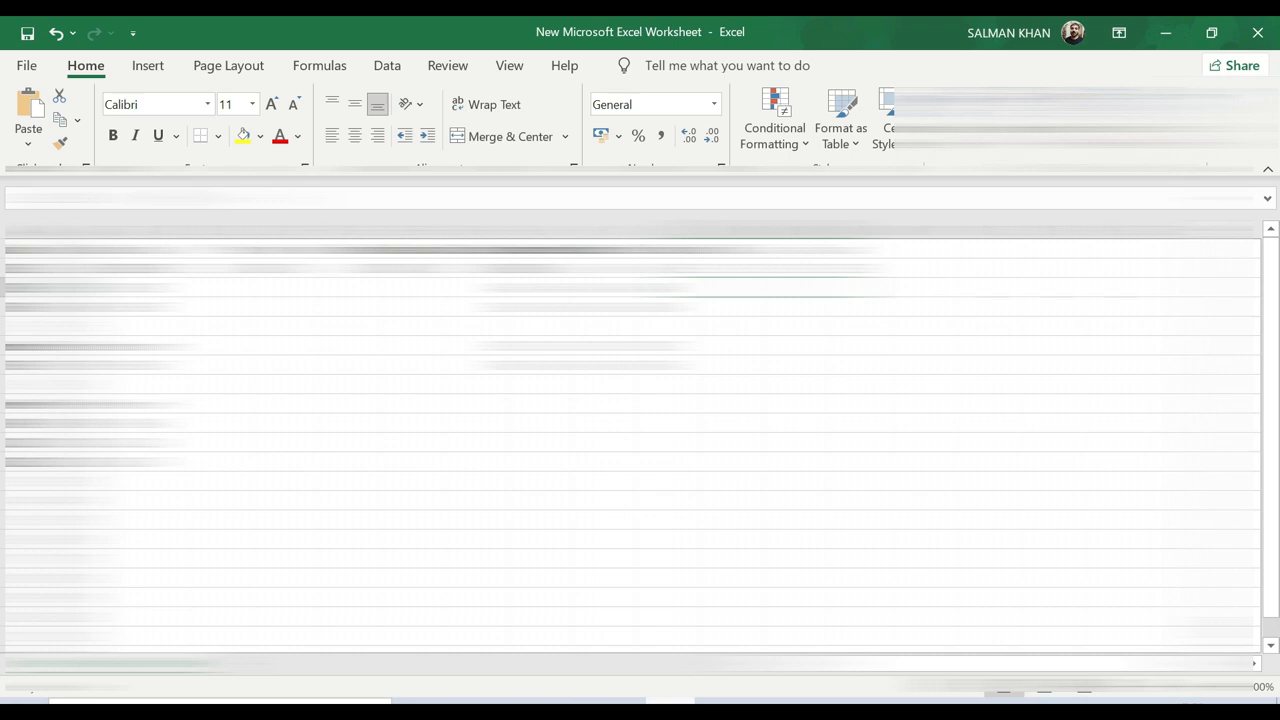
{"action": "left_click", "coordinate": [620, 701]}
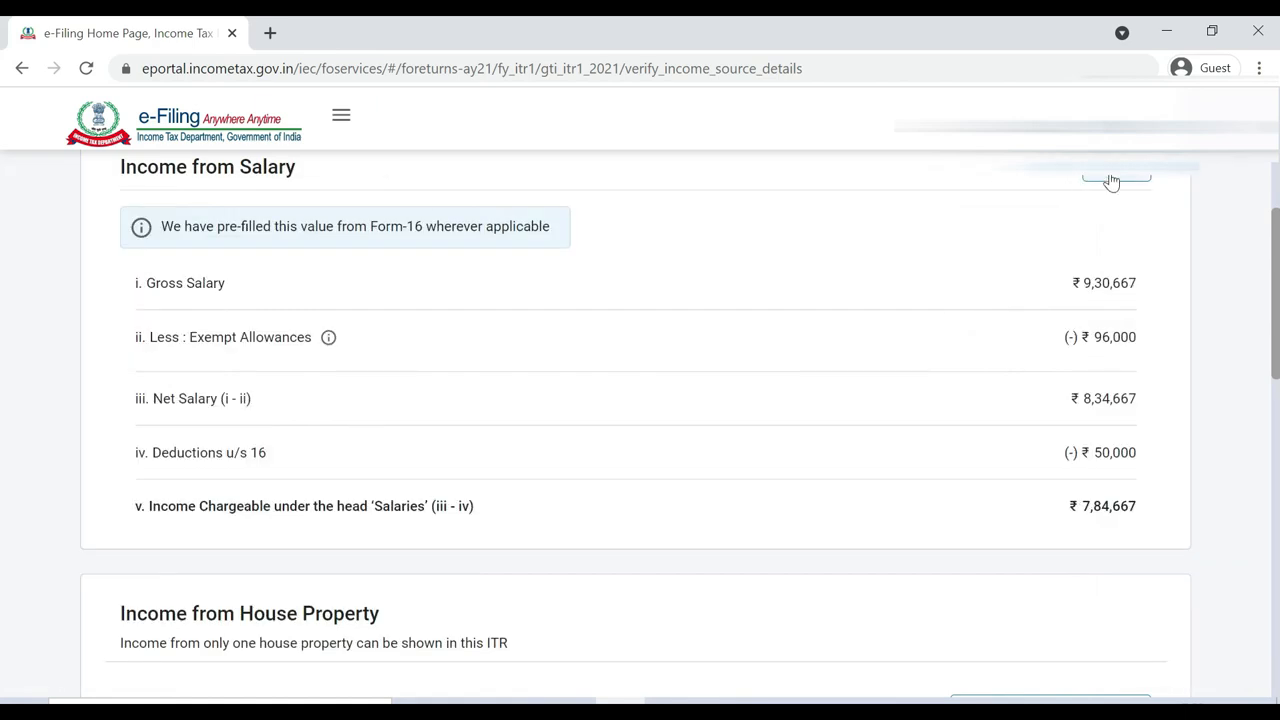
Edit Income from Salary to add ₹400 professional tax under section 16 and save, making taxable salary ₹7,84,267
{"action": "left_click", "coordinate": [1110, 184]}
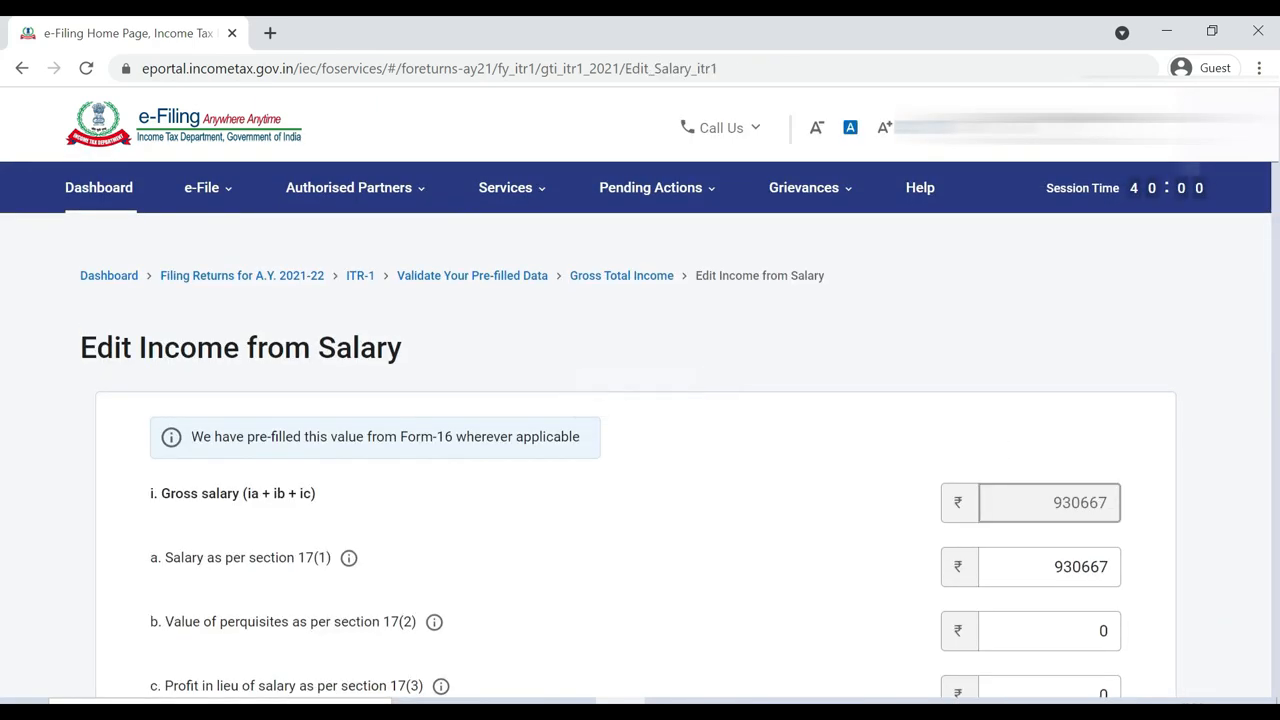
{"action": "scroll", "coordinate": [4, 288], "scroll_direction": "down", "scroll_amount": 1}
{"action": "scroll", "coordinate": [4, 288], "scroll_direction": "down", "scroll_amount": 3}
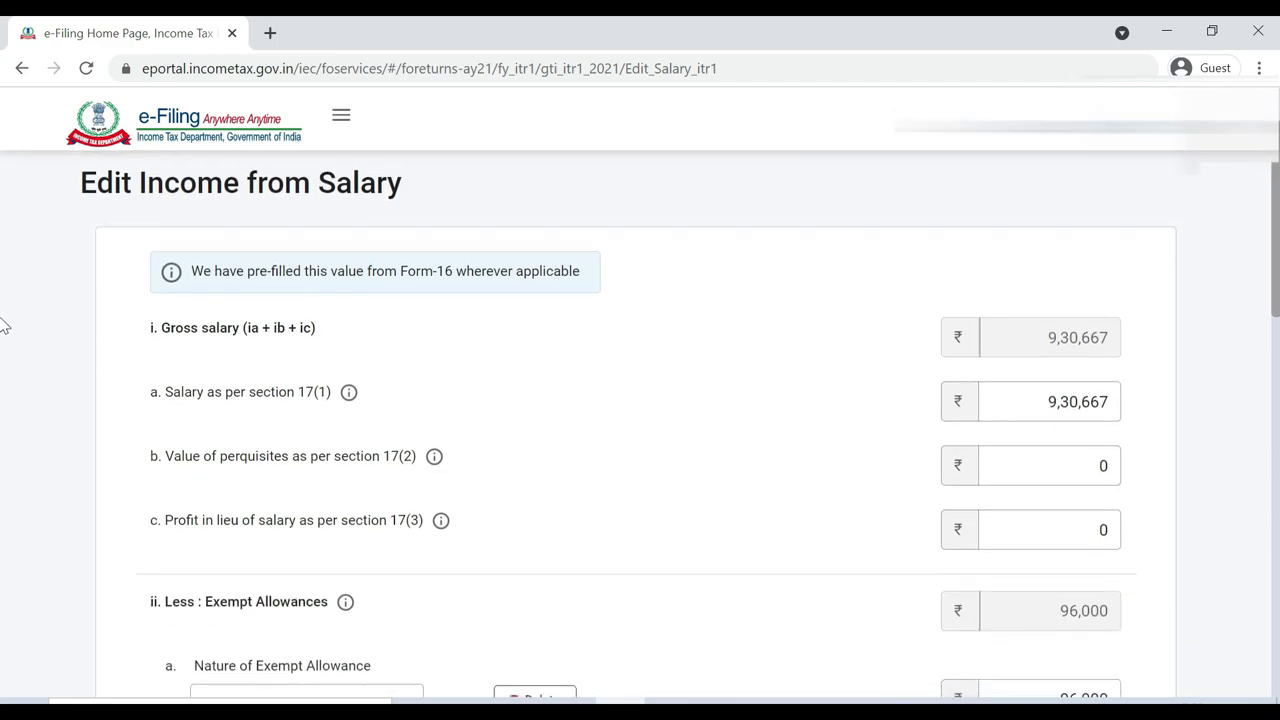
{"action": "scroll", "coordinate": [4, 364], "scroll_direction": "down", "scroll_amount": 2}
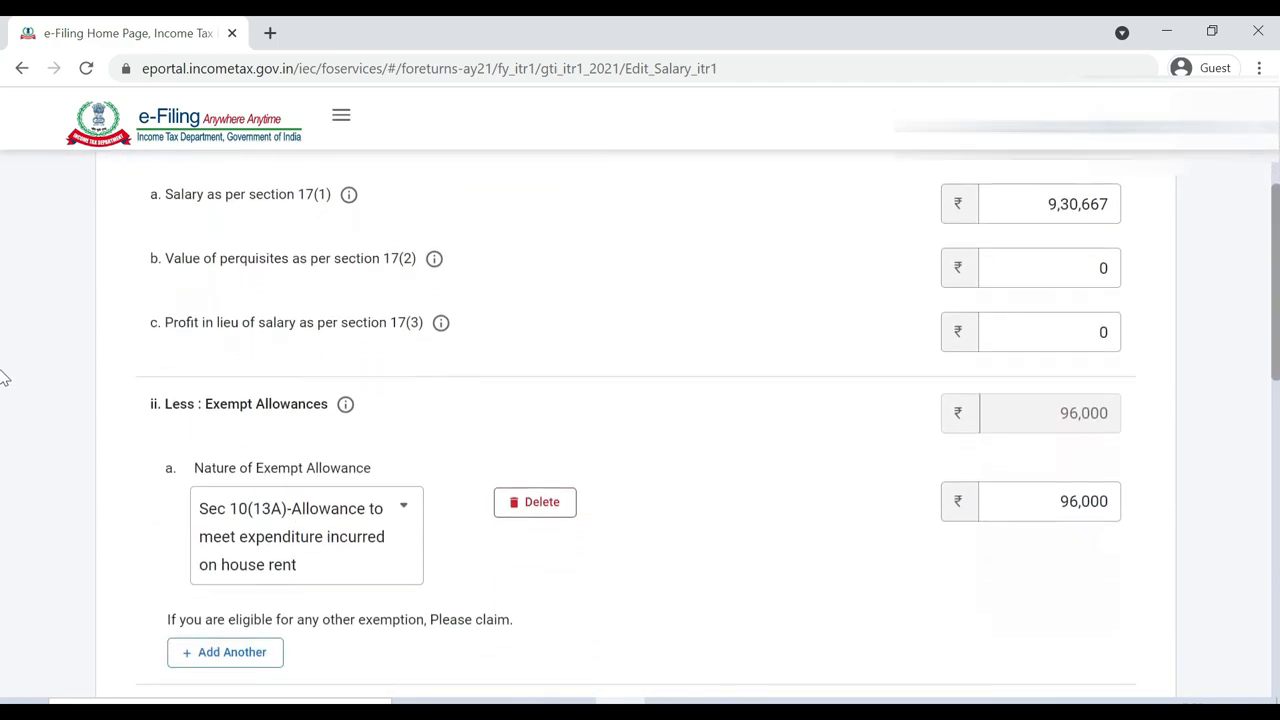
{"action": "scroll", "coordinate": [4, 405], "scroll_direction": "down", "scroll_amount": 2}
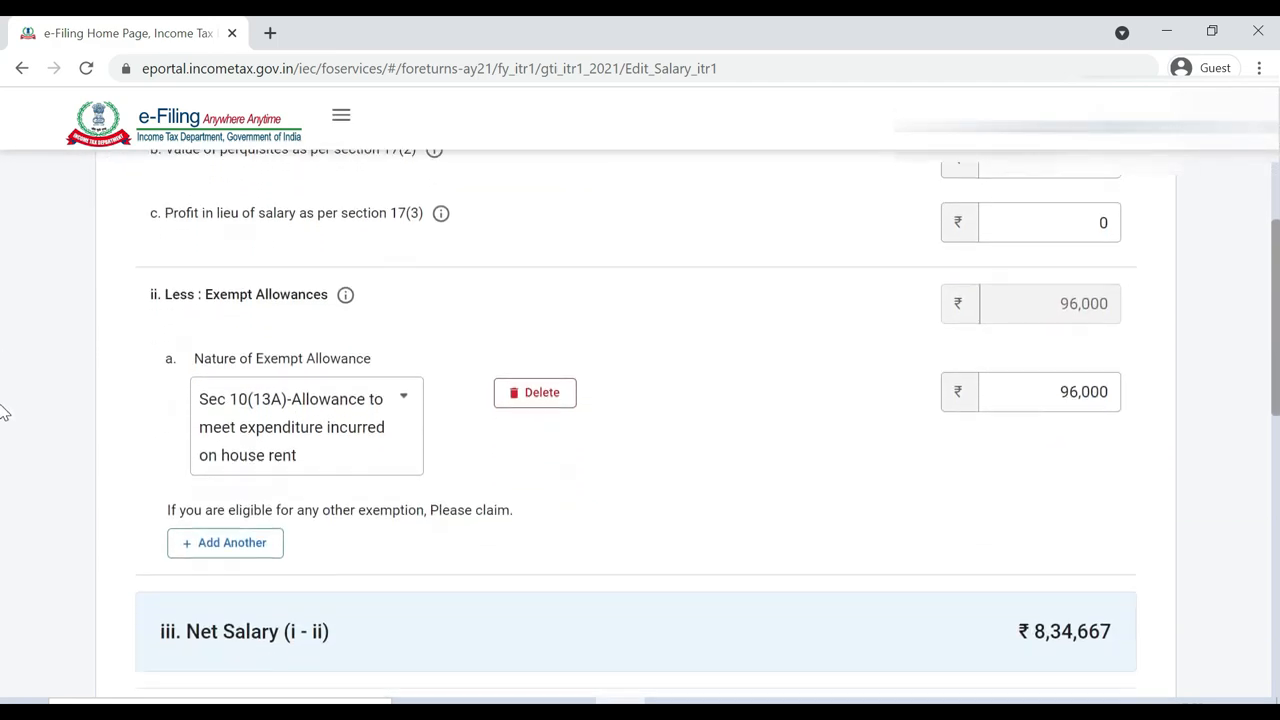
{"action": "scroll", "coordinate": [4, 445], "scroll_direction": "down", "scroll_amount": 3}
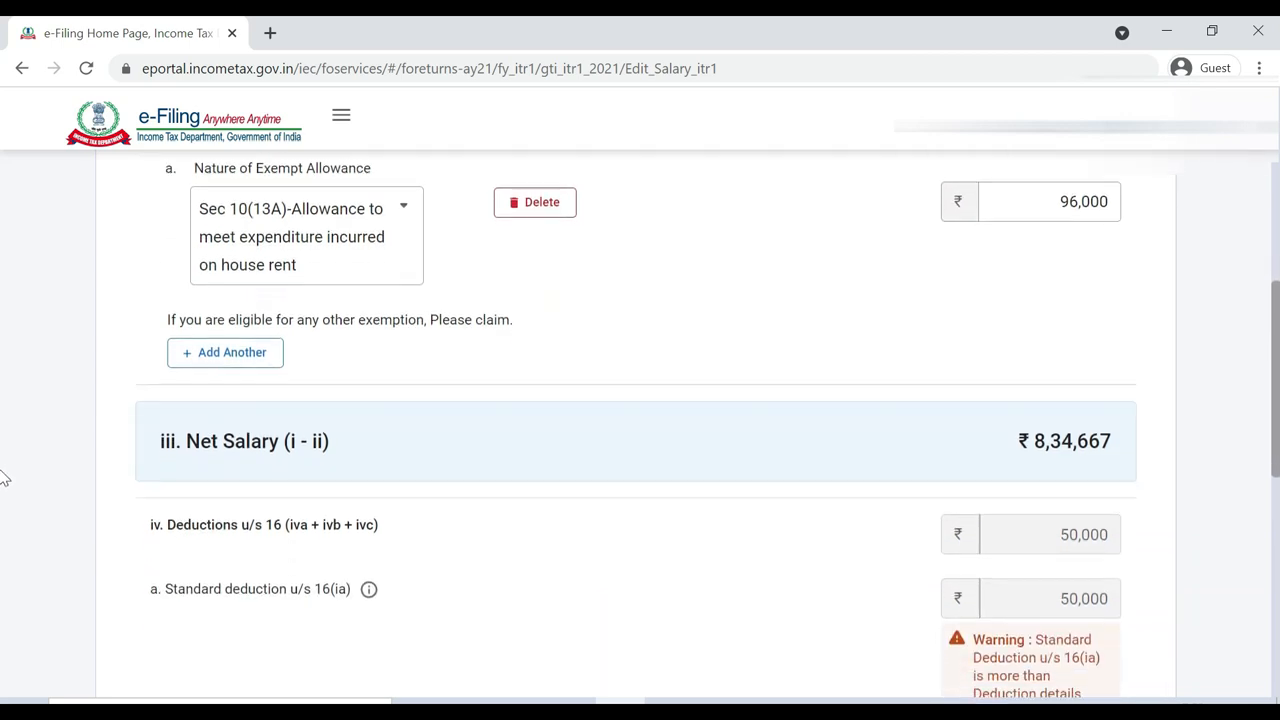
{"action": "scroll", "coordinate": [3, 445], "scroll_direction": "up", "scroll_amount": 1}
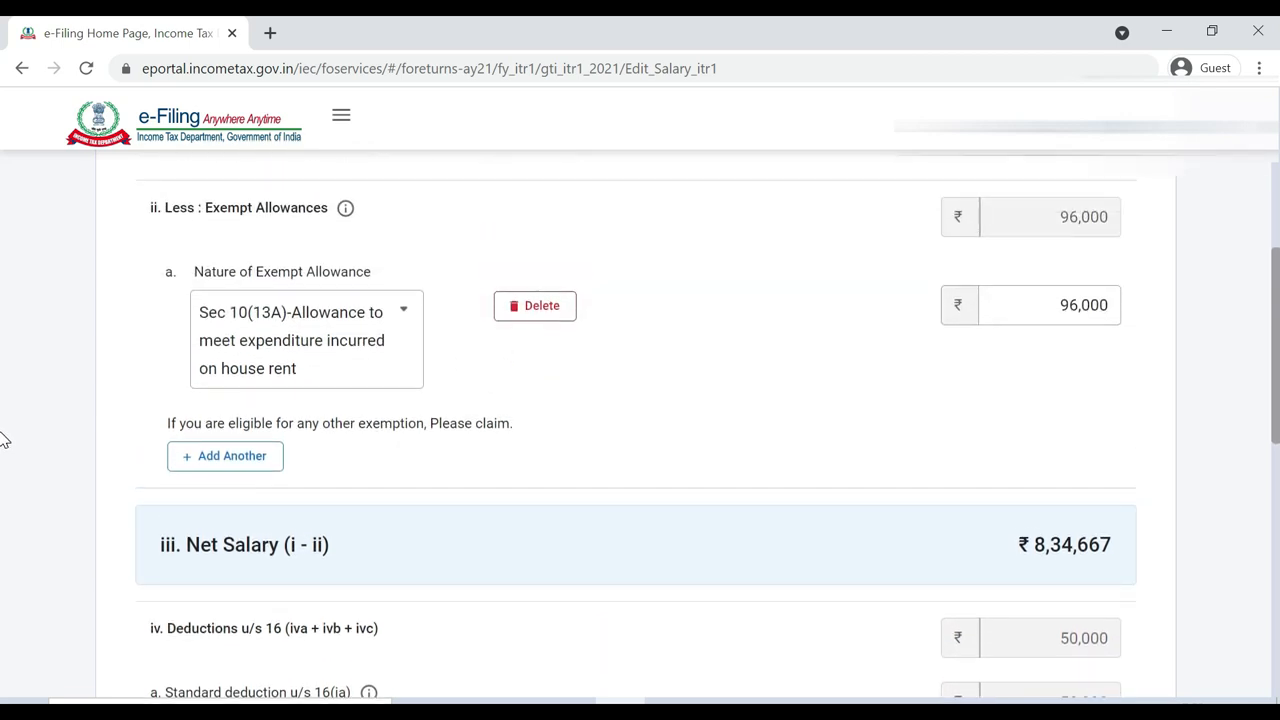
{"action": "scroll", "coordinate": [3, 445], "scroll_direction": "down", "scroll_amount": 1}
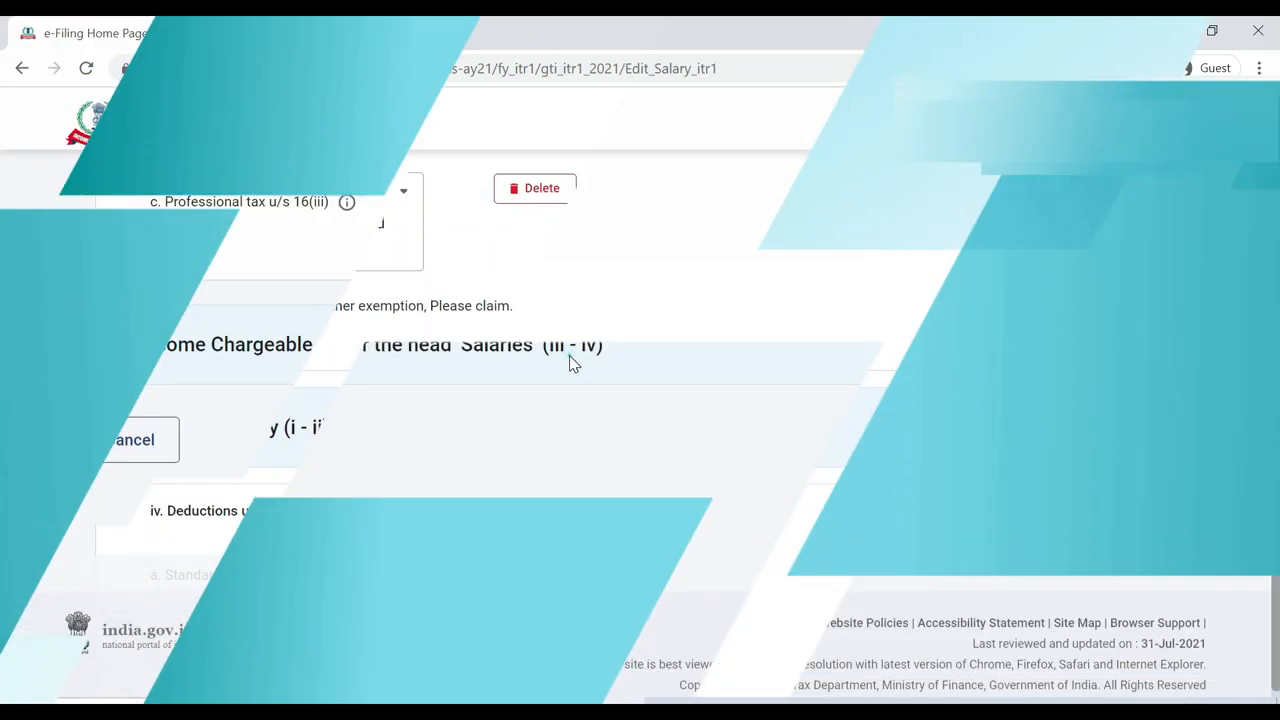
{"action": "left_click", "coordinate": [569, 358]}
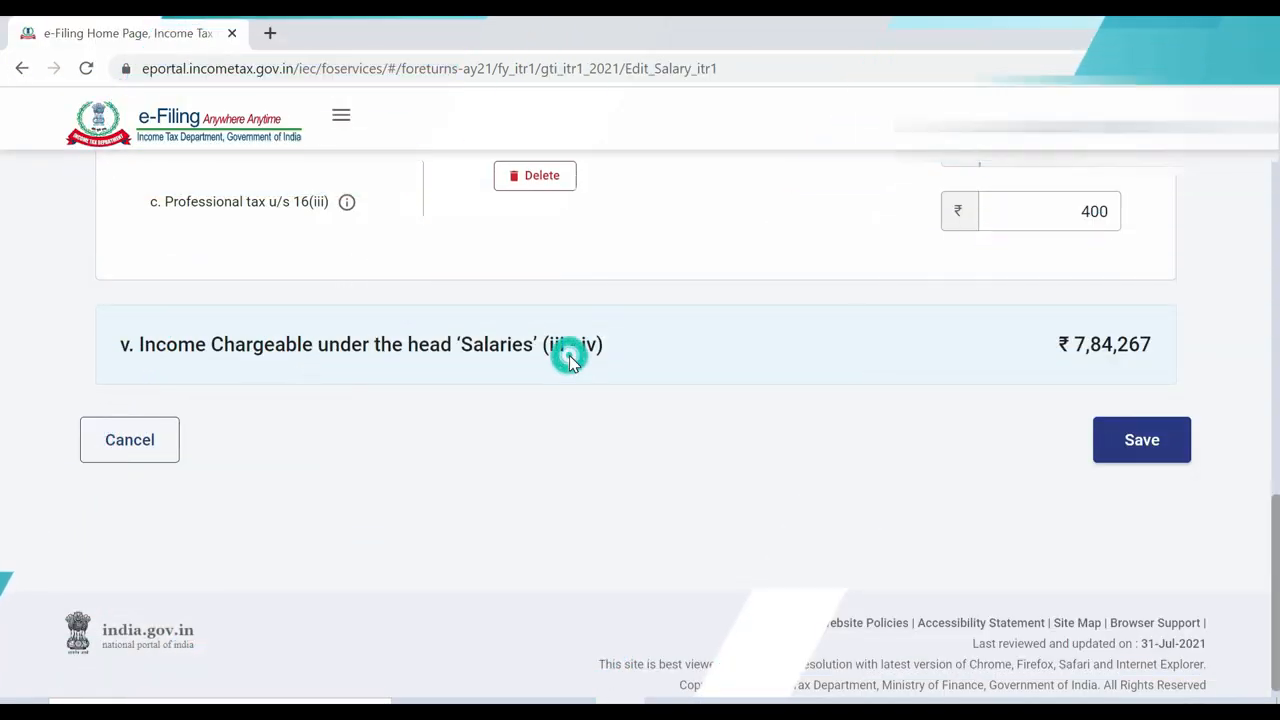
{"action": "left_click", "coordinate": [1163, 445]}
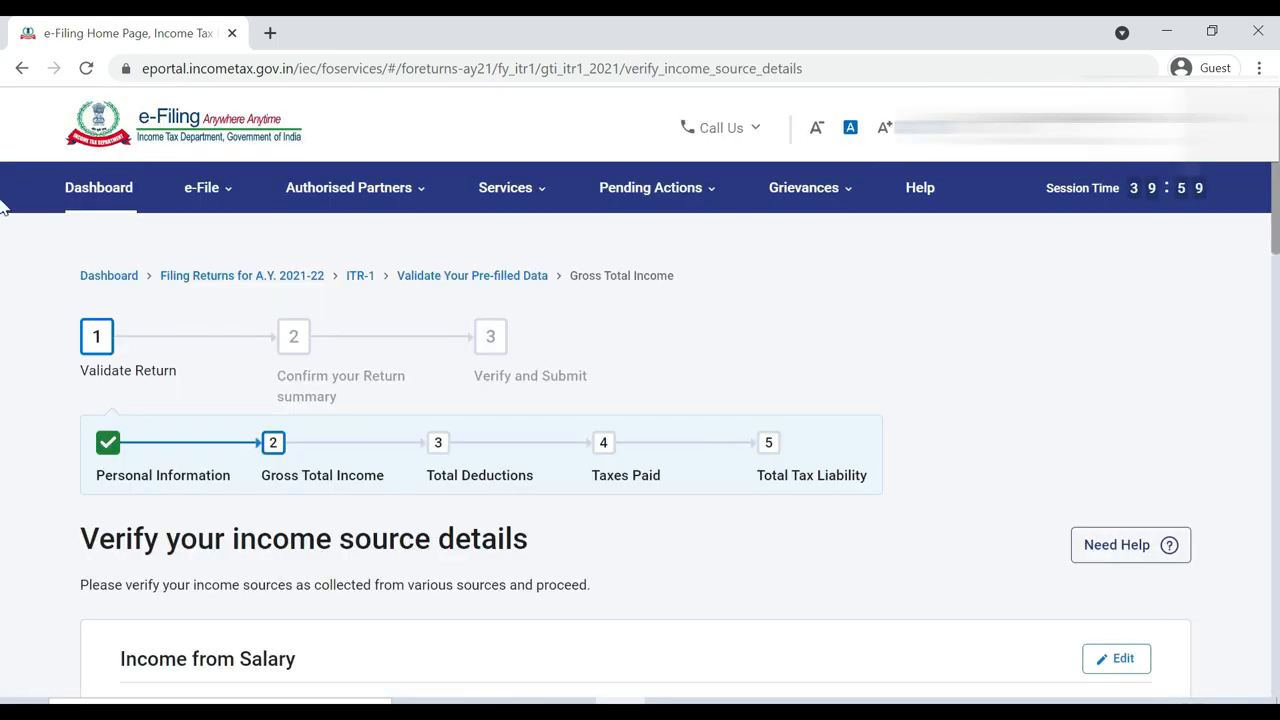
{"action": "scroll", "coordinate": [4, 250], "scroll_direction": "down", "scroll_amount": 4}
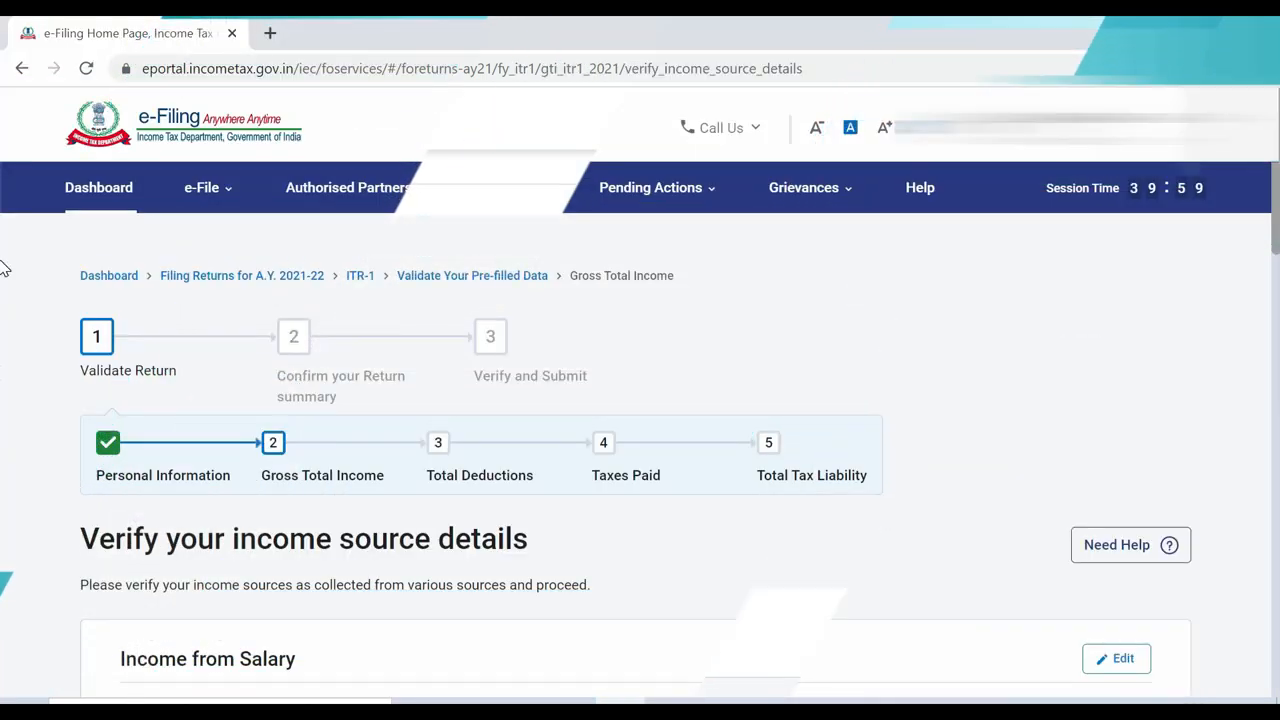
{"action": "scroll", "coordinate": [4, 300], "scroll_direction": "down", "scroll_amount": 5}
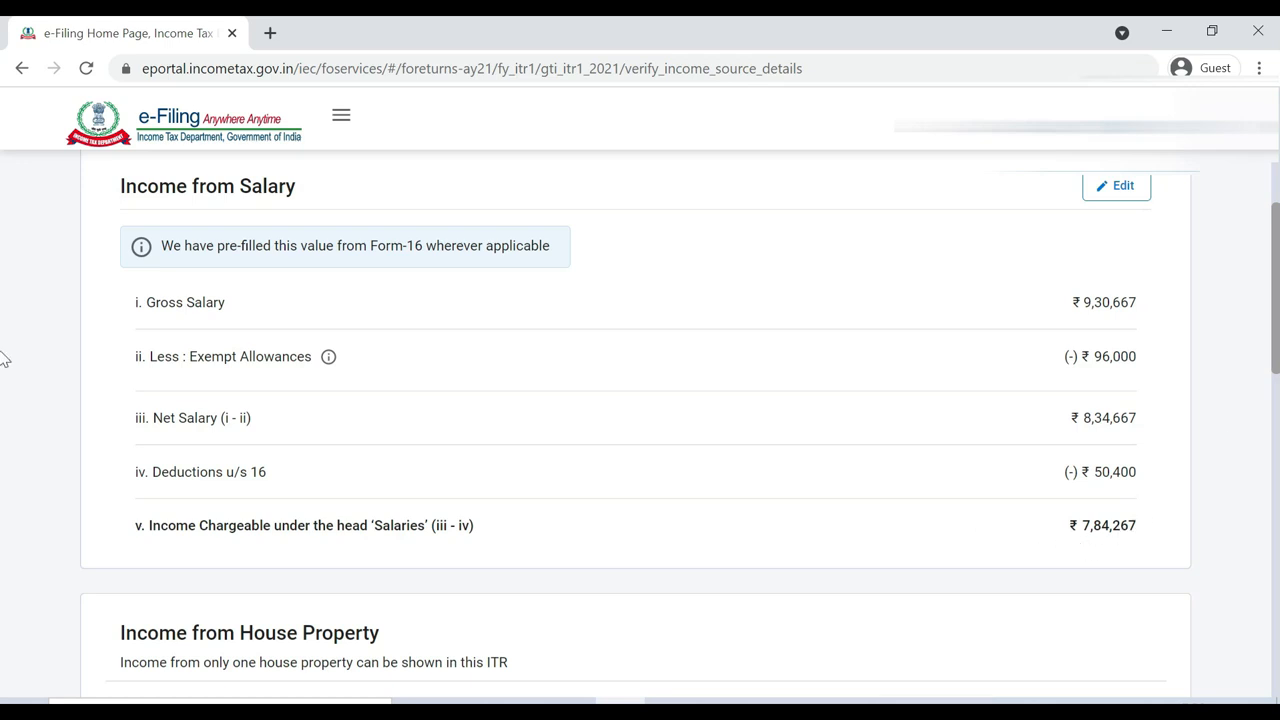
{"action": "scroll", "coordinate": [3, 340], "scroll_direction": "down", "scroll_amount": 3}
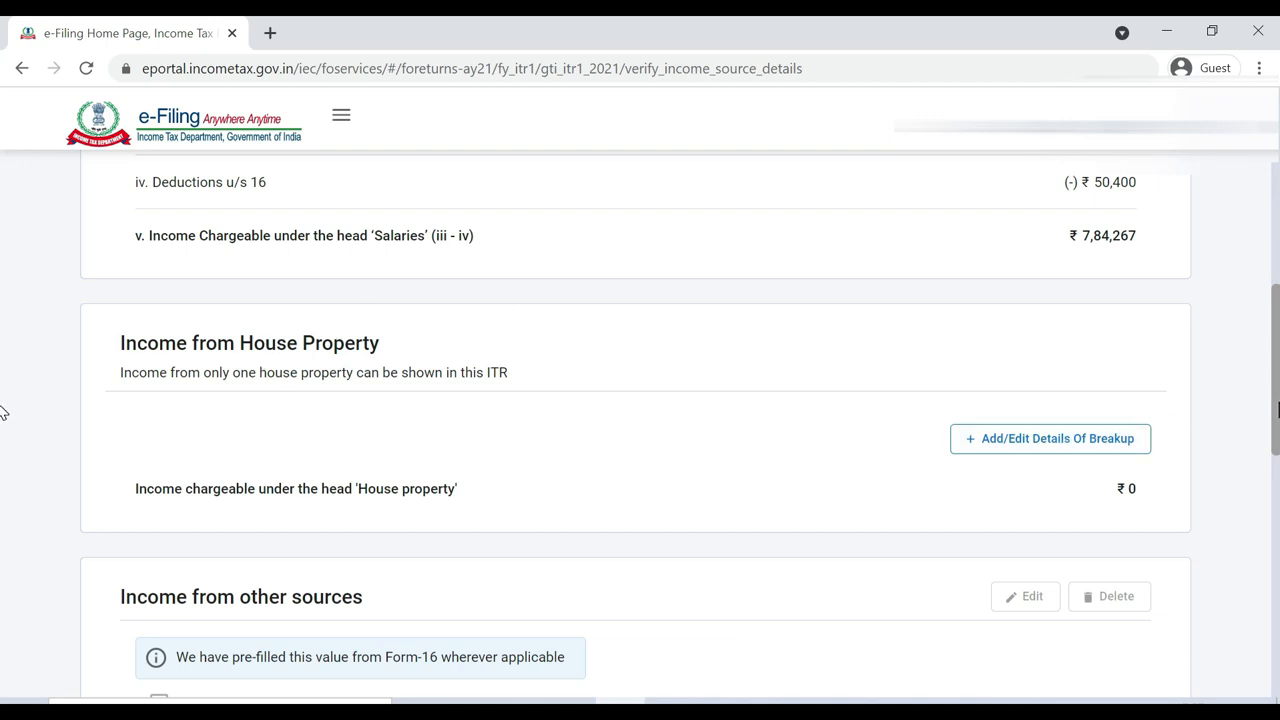
Confirm the income sources with Gross Total Income of ₹7,84,455
{"action": "scroll", "coordinate": [3, 412], "scroll_direction": "down", "scroll_amount": 2}
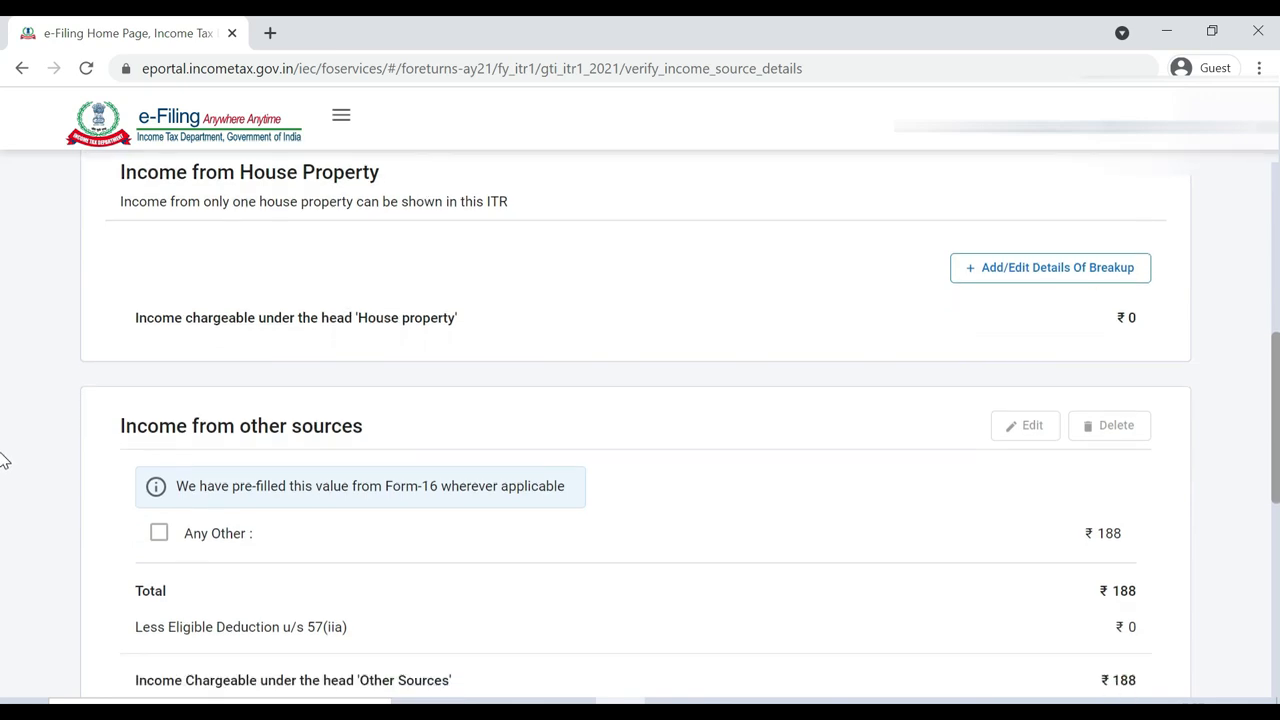
{"action": "scroll", "coordinate": [3, 460], "scroll_direction": "down", "scroll_amount": 2}
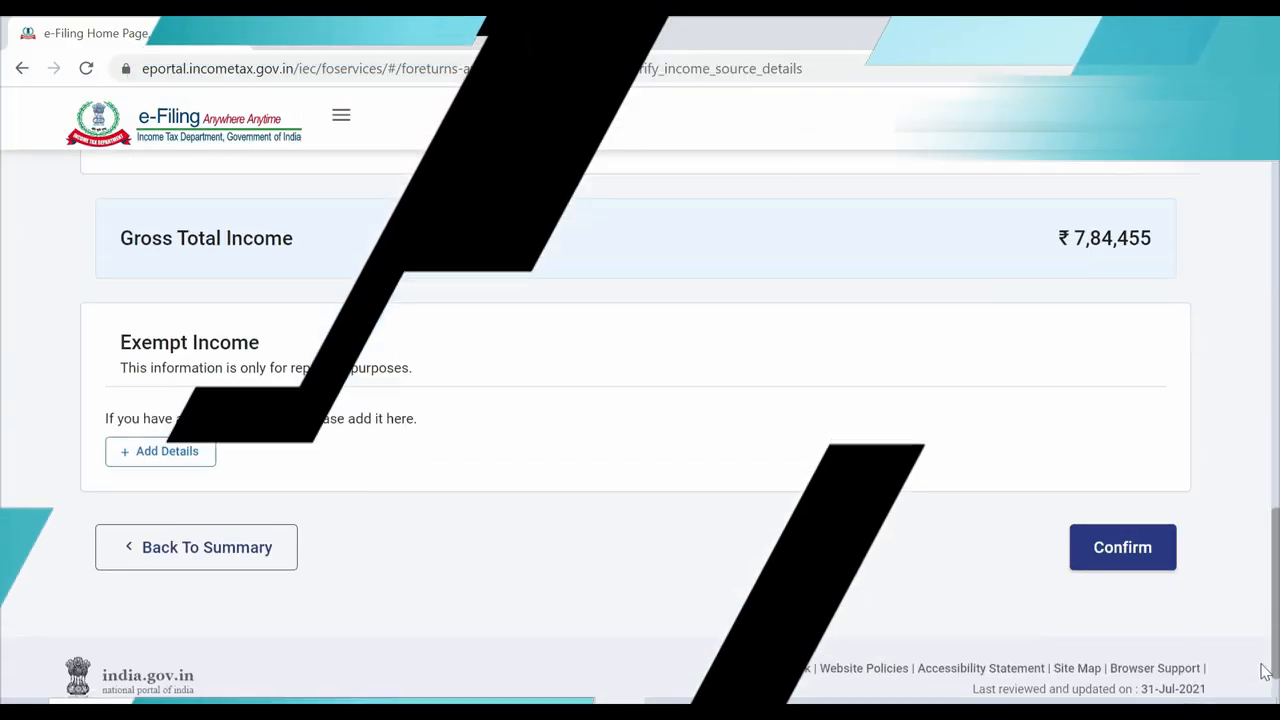
{"action": "scroll", "coordinate": [1260, 692], "scroll_direction": "down", "scroll_amount": 1}
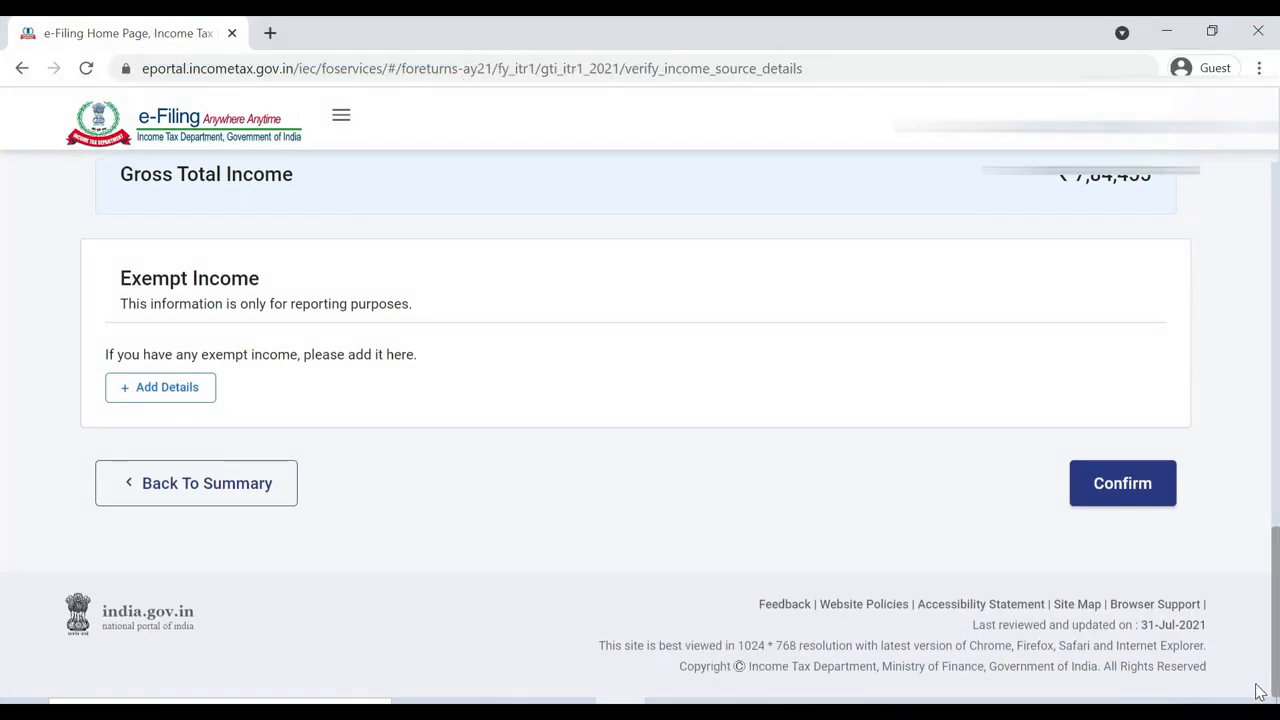
{"action": "scroll", "coordinate": [1260, 650], "scroll_direction": "up", "scroll_amount": 2}
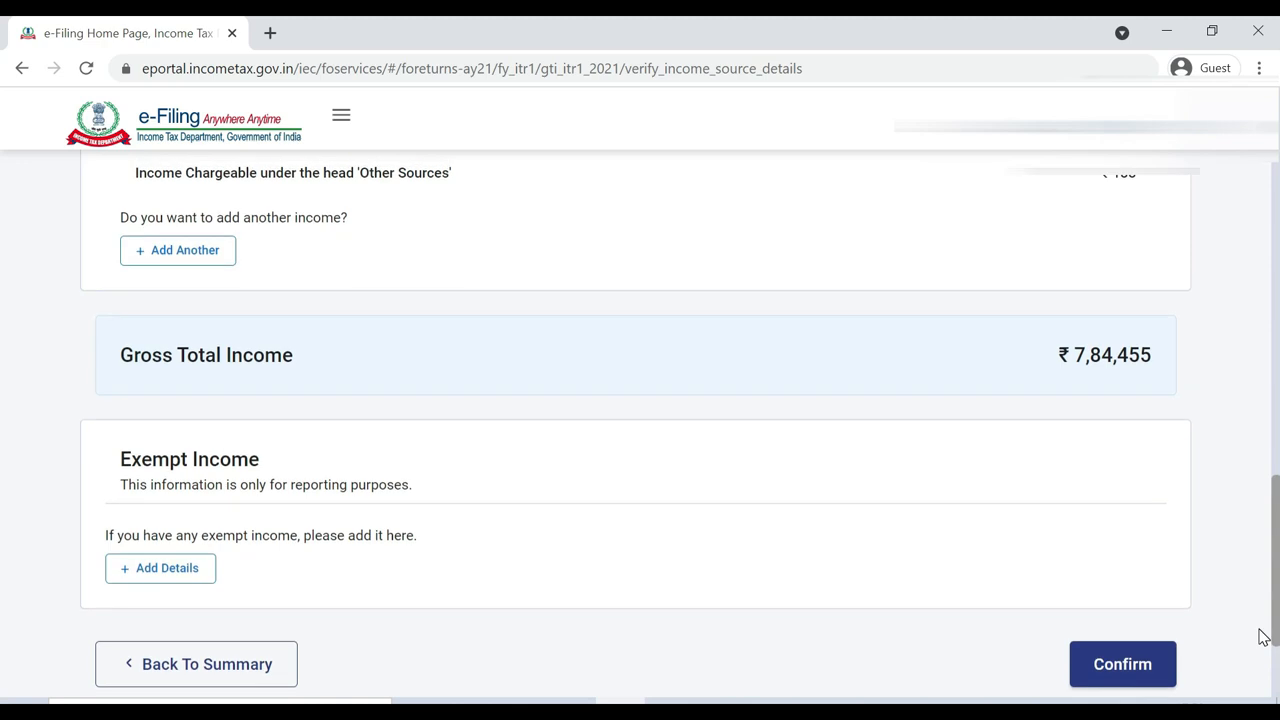
{"action": "left_click", "coordinate": [1123, 686]}
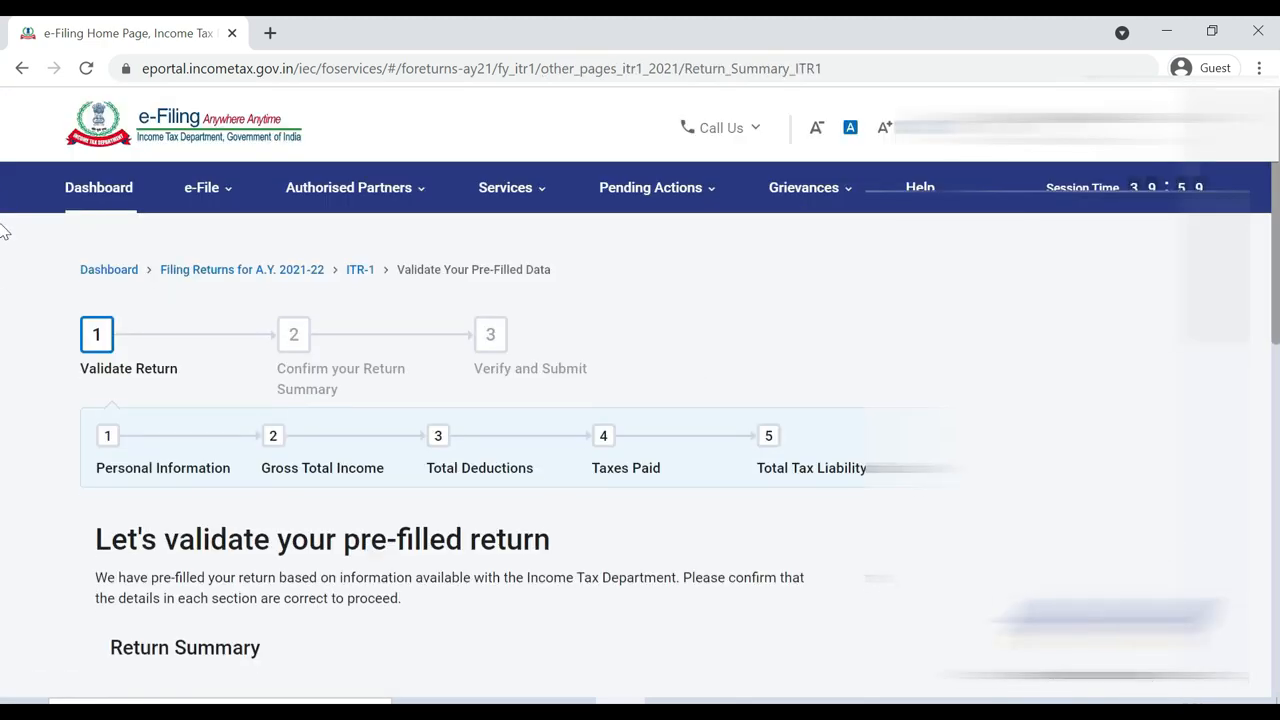
Open the Total Deductions section from the Return Summary
{"action": "scroll", "coordinate": [5, 290], "scroll_direction": "down", "scroll_amount": 3}
{"action": "scroll", "coordinate": [3, 350], "scroll_direction": "down", "scroll_amount": 1}
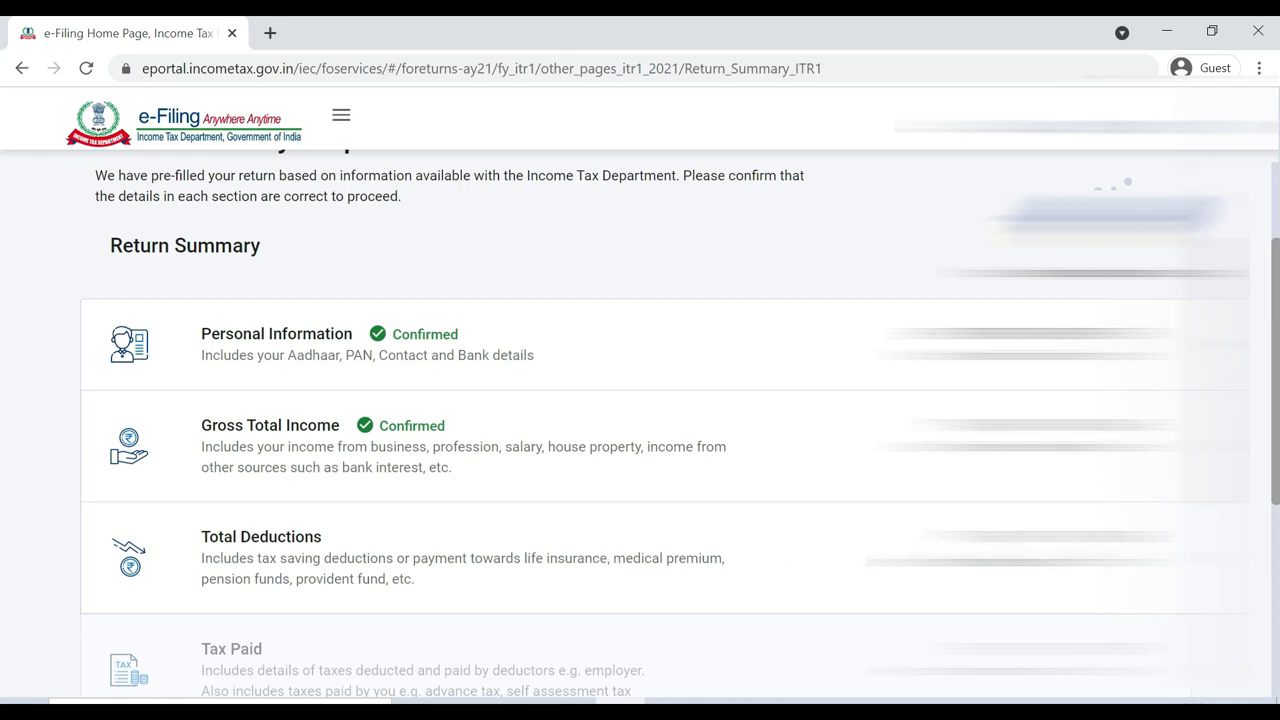
{"action": "left_click", "coordinate": [262, 538]}
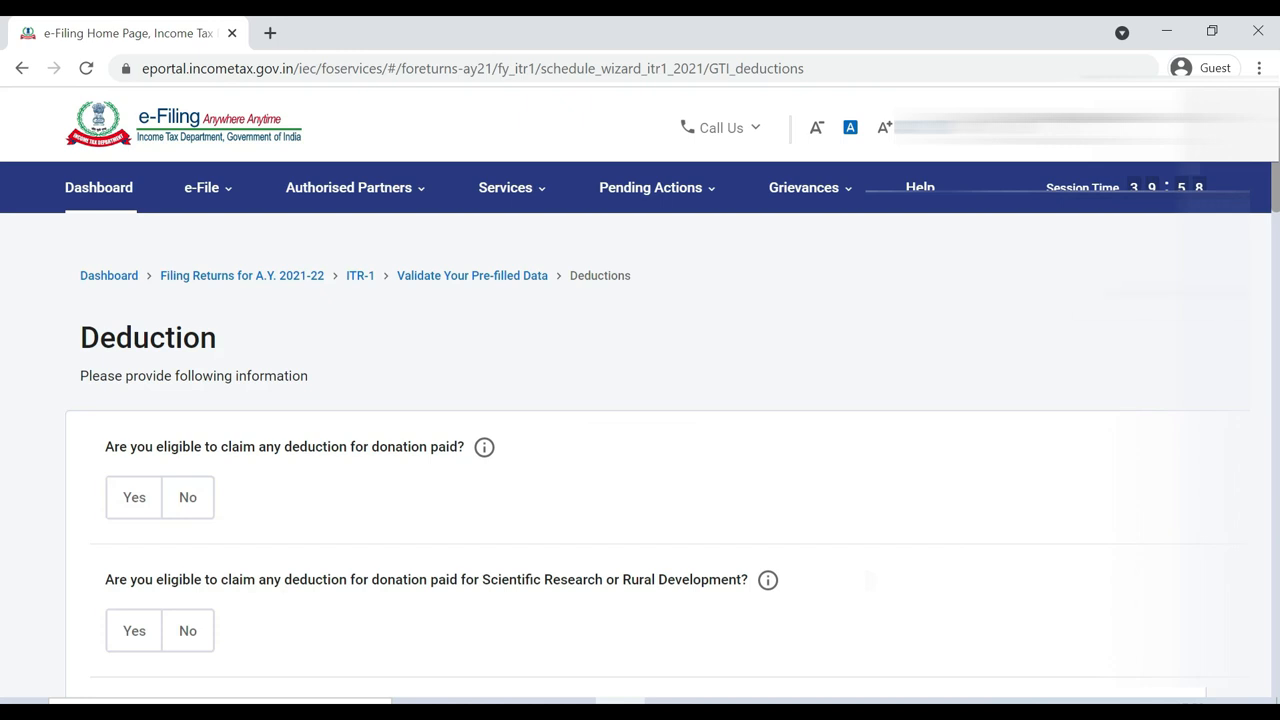
Answer No to the donations, scientific research/rural development and 80GG deduction questions
{"action": "scroll", "coordinate": [1203, 286], "scroll_direction": "down", "scroll_amount": 2}
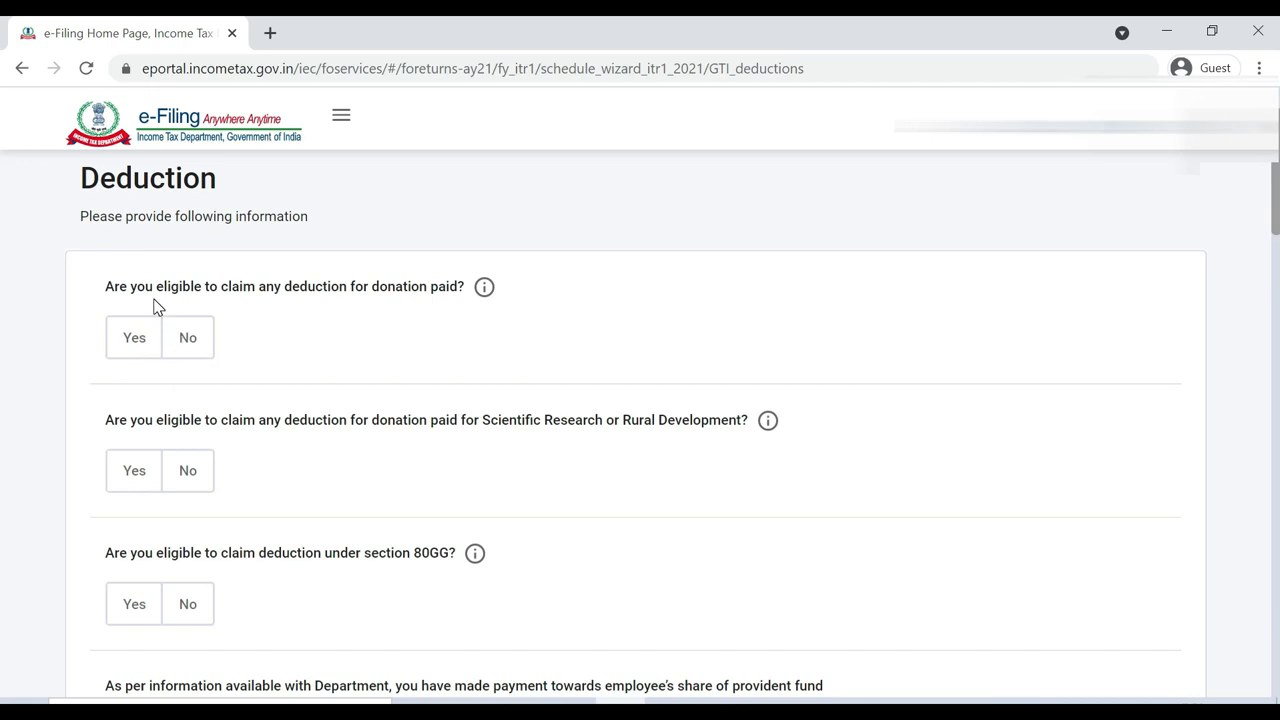
{"action": "left_click", "coordinate": [187, 339]}
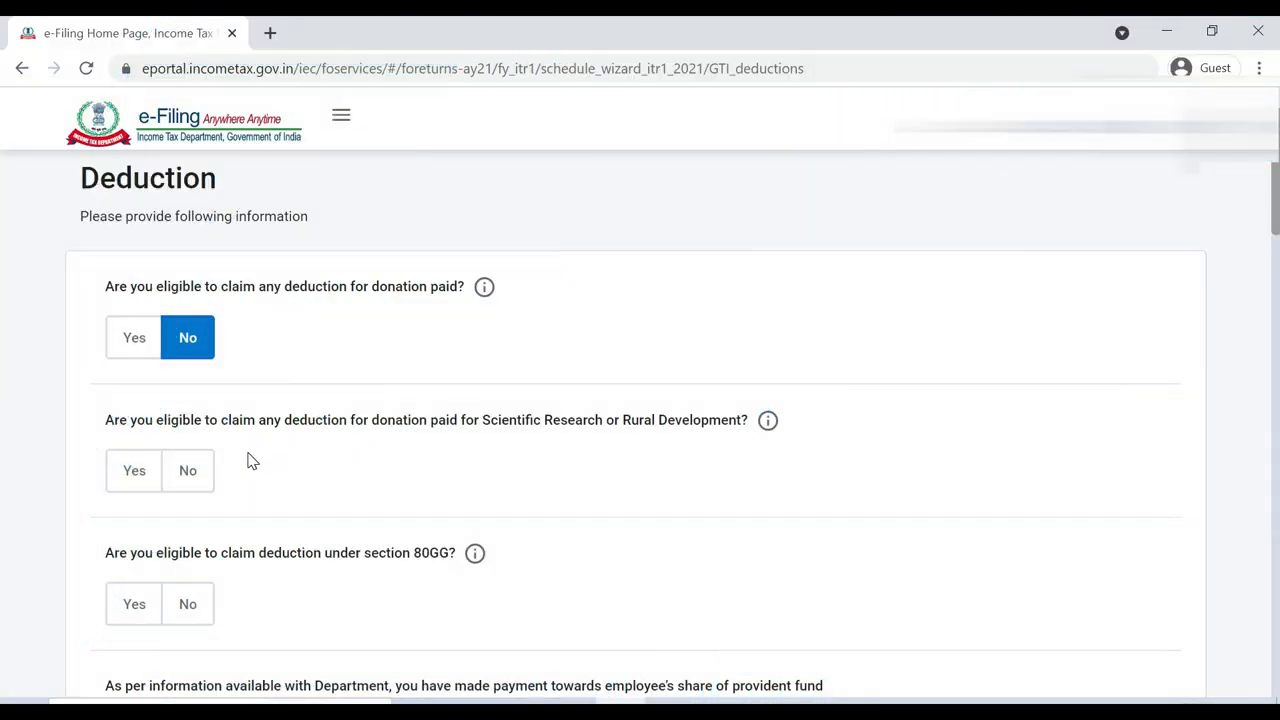
{"action": "left_click", "coordinate": [192, 474]}
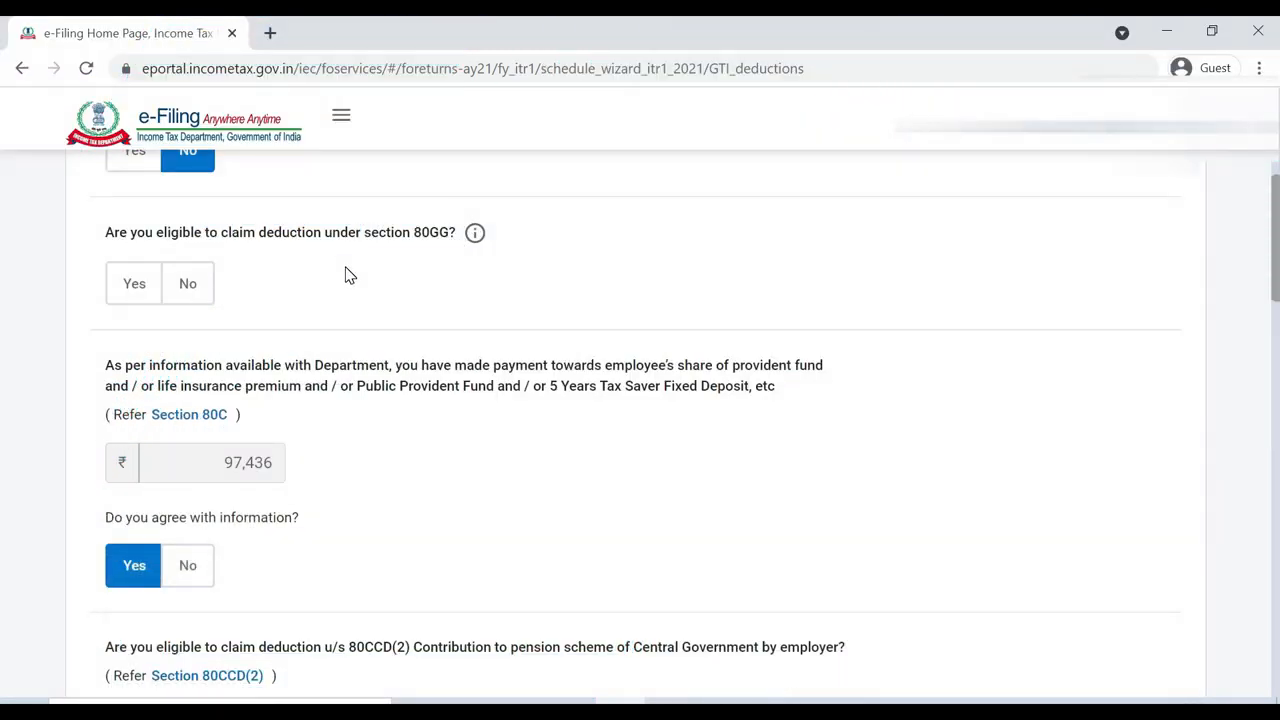
{"action": "left_click", "coordinate": [199, 293]}
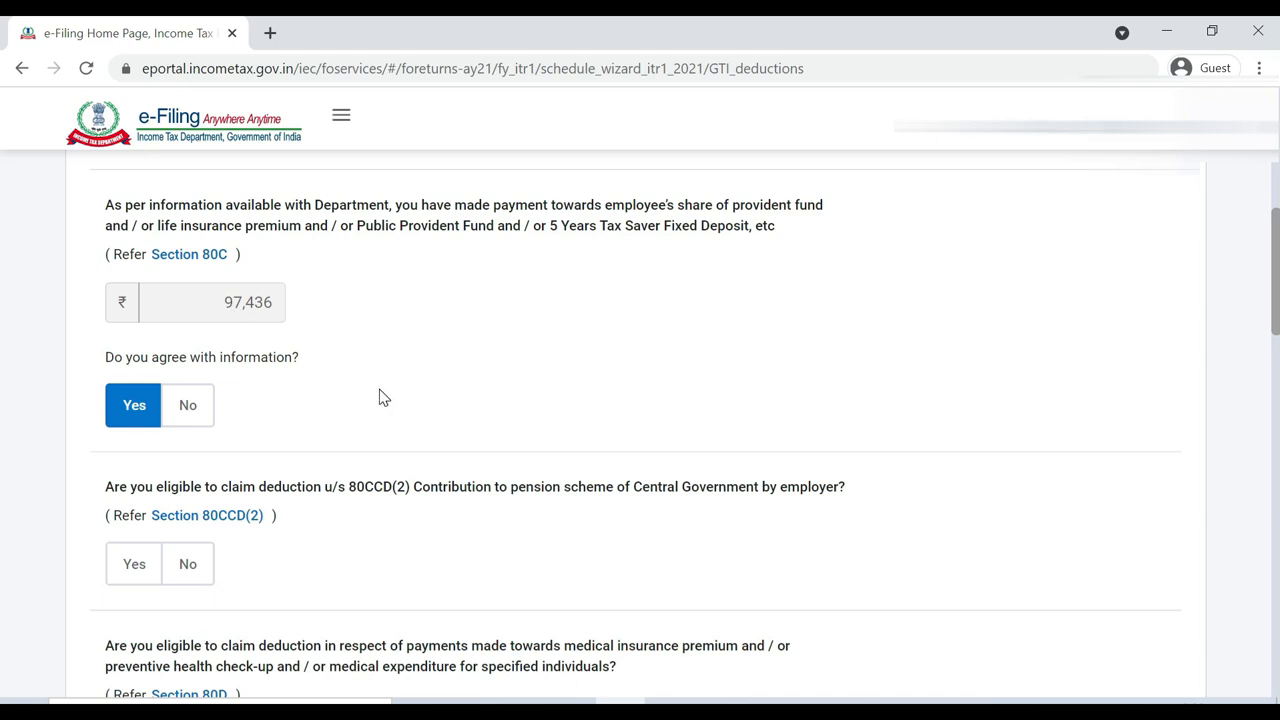
Answer No for 80CCD(2), Yes for 80D health insurance, and No for 80E education loan
{"action": "scroll", "coordinate": [412, 537], "scroll_direction": "down", "scroll_amount": 3}
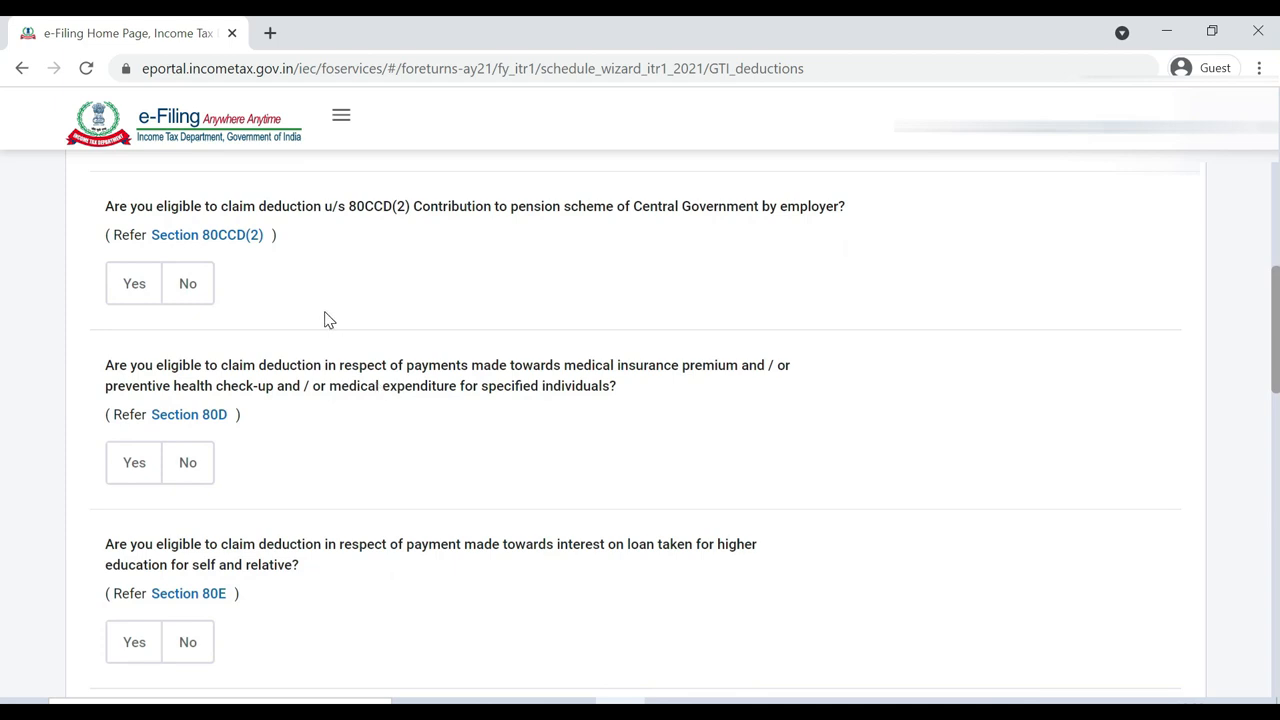
{"action": "left_click", "coordinate": [204, 286]}
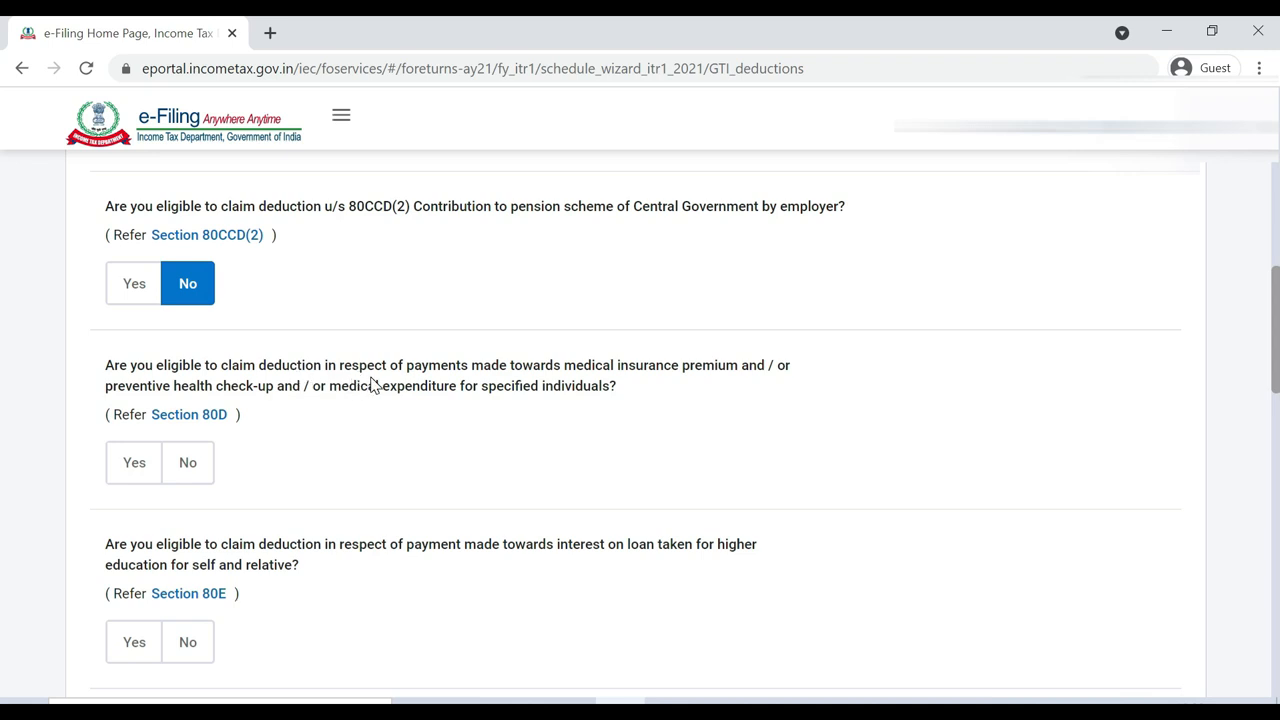
{"action": "left_click", "coordinate": [134, 475]}
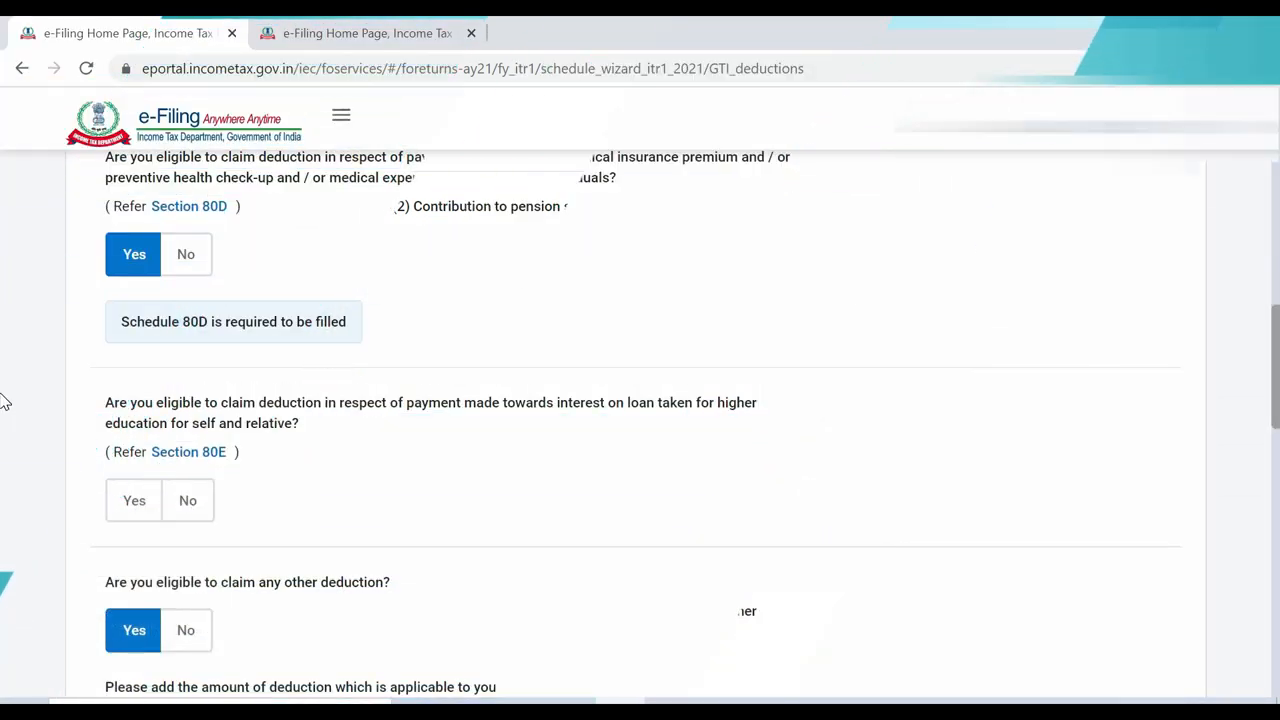
{"action": "scroll", "coordinate": [5, 400], "scroll_direction": "up", "scroll_amount": 1}
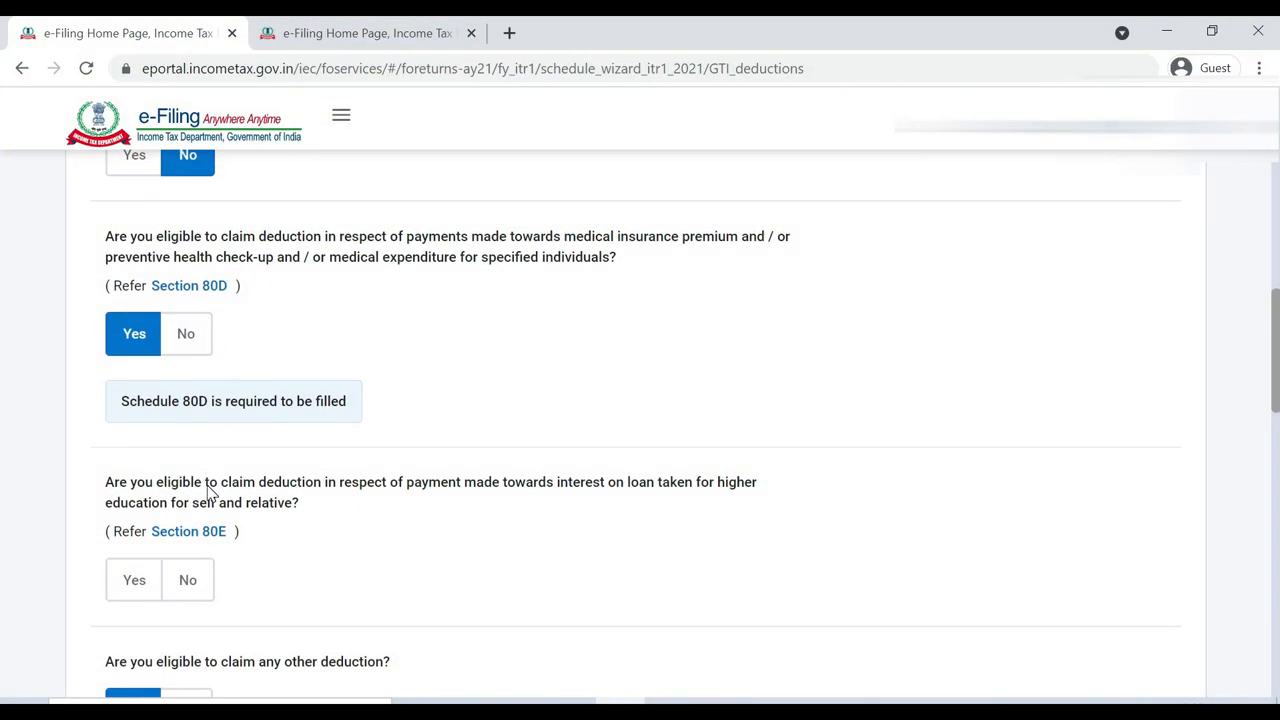
{"action": "scroll", "coordinate": [207, 492], "scroll_direction": "down", "scroll_amount": 1}
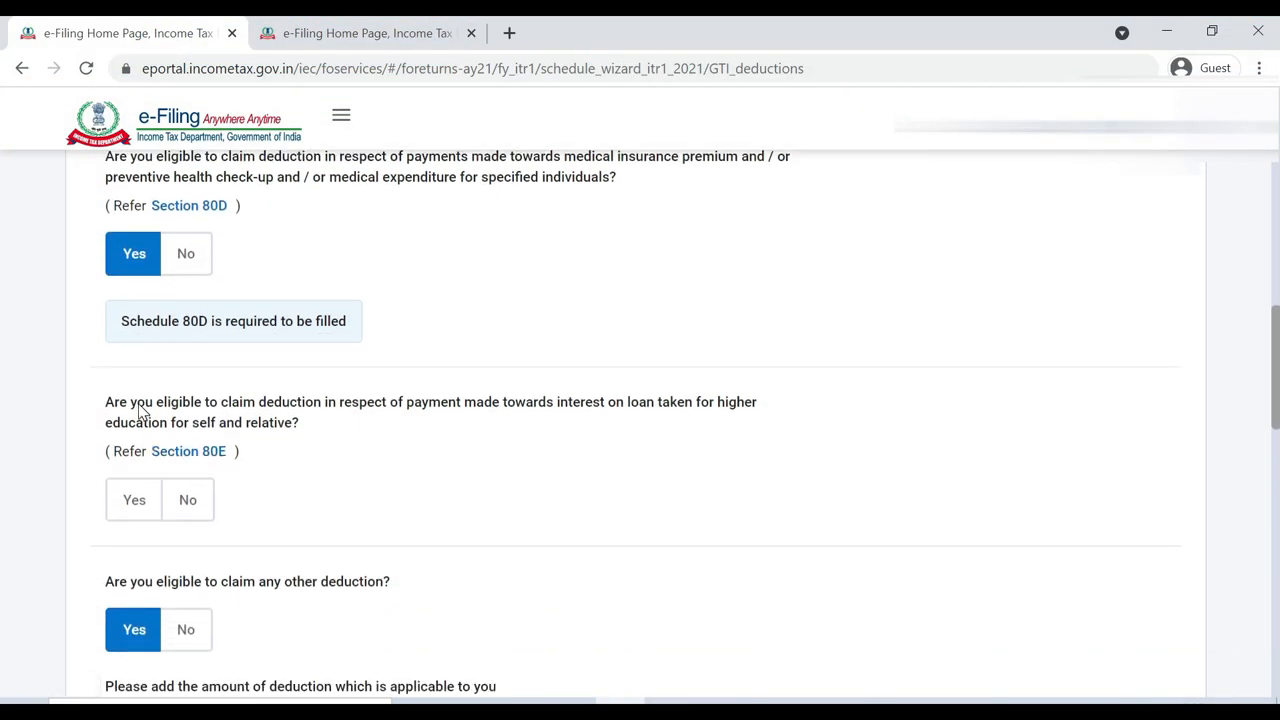
{"action": "left_click_drag", "start_coordinate": [137, 404], "coordinate": [303, 423]}
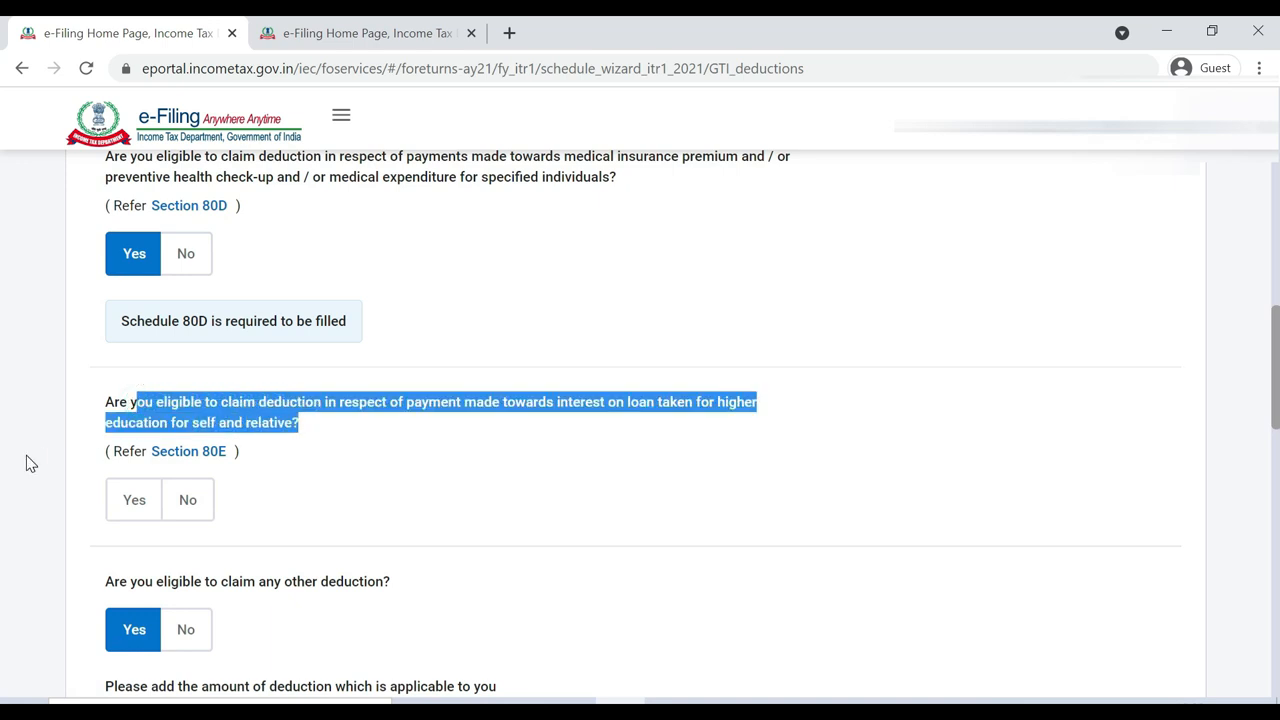
{"action": "left_click", "coordinate": [187, 502]}
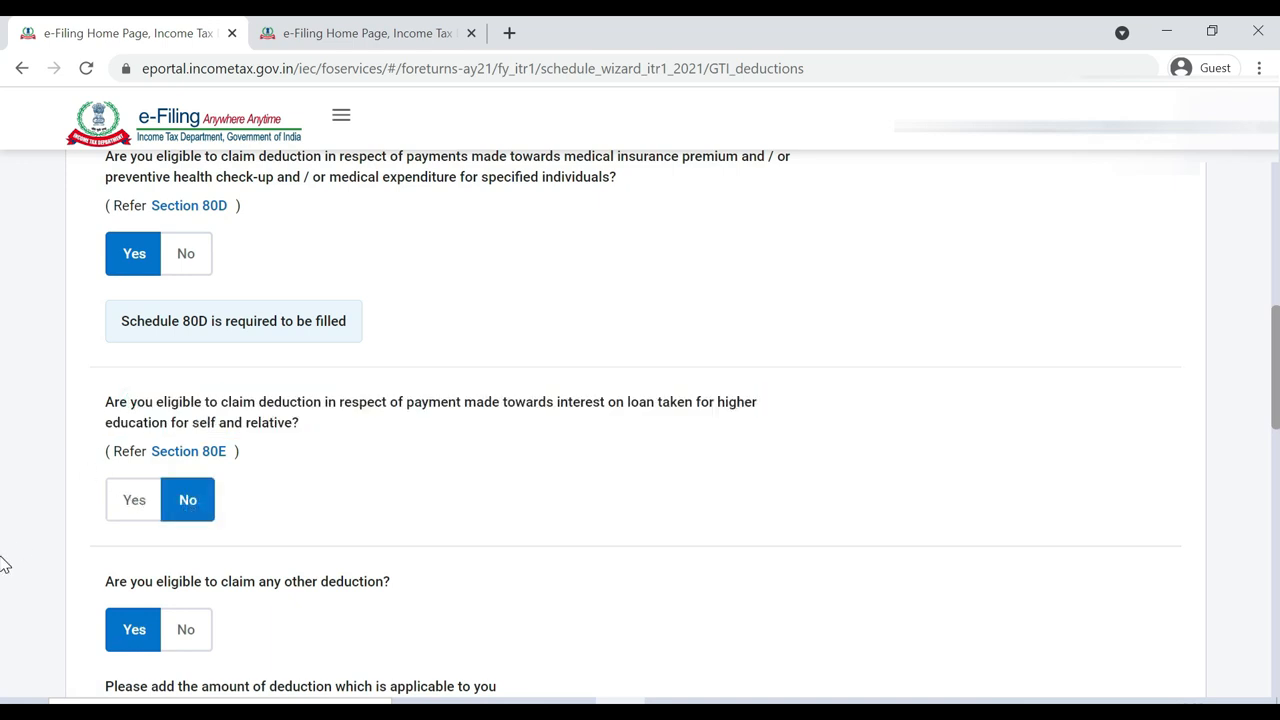
{"action": "scroll", "coordinate": [4, 566], "scroll_direction": "down", "scroll_amount": 1}
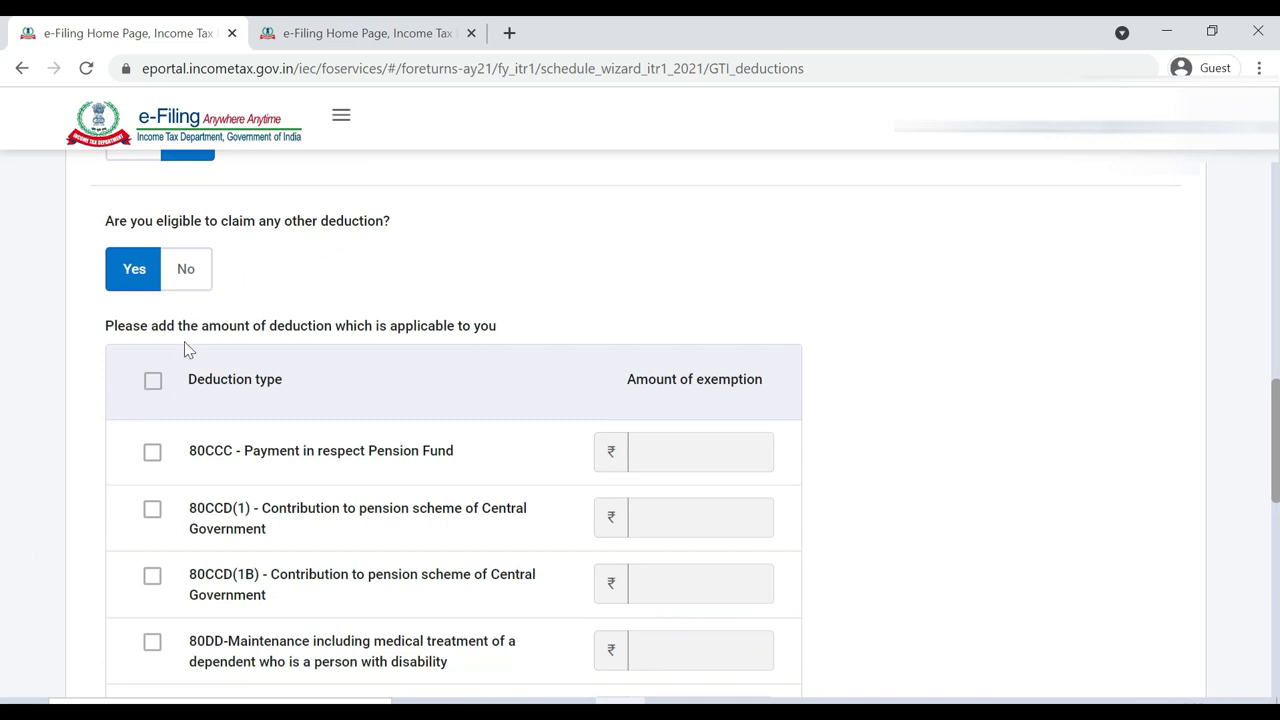
Leave the 80CCD(1) pension contribution deduction unselected
{"action": "left_click", "coordinate": [83, 451]}
{"action": "scroll", "coordinate": [83, 458], "scroll_direction": "down", "scroll_amount": 2}
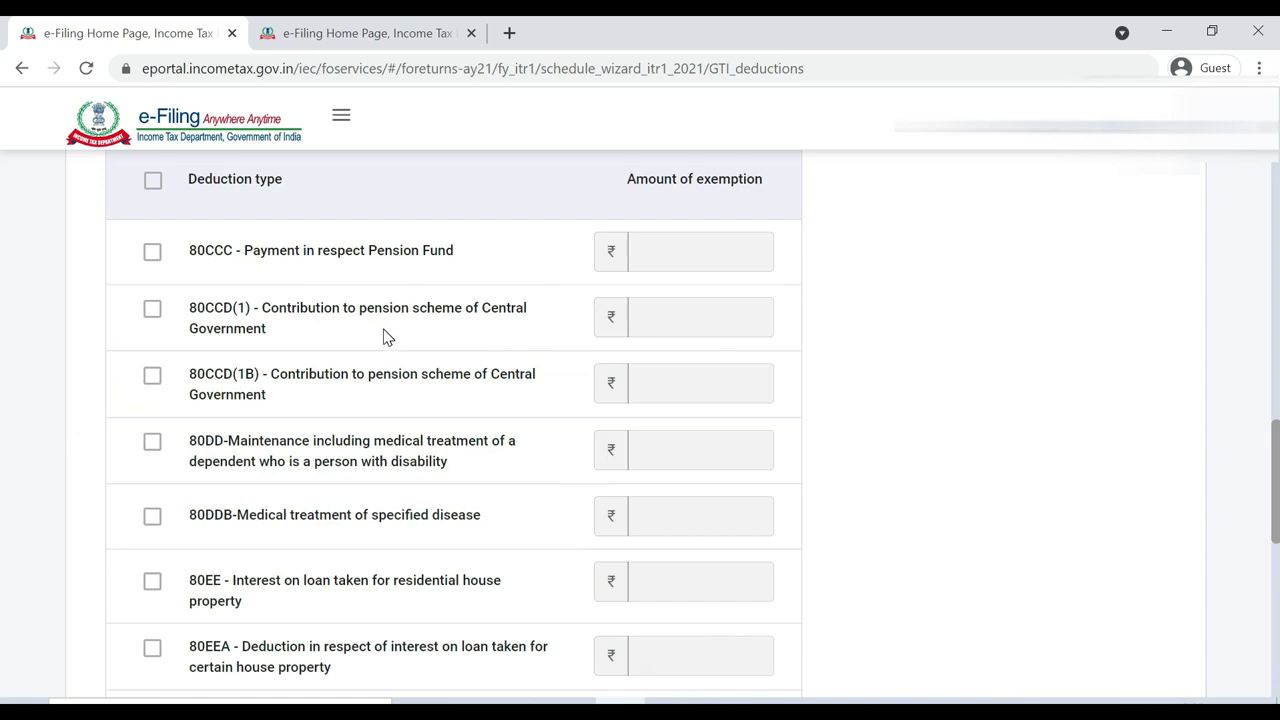
{"action": "left_click", "coordinate": [151, 311]}
{"action": "left_click", "coordinate": [149, 313]}
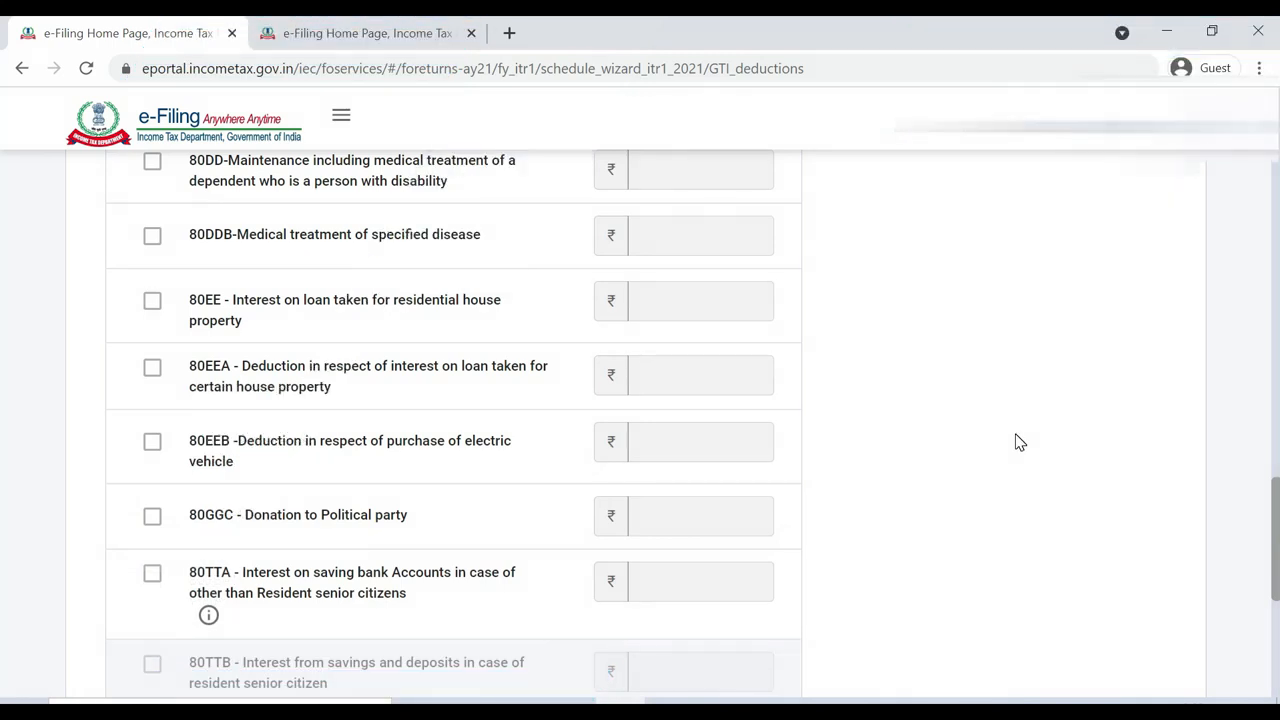
Answer No to claiming any other deduction and continue to deduction verification
{"action": "scroll", "coordinate": [1015, 441], "scroll_direction": "up", "scroll_amount": 1}
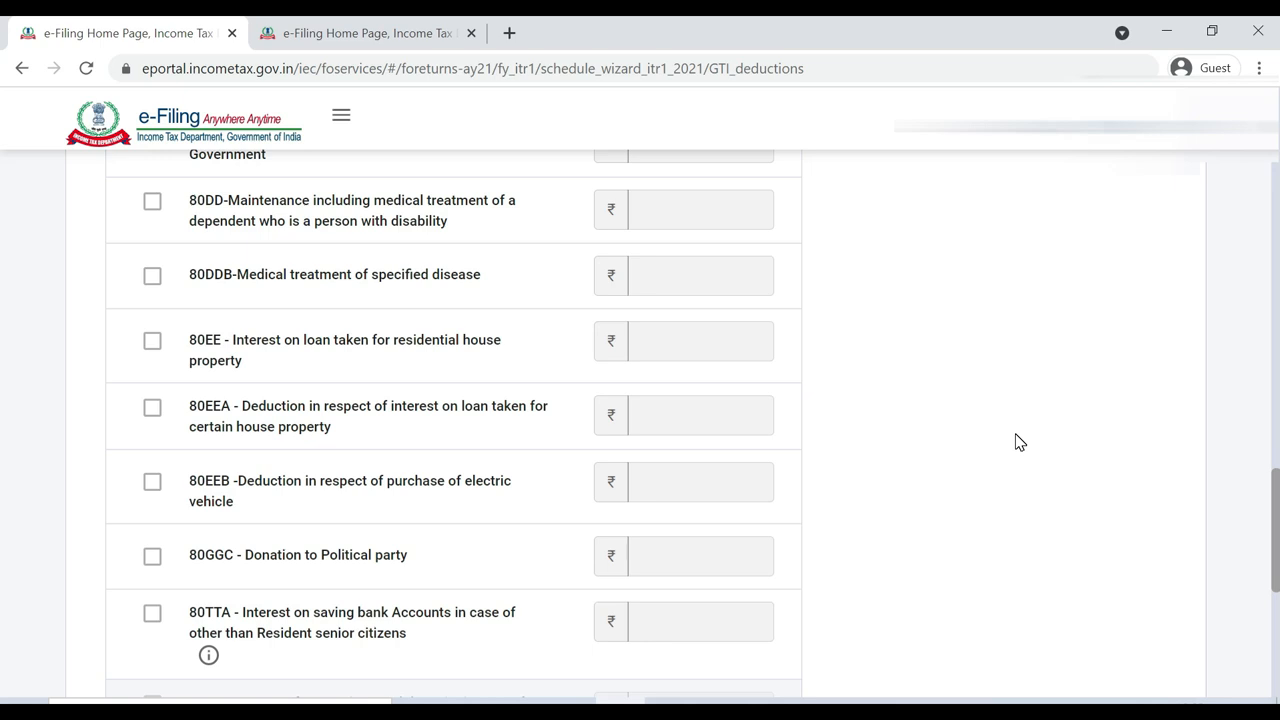
{"action": "scroll", "coordinate": [1019, 441], "scroll_direction": "up", "scroll_amount": 3}
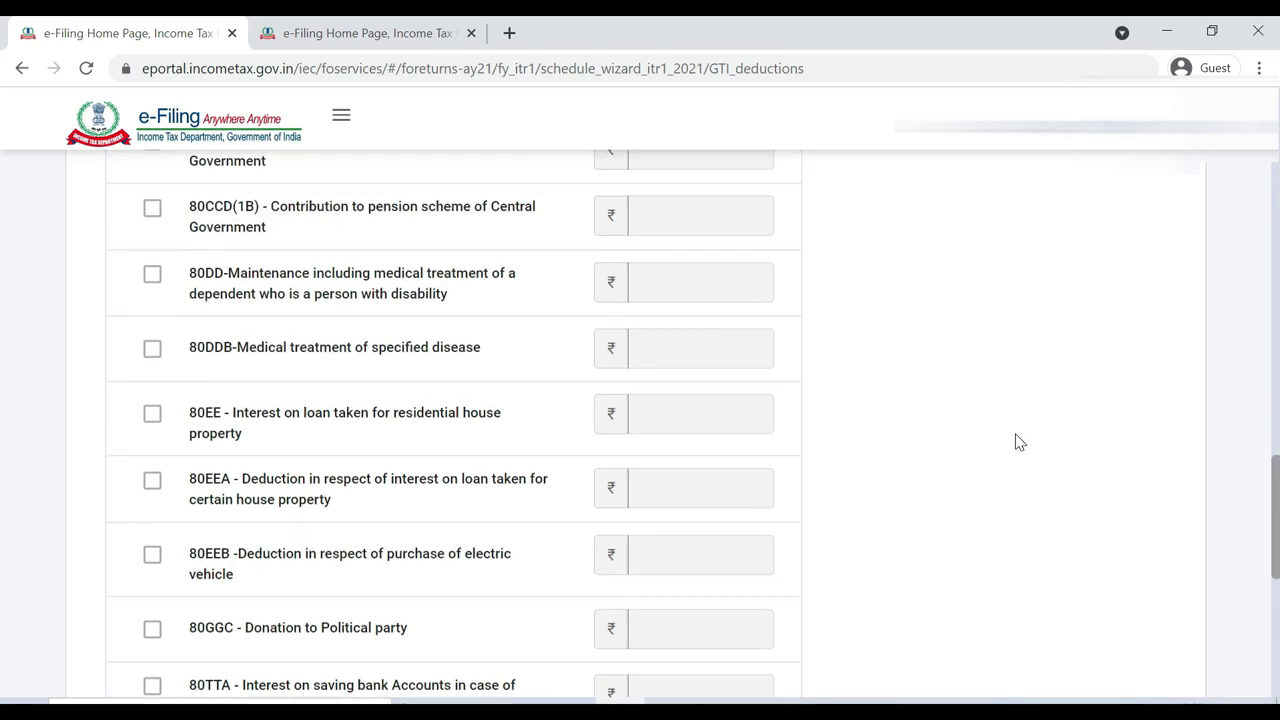
{"action": "scroll", "coordinate": [1019, 441], "scroll_direction": "up", "scroll_amount": 1}
{"action": "scroll", "coordinate": [1019, 441], "scroll_direction": "down", "scroll_amount": 10}
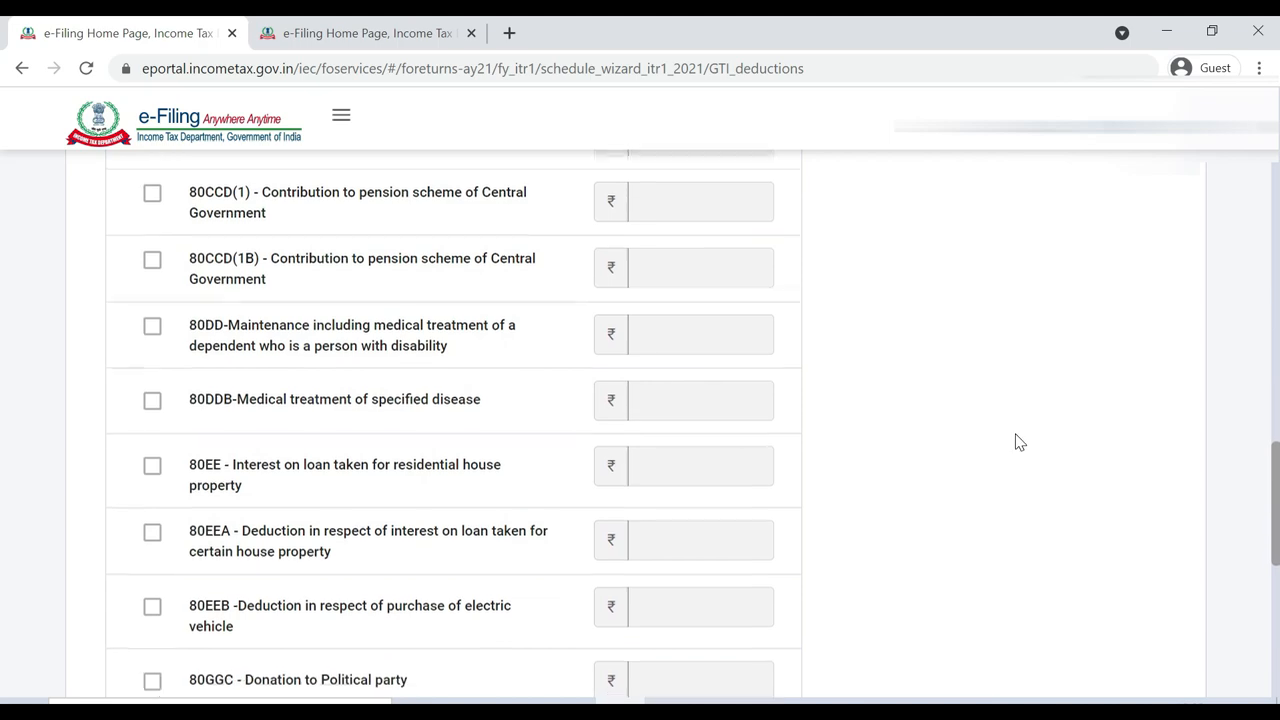
{"action": "scroll", "coordinate": [1019, 441], "scroll_direction": "down", "scroll_amount": 1}
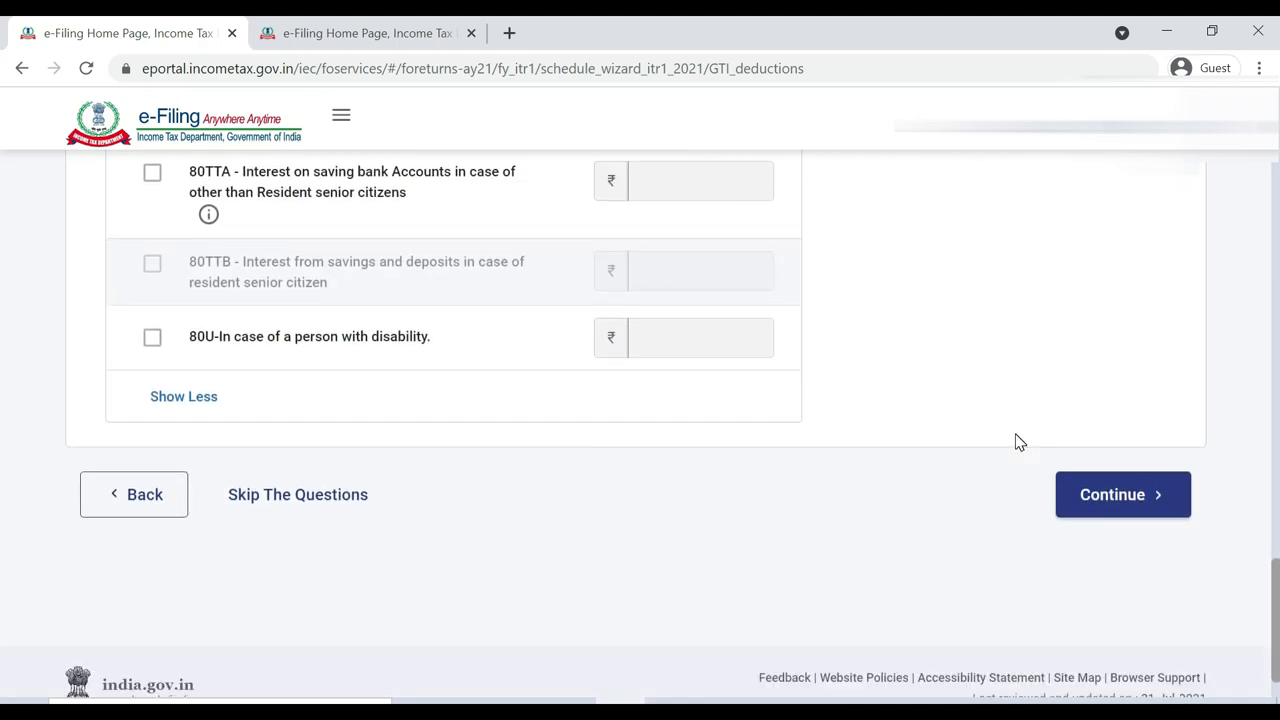
{"action": "scroll", "coordinate": [1019, 441], "scroll_direction": "up", "scroll_amount": 8}
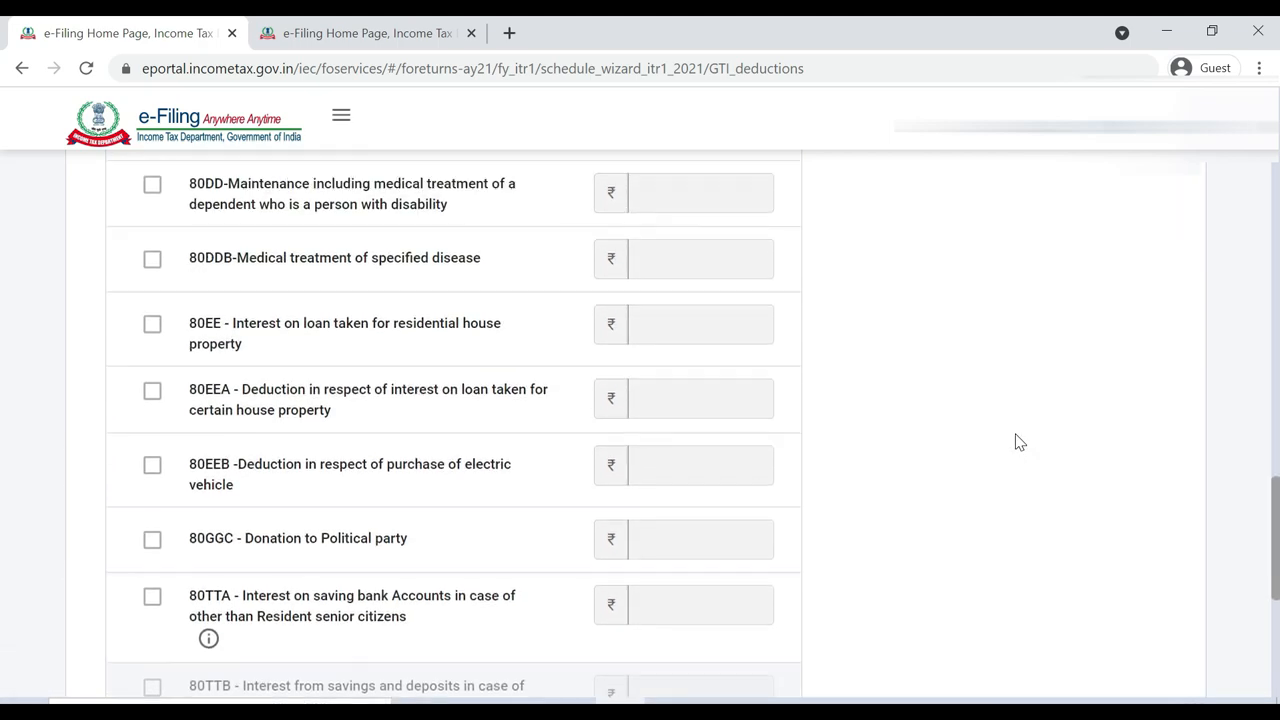
{"action": "scroll", "coordinate": [1019, 441], "scroll_direction": "up", "scroll_amount": 12}
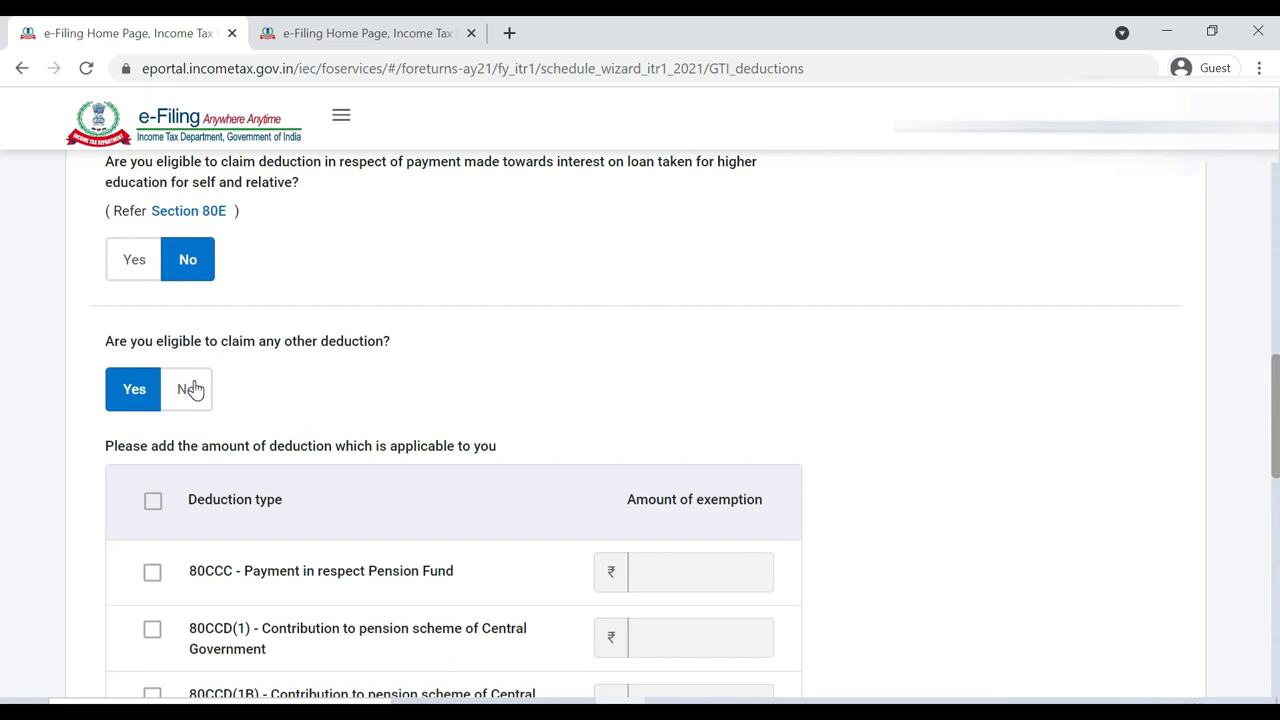
{"action": "left_click", "coordinate": [193, 389]}
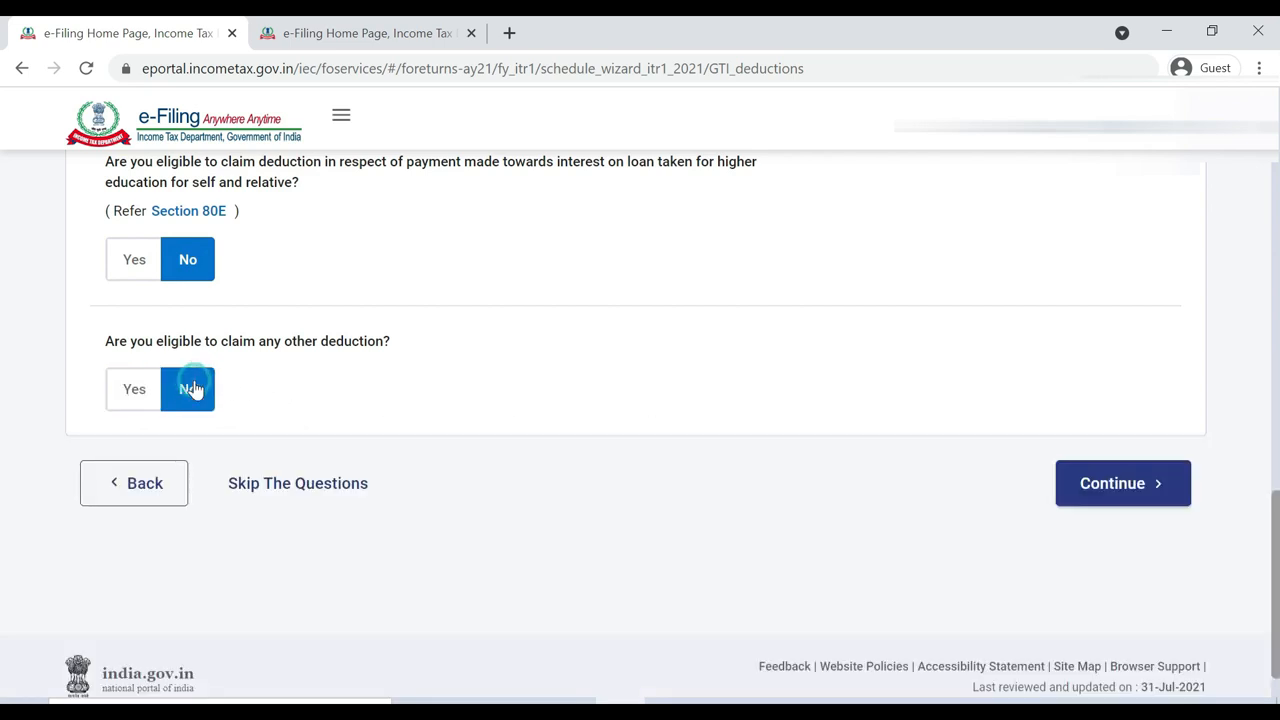
{"action": "left_click", "coordinate": [1145, 483]}
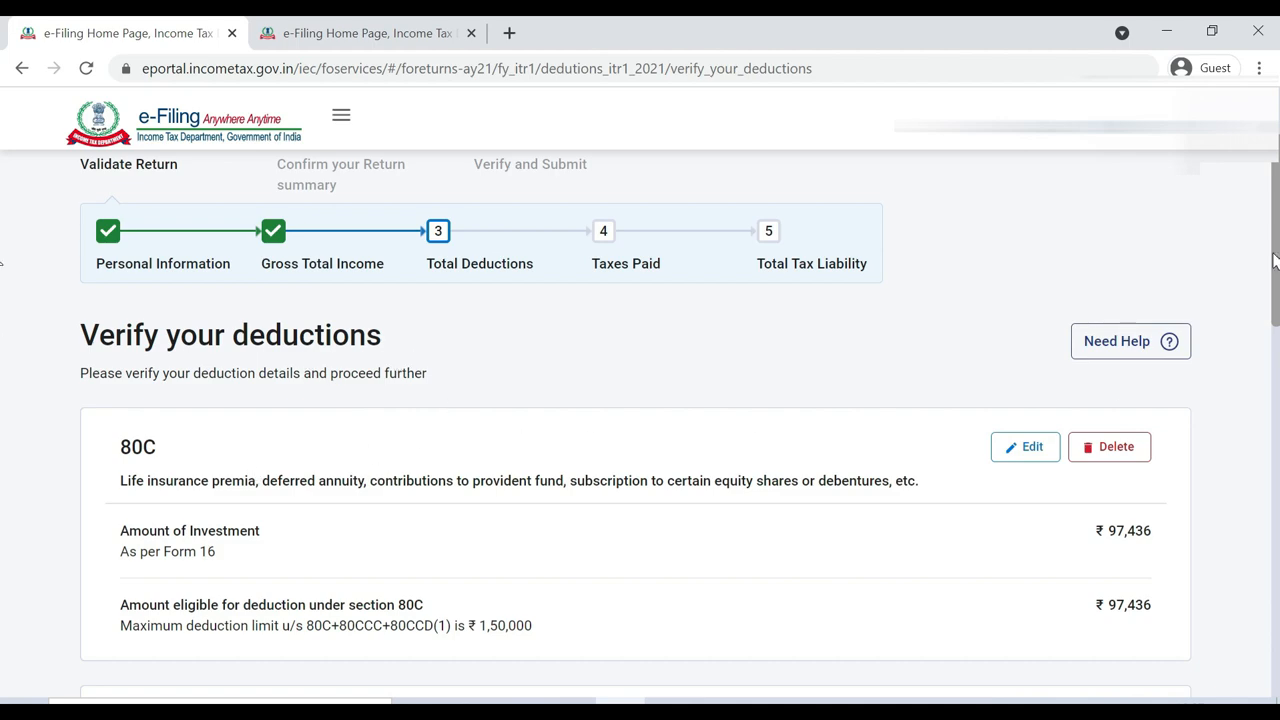
Review the 80C (₹97,436) and 80D (₹16,217) deductions, totalling ₹1,13,653
{"action": "scroll", "coordinate": [1, 263], "scroll_direction": "down", "scroll_amount": 4}
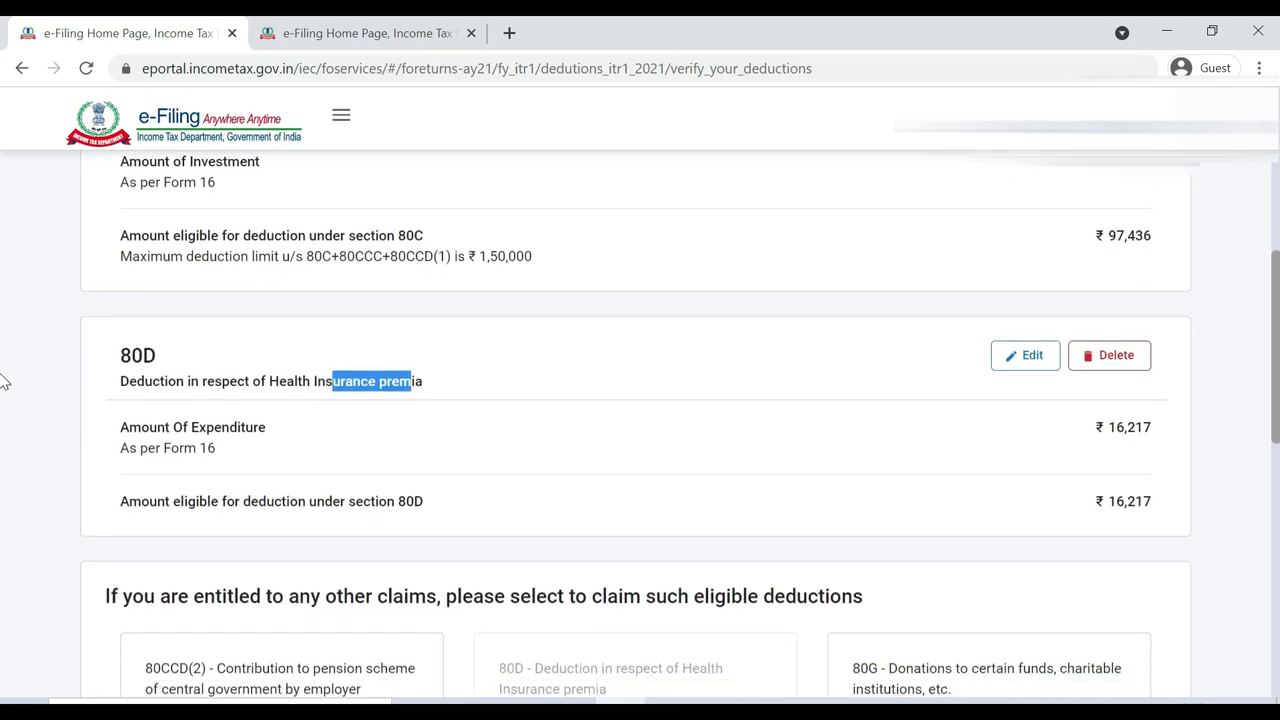
{"action": "scroll", "coordinate": [3, 405], "scroll_direction": "down", "scroll_amount": 1}
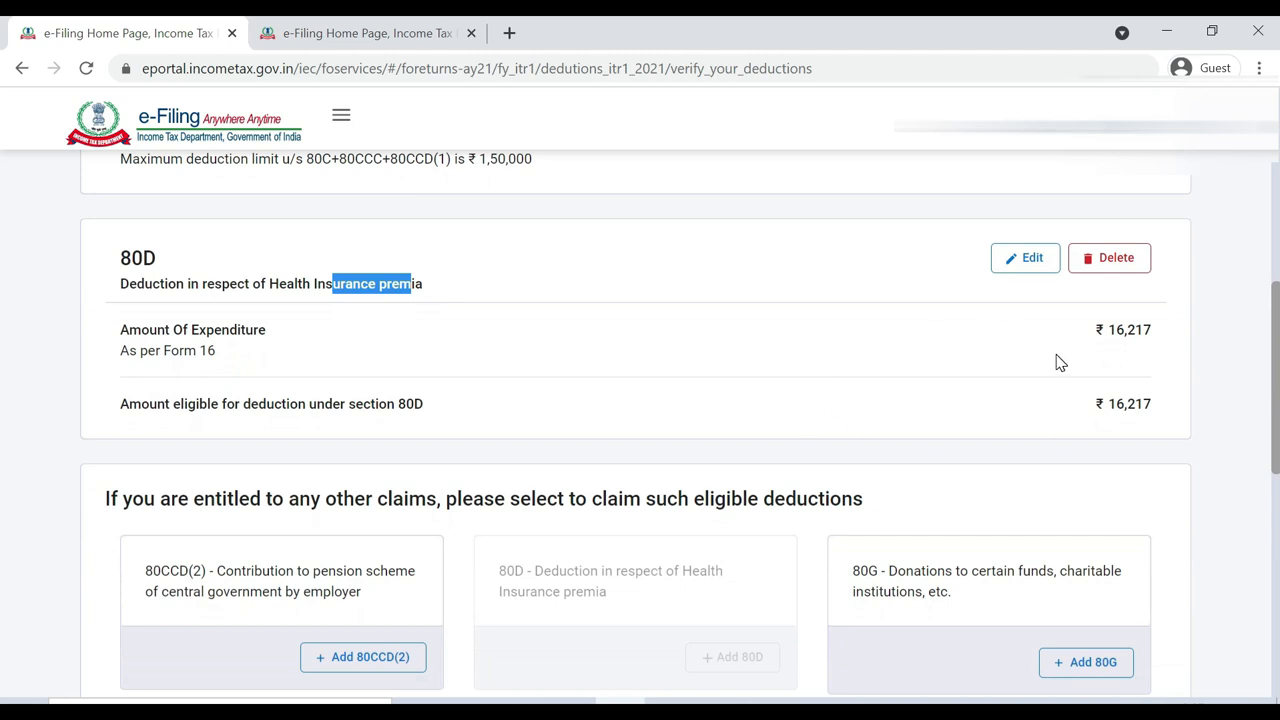
{"action": "left_click", "coordinate": [1222, 370]}
{"action": "scroll", "coordinate": [4, 400], "scroll_direction": "down", "scroll_amount": 1}
{"action": "scroll", "coordinate": [4, 430], "scroll_direction": "down", "scroll_amount": 2}
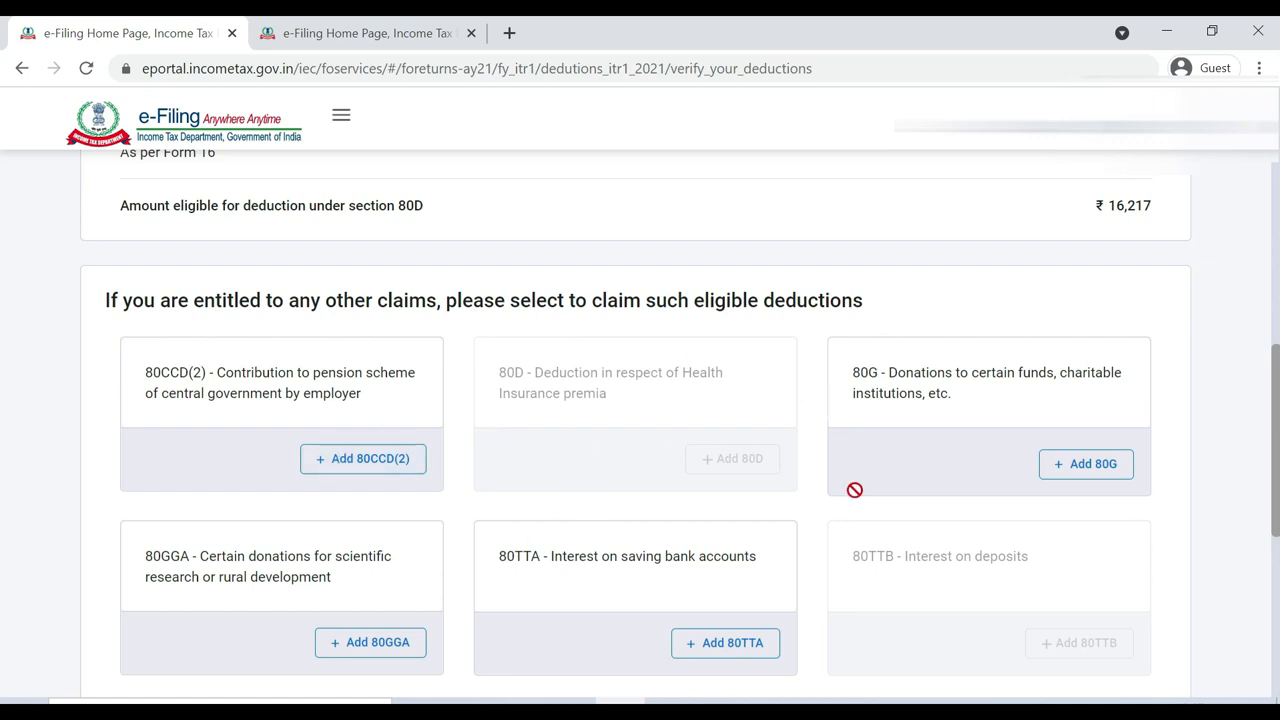
{"action": "scroll", "coordinate": [2, 485], "scroll_direction": "down", "scroll_amount": 5}
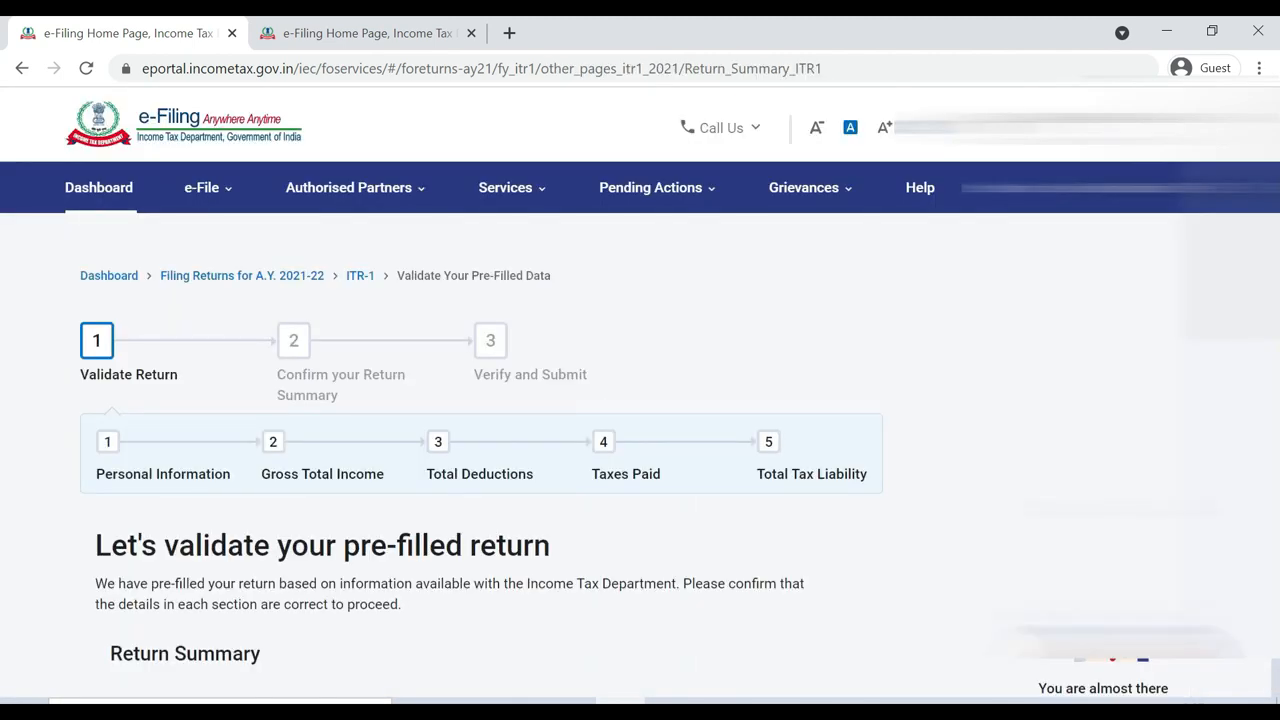
Open the Tax Paid section to verify salary TDS of ₹36,791
{"action": "scroll", "coordinate": [3, 357], "scroll_direction": "down", "scroll_amount": 5}
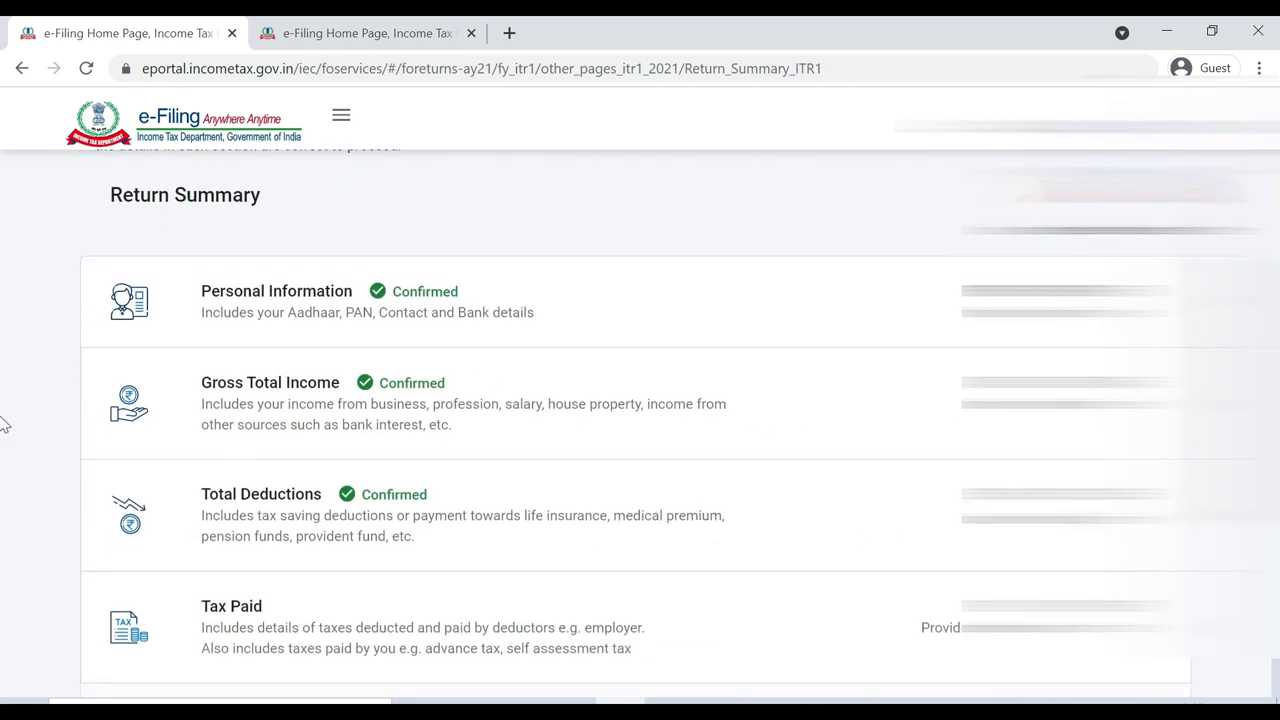
{"action": "scroll", "coordinate": [3, 432], "scroll_direction": "down", "scroll_amount": 2}
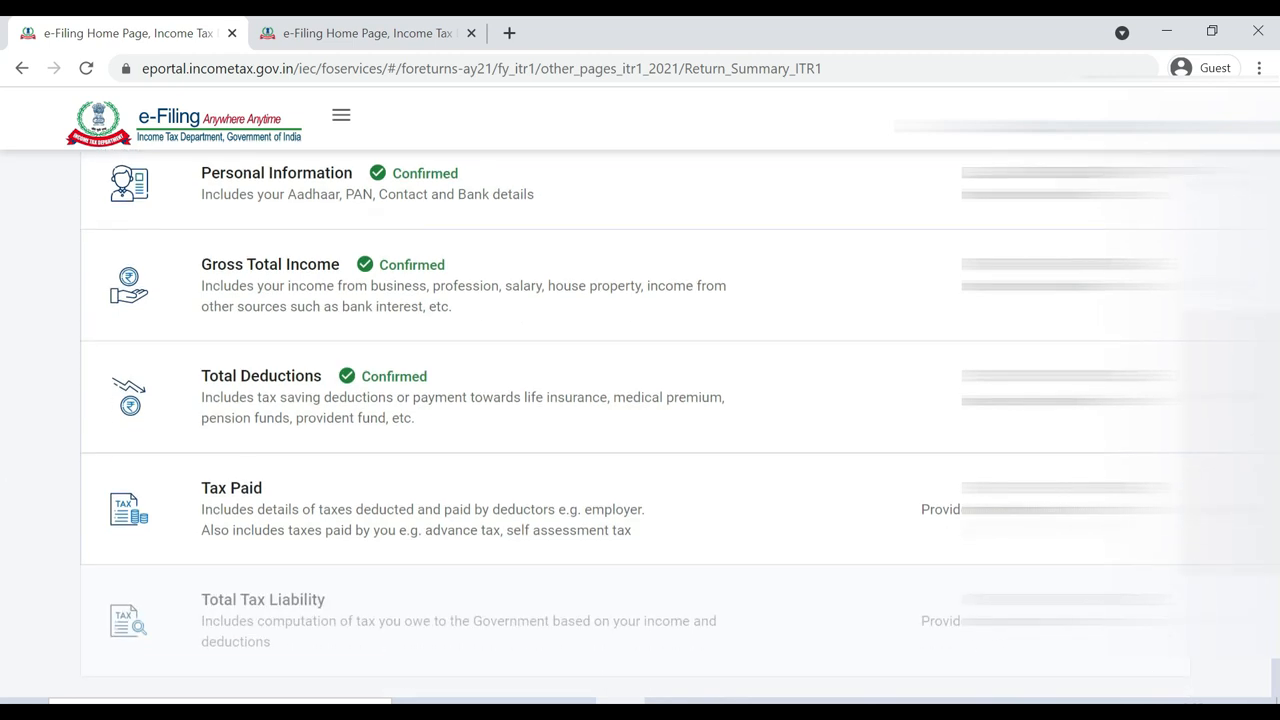
{"action": "left_click", "coordinate": [1040, 510]}
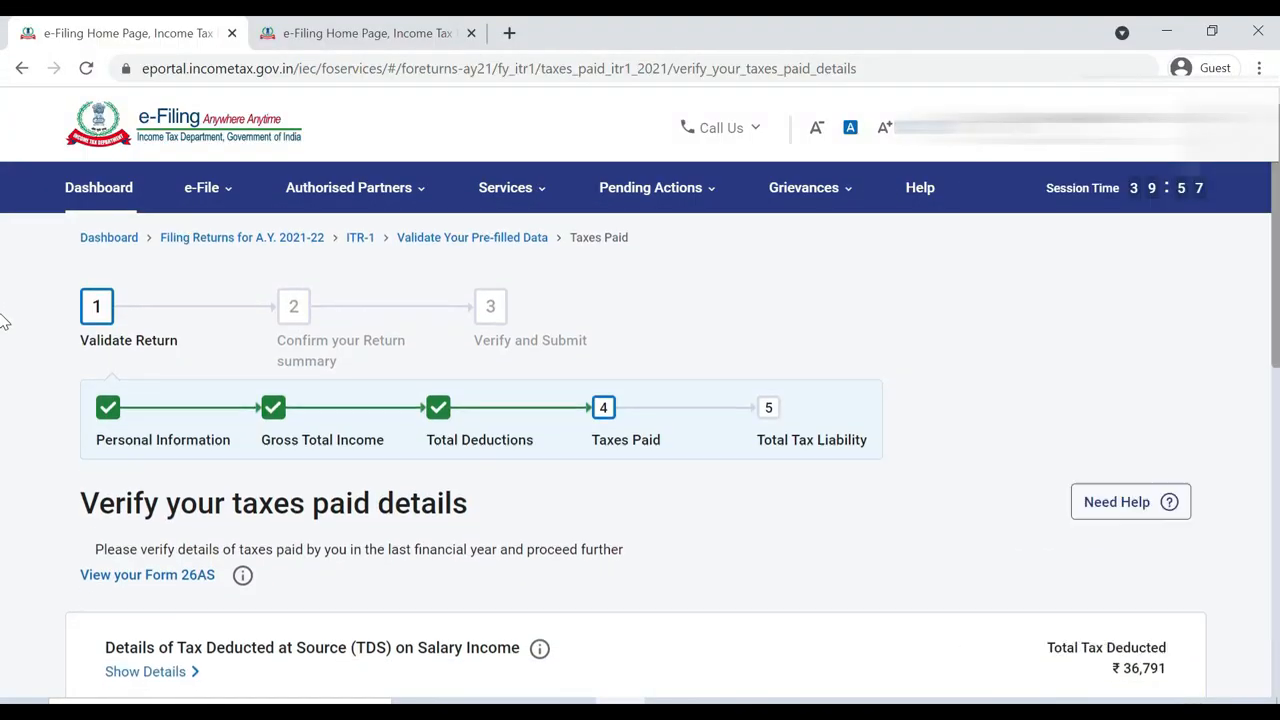
Confirm taxes paid of ₹39,589, then open the Total Tax Liability details
{"action": "scroll", "coordinate": [3, 320], "scroll_direction": "down", "scroll_amount": 2}
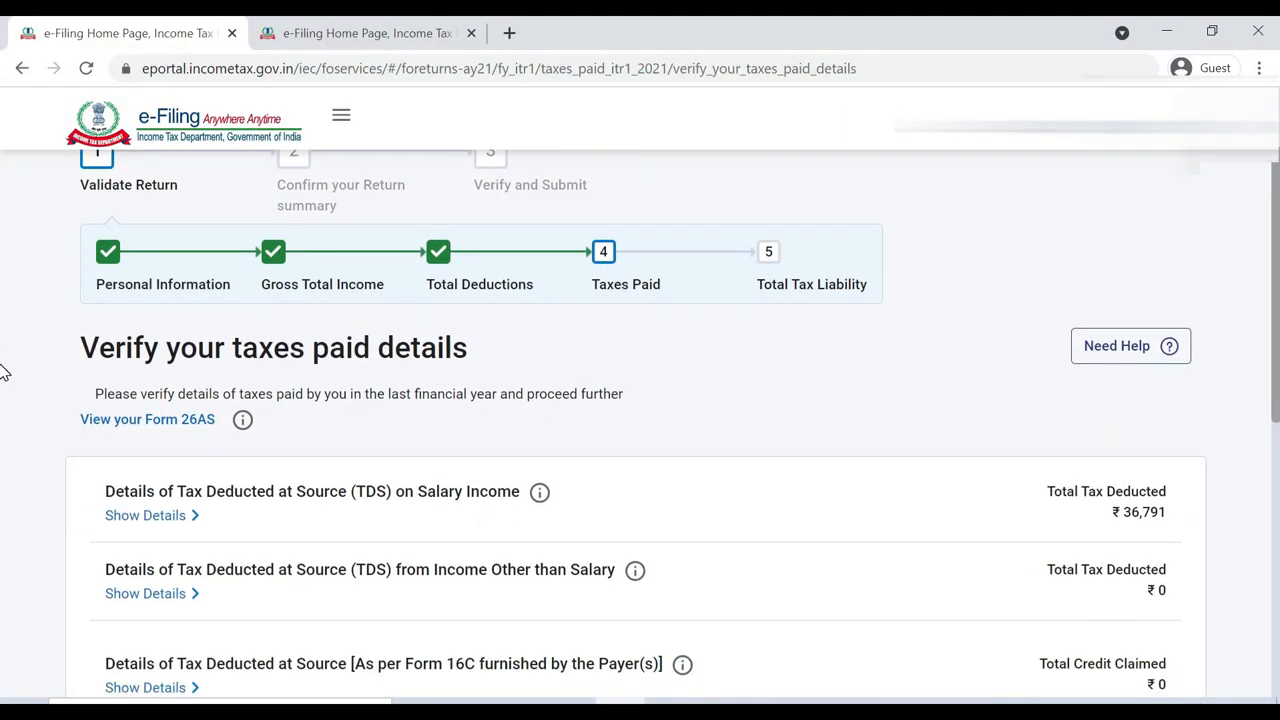
{"action": "scroll", "coordinate": [3, 373], "scroll_direction": "down", "scroll_amount": 5}
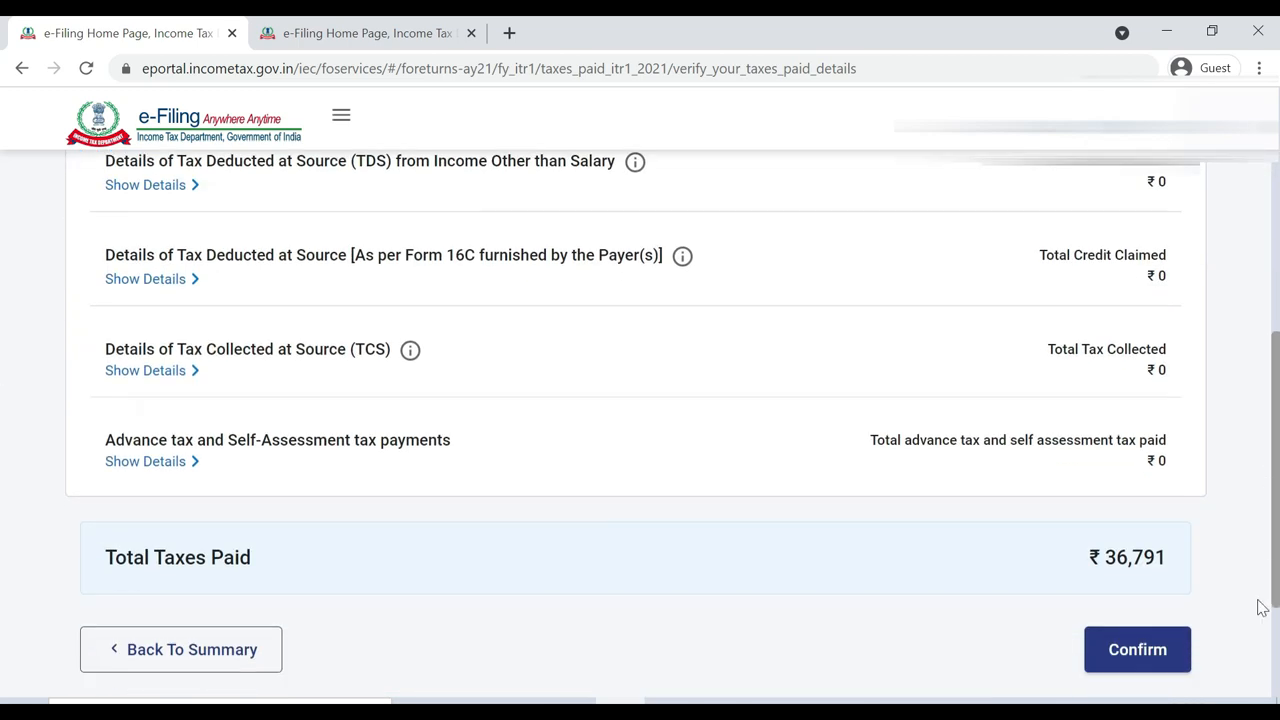
{"action": "scroll", "coordinate": [3, 400], "scroll_direction": "up", "scroll_amount": 4}
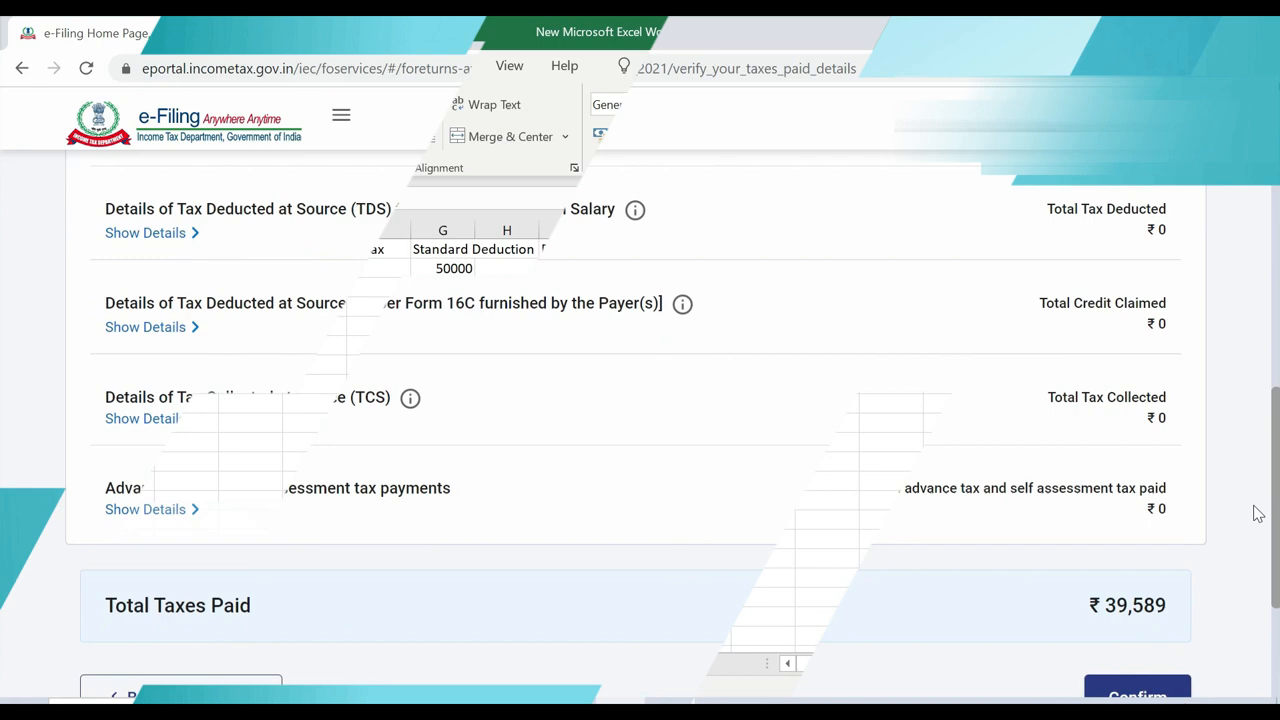
{"action": "scroll", "coordinate": [1252, 535], "scroll_direction": "down", "scroll_amount": 2}
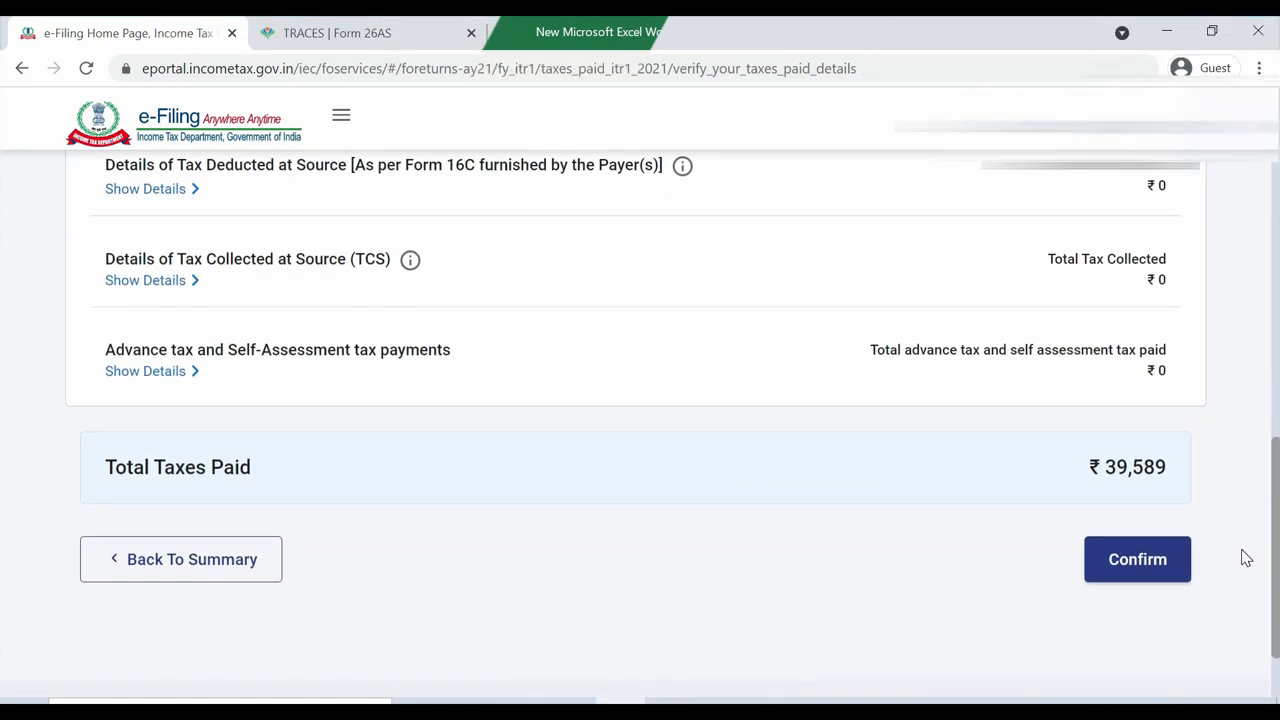
{"action": "left_click", "coordinate": [1128, 562]}
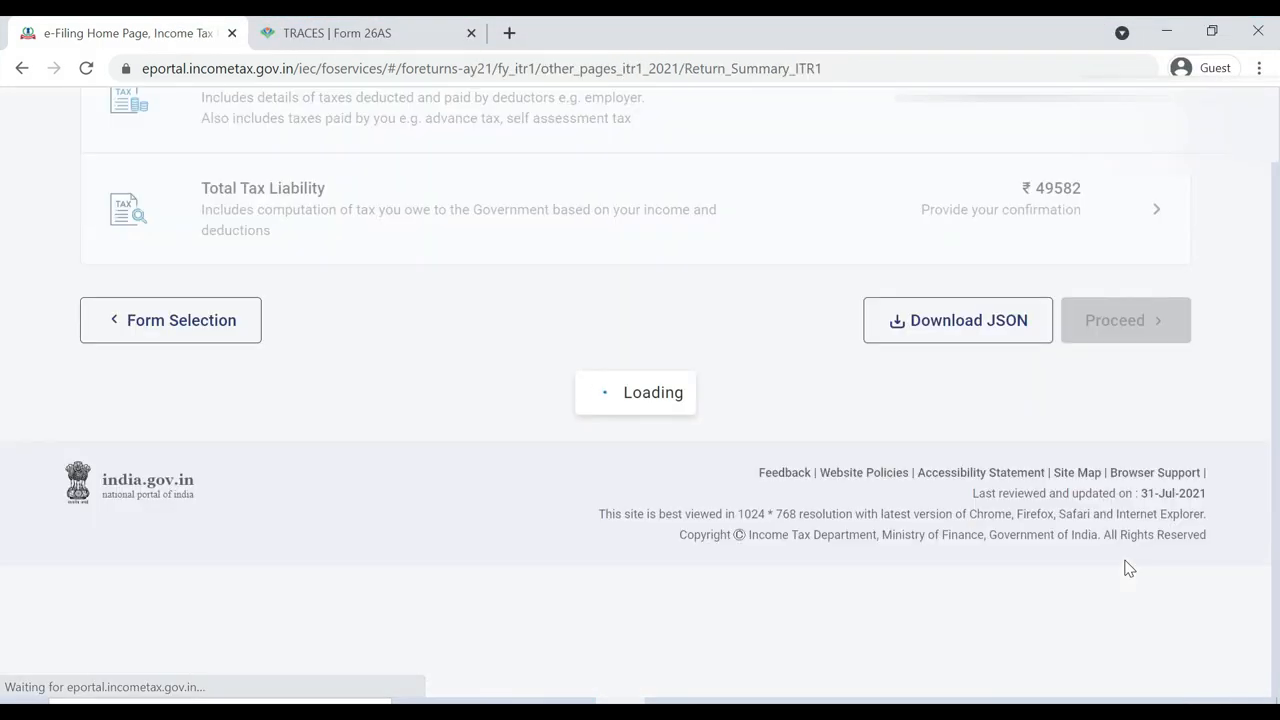
{"action": "scroll", "coordinate": [6, 360], "scroll_direction": "down", "scroll_amount": 7}
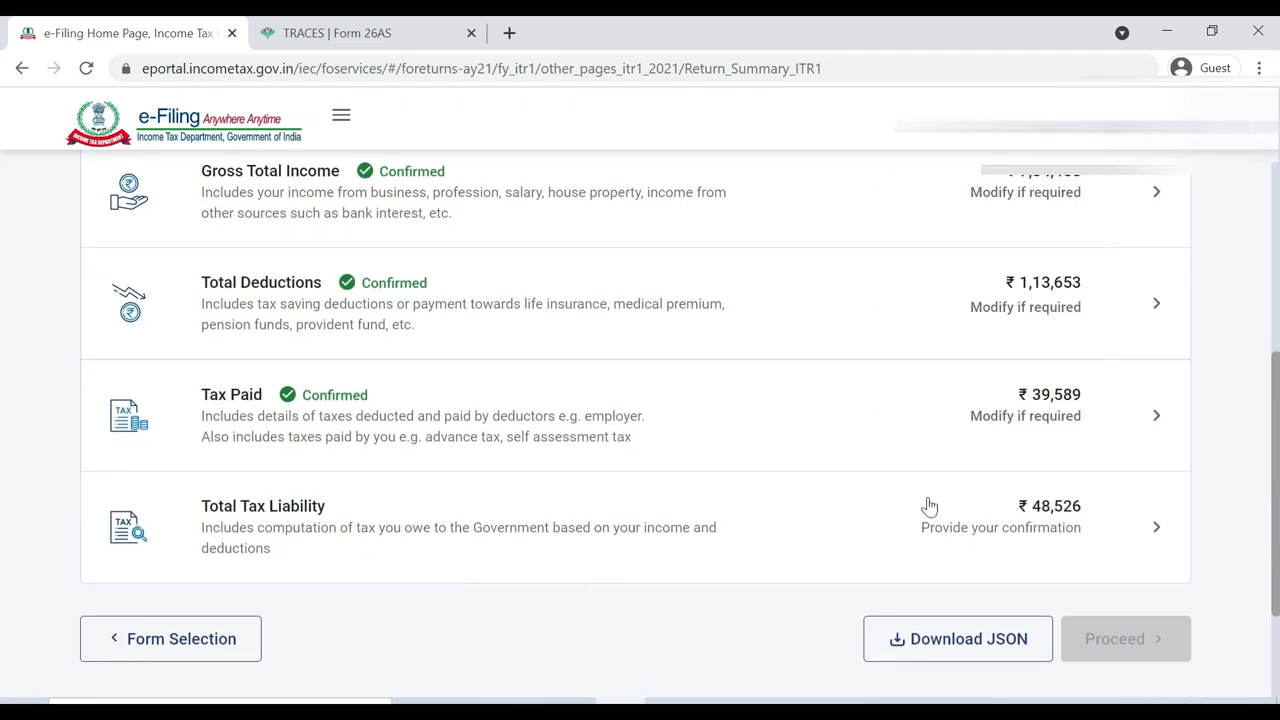
{"action": "left_click", "coordinate": [1087, 529]}
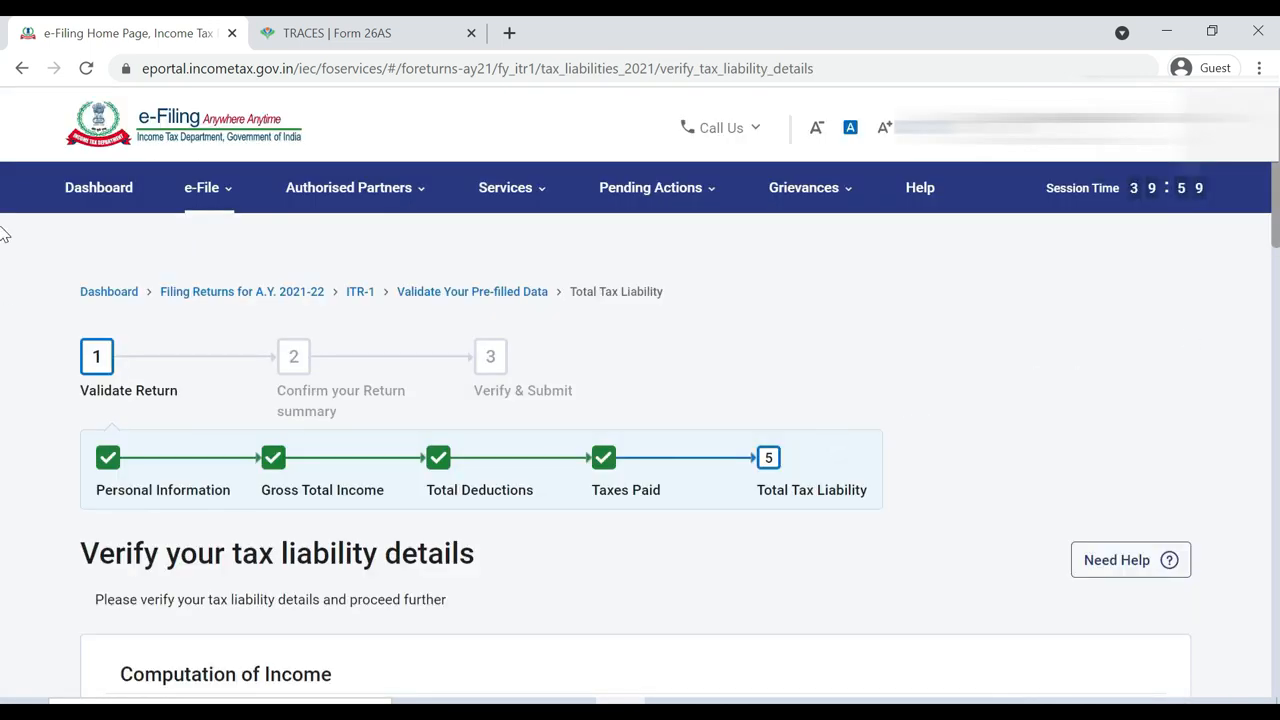
Review the tax computation, expand Total Tax, Fee and Interest, and confirm the ₹48,526 liability
{"action": "scroll", "coordinate": [3, 215], "scroll_direction": "down", "scroll_amount": 3}
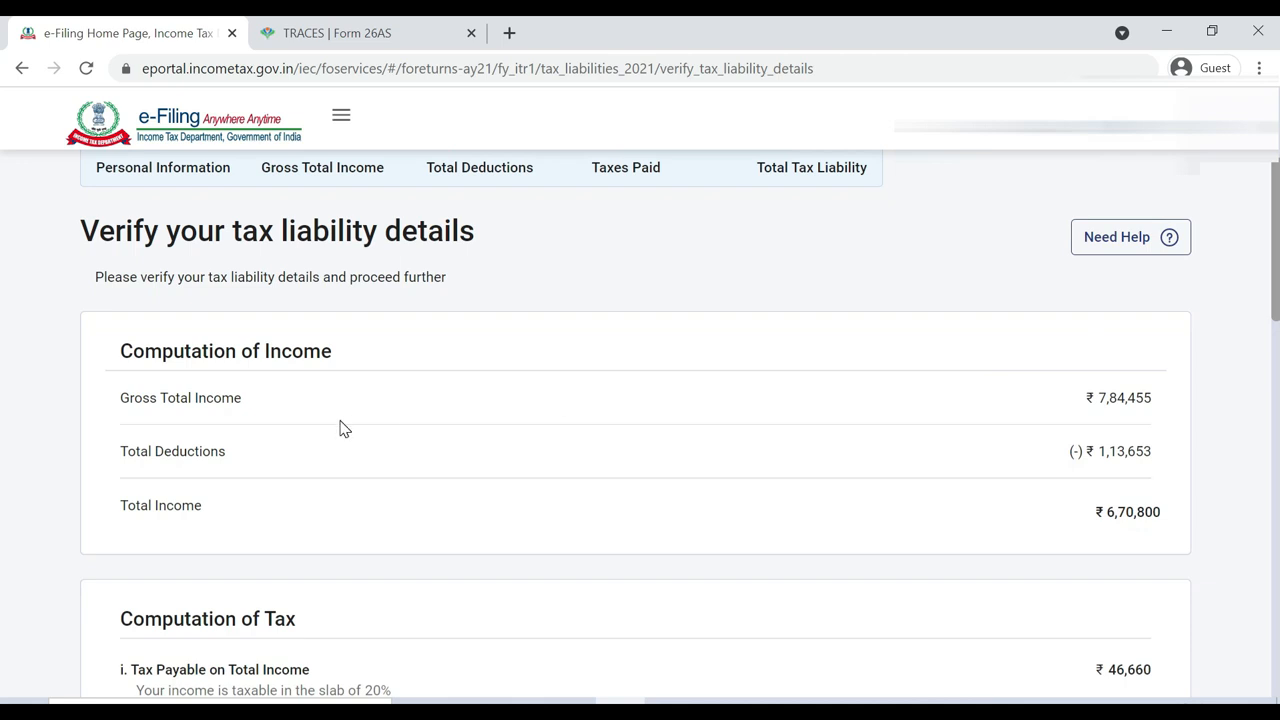
{"action": "triple_click", "coordinate": [162, 412]}
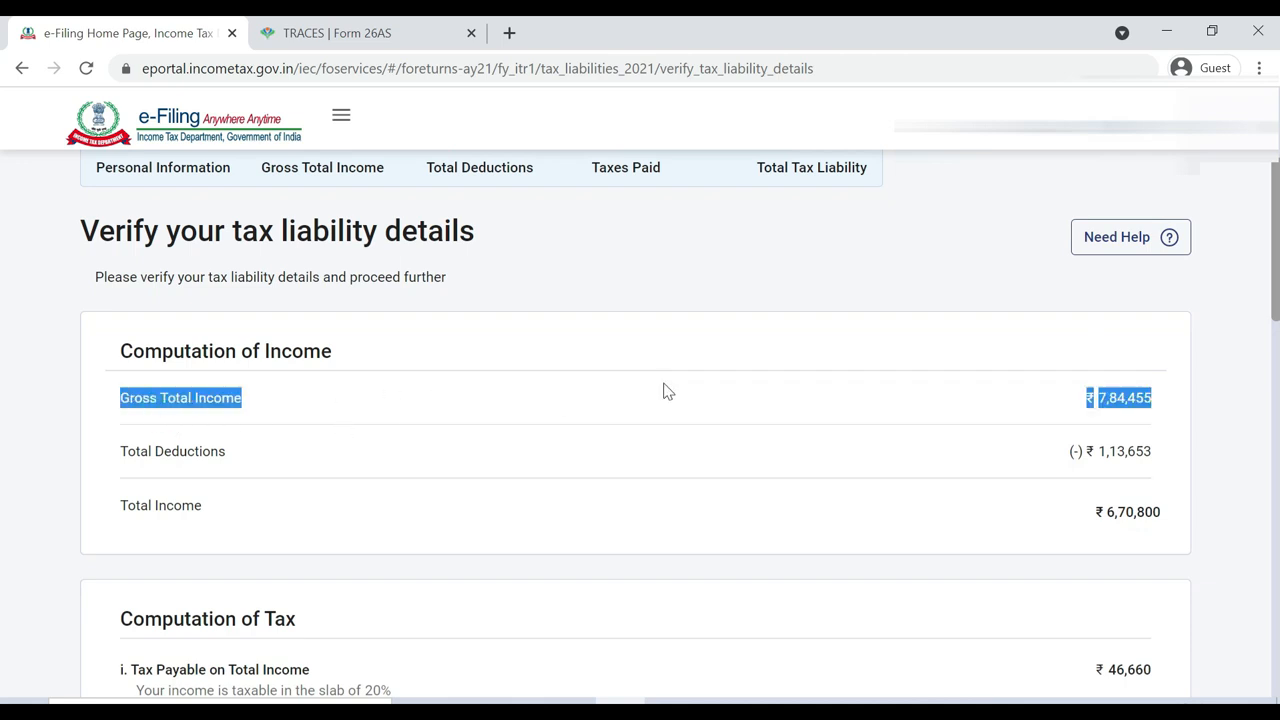
{"action": "left_click", "coordinate": [1100, 408]}
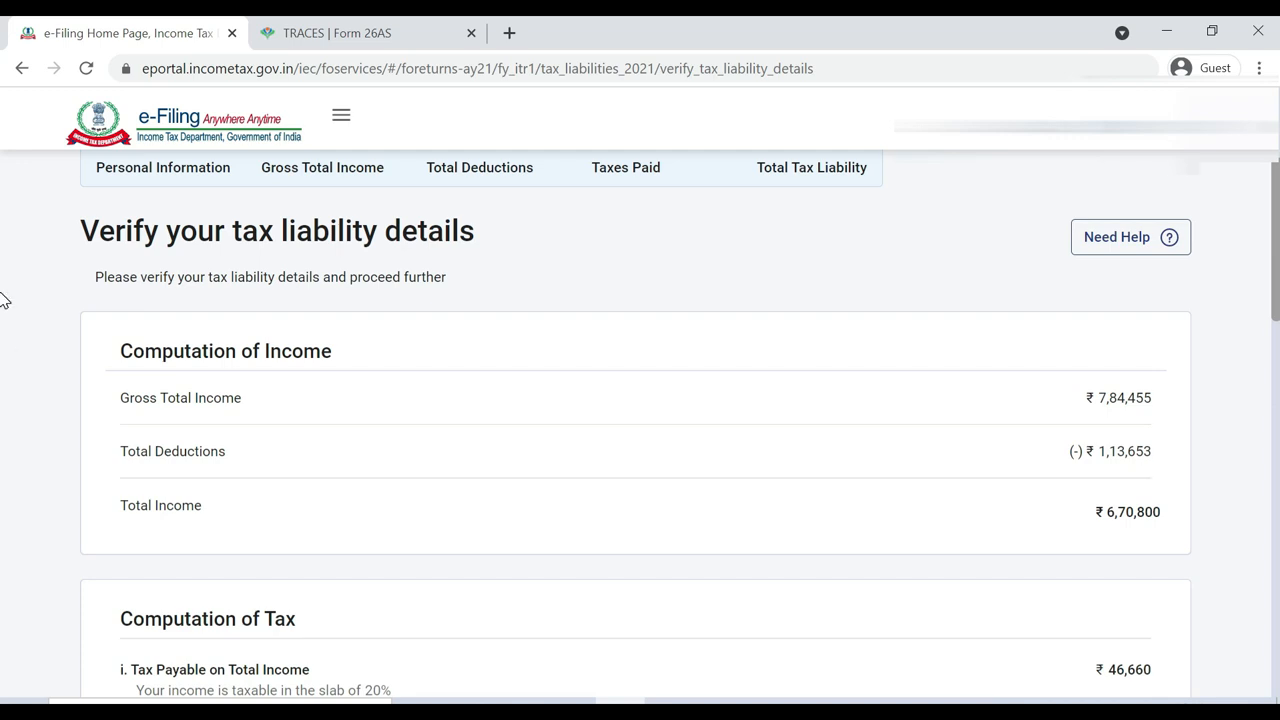
{"action": "scroll", "coordinate": [3, 330], "scroll_direction": "down", "scroll_amount": 2}
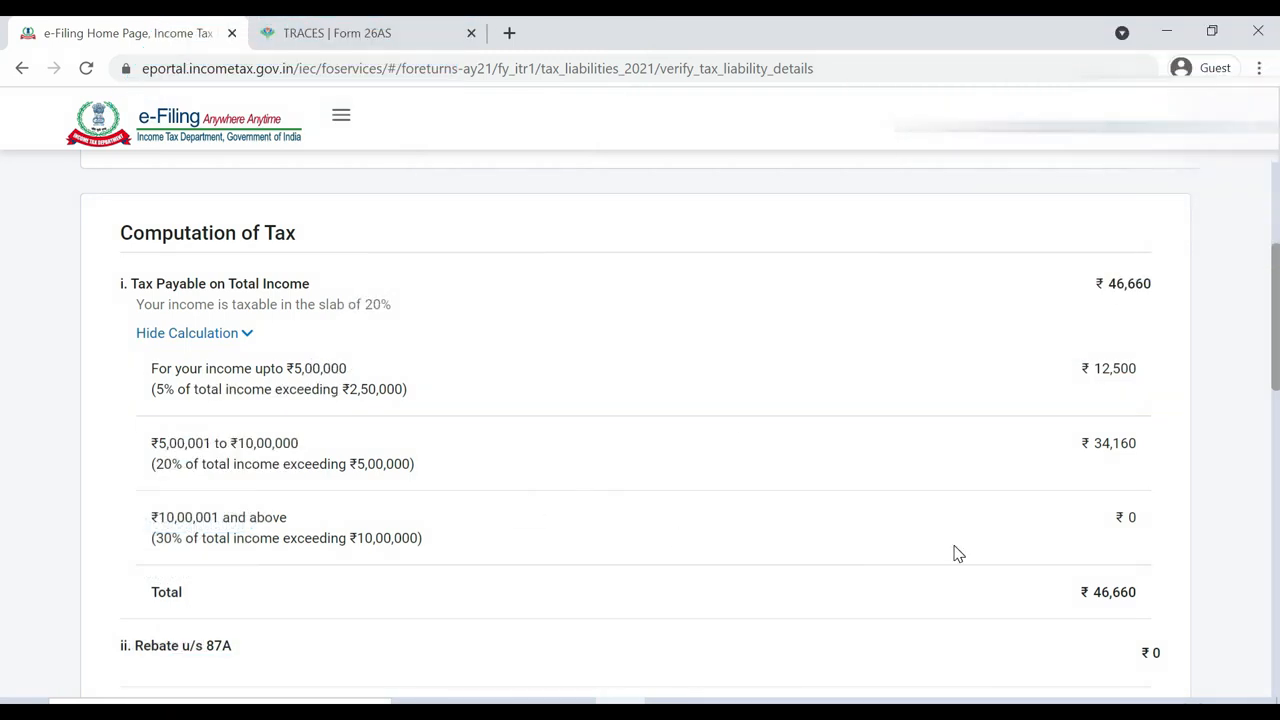
{"action": "scroll", "coordinate": [3, 388], "scroll_direction": "down", "scroll_amount": 2}
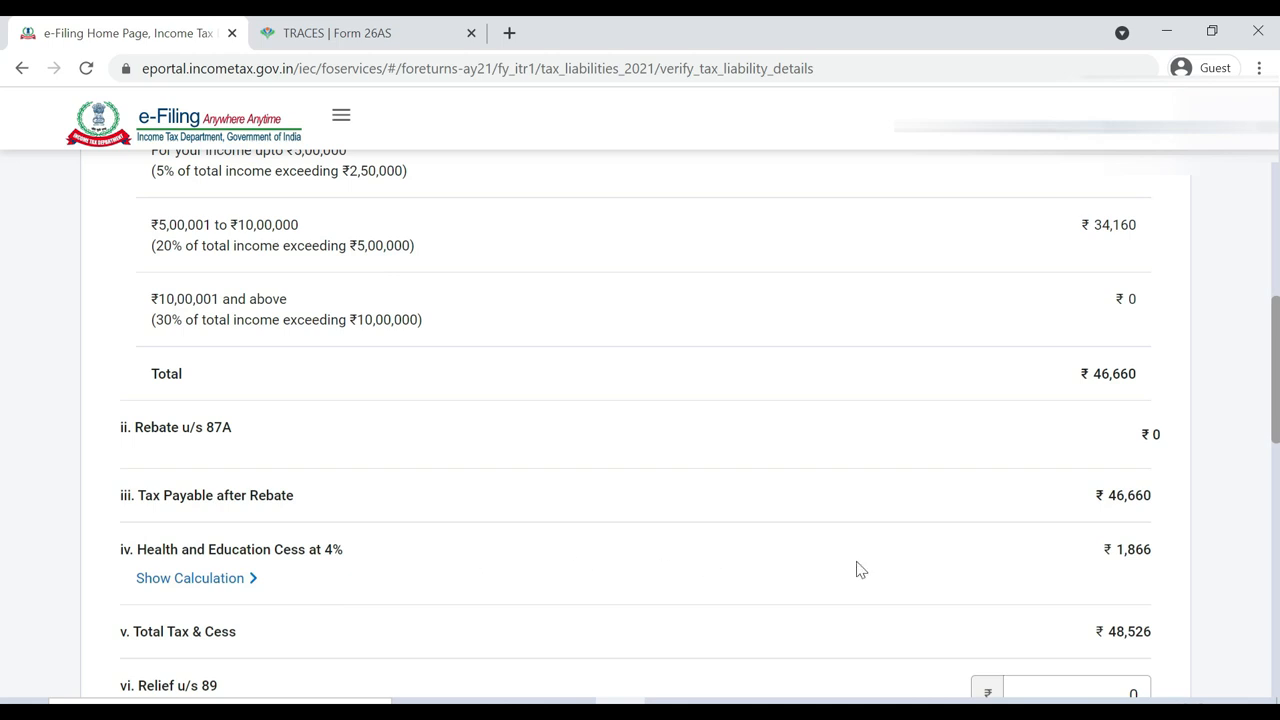
{"action": "scroll", "coordinate": [3, 398], "scroll_direction": "down", "scroll_amount": 3}
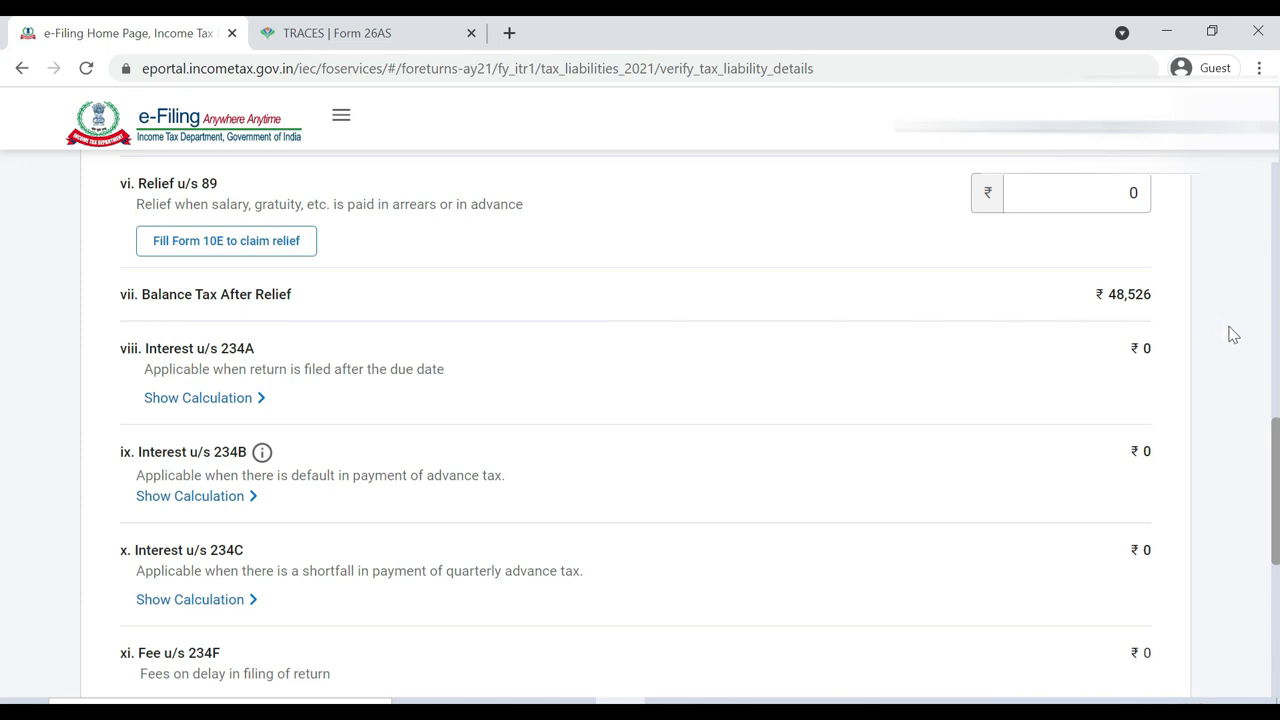
{"action": "scroll", "coordinate": [4, 482], "scroll_direction": "down", "scroll_amount": 3}
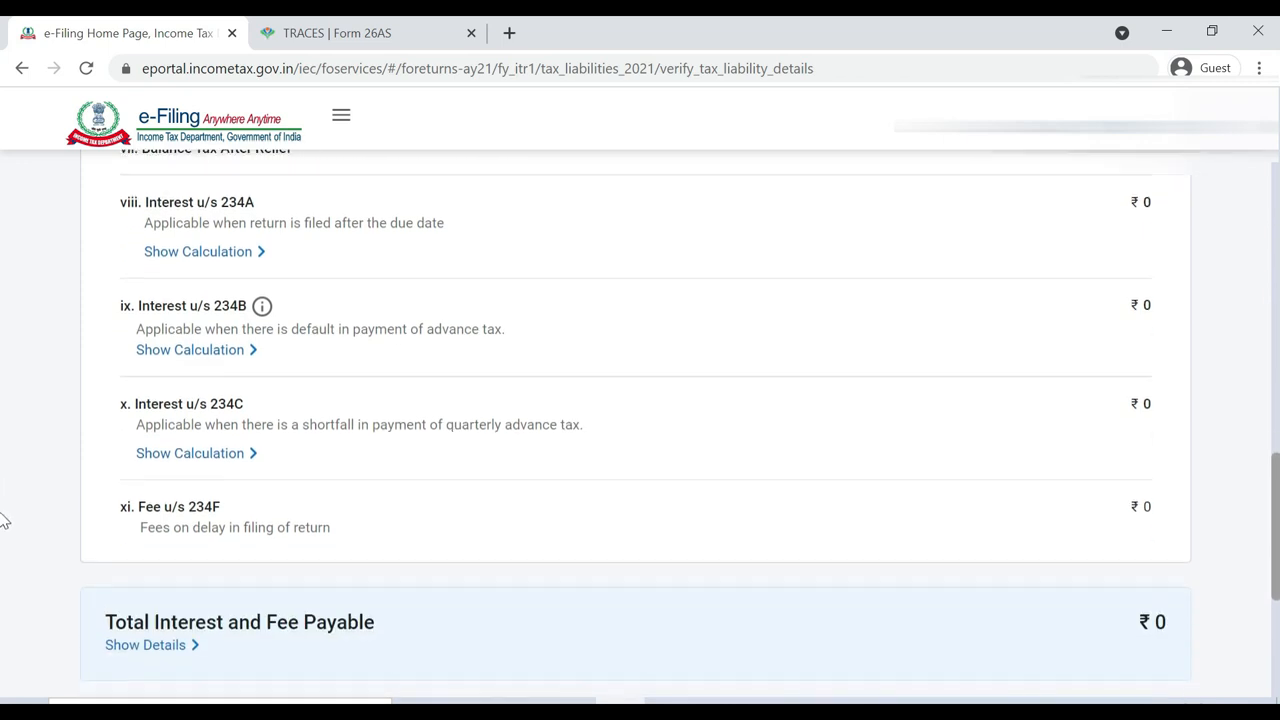
{"action": "scroll", "coordinate": [4, 568], "scroll_direction": "down", "scroll_amount": 1}
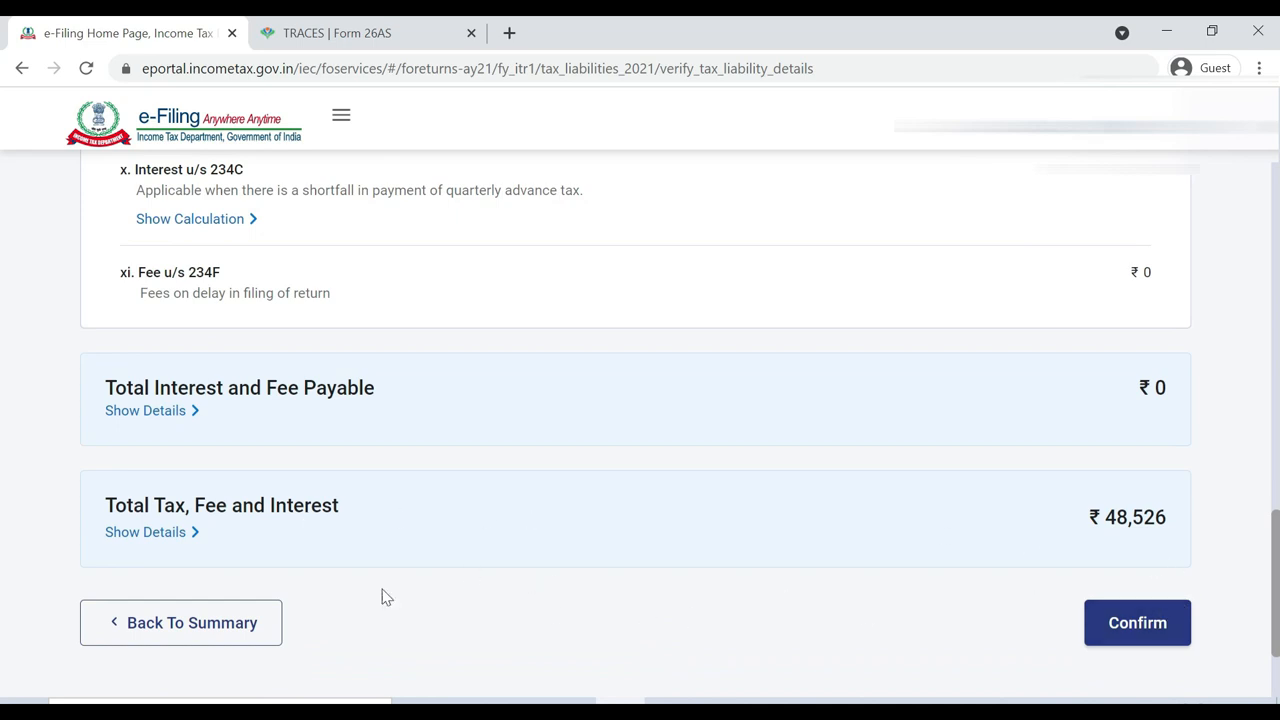
{"action": "left_click", "coordinate": [170, 538]}
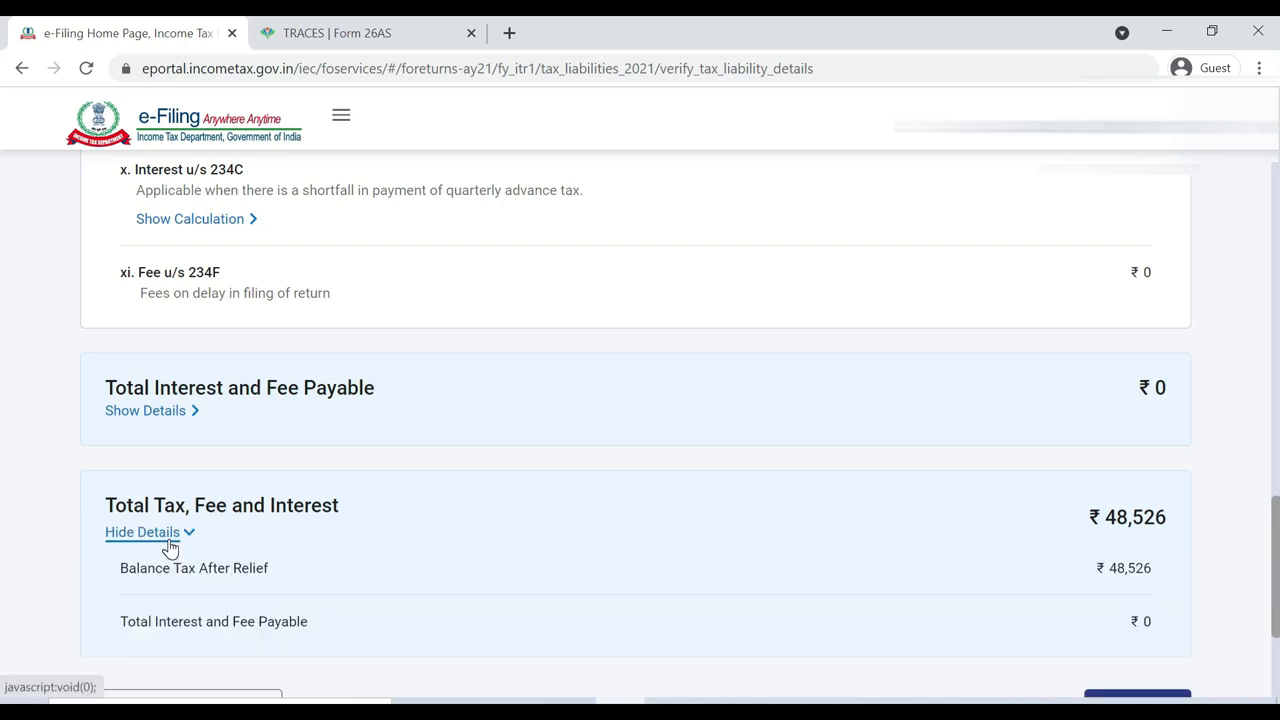
{"action": "scroll", "coordinate": [5, 560], "scroll_direction": "down", "scroll_amount": 3}
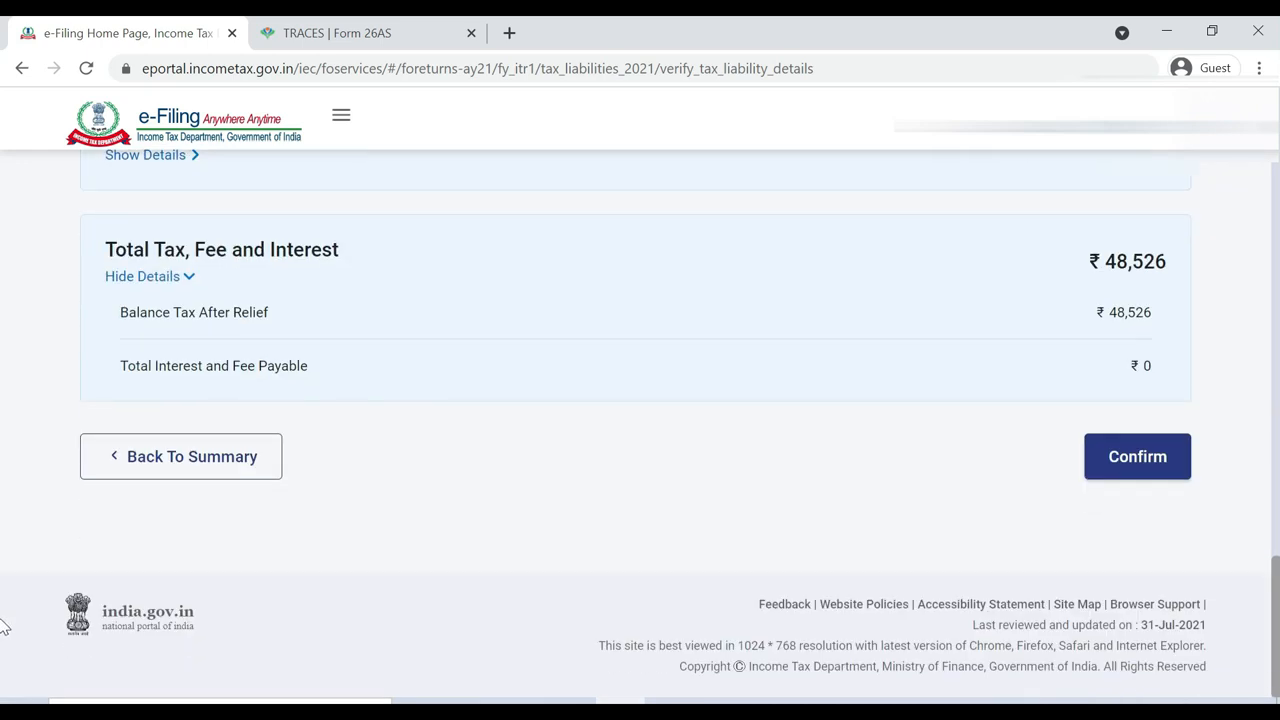
{"action": "left_click", "coordinate": [1128, 460]}
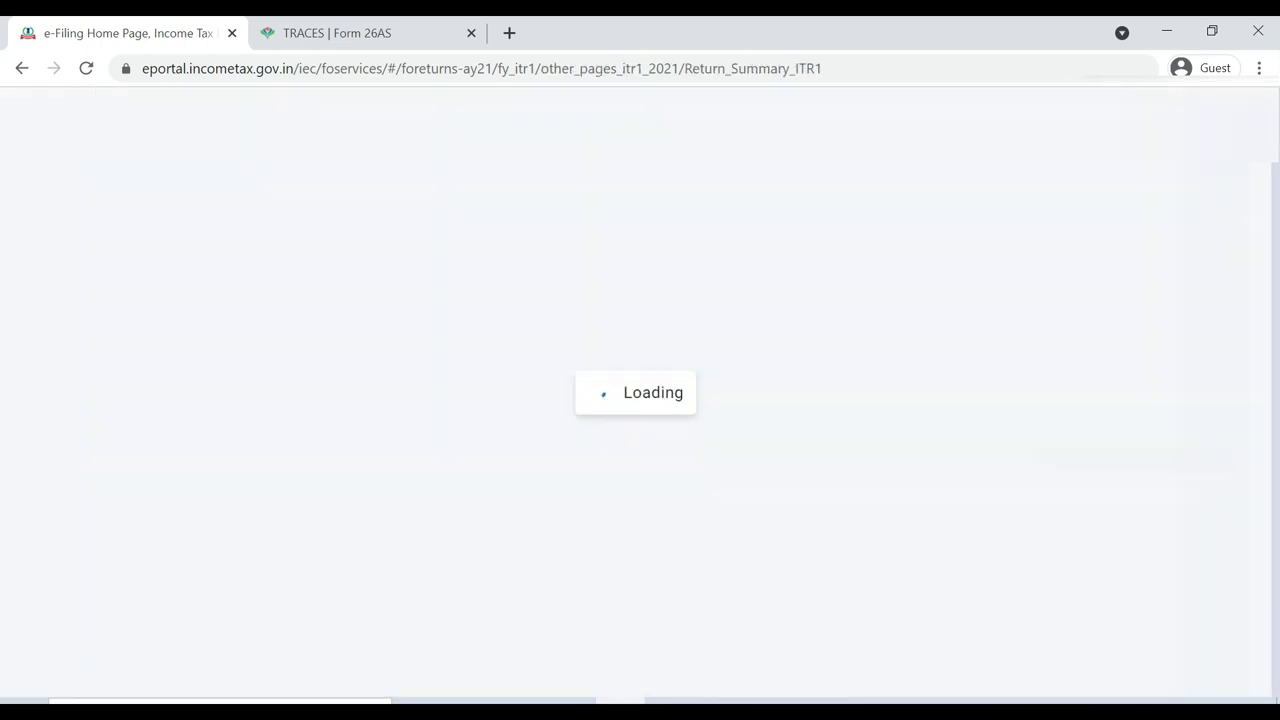
Check all five Return Summary sections show Confirmed and review the ₹0 refund heading
{"action": "scroll", "coordinate": [4, 423], "scroll_direction": "down", "scroll_amount": 6}
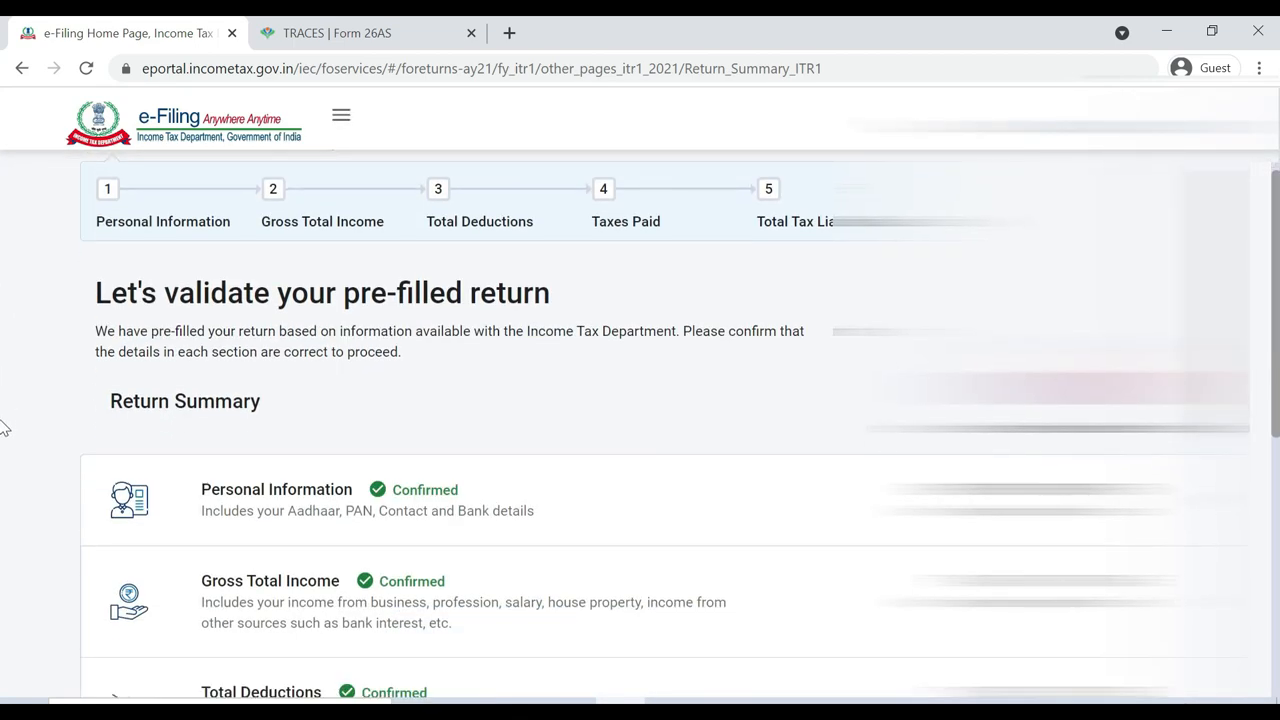
{"action": "scroll", "coordinate": [3, 560], "scroll_direction": "down", "scroll_amount": 2}
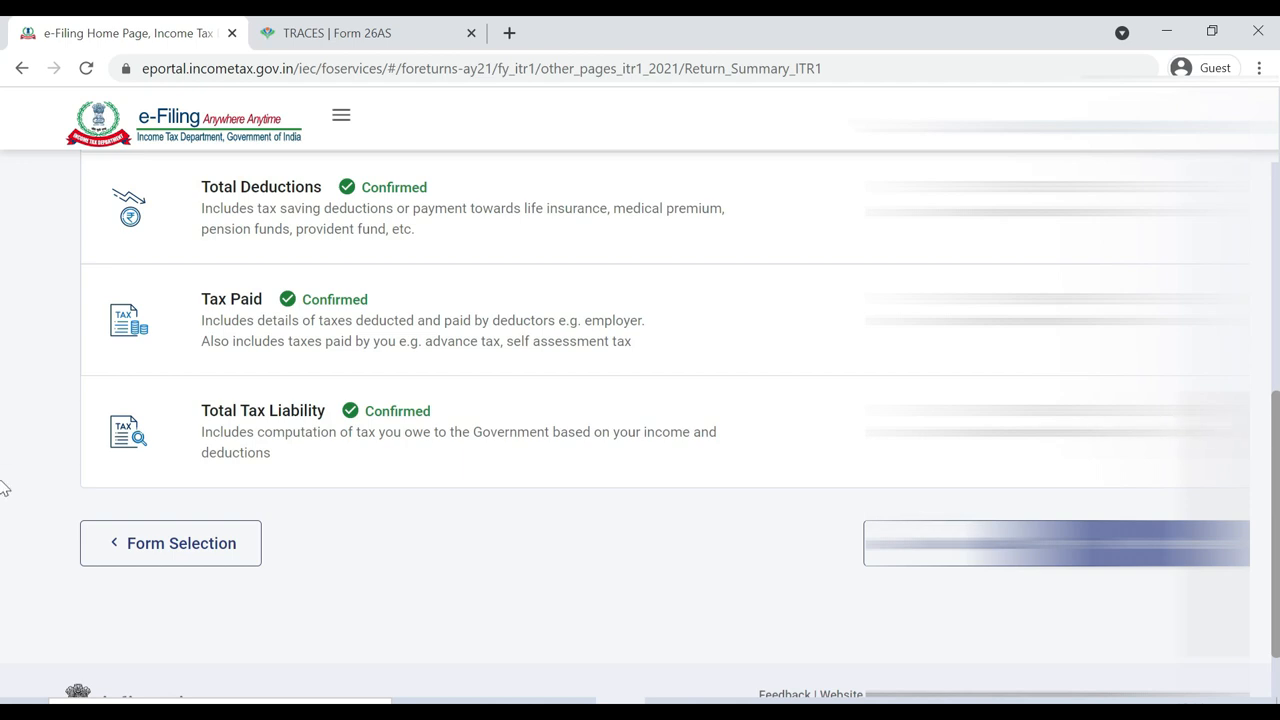
{"action": "scroll", "coordinate": [4, 440], "scroll_direction": "up", "scroll_amount": 5}
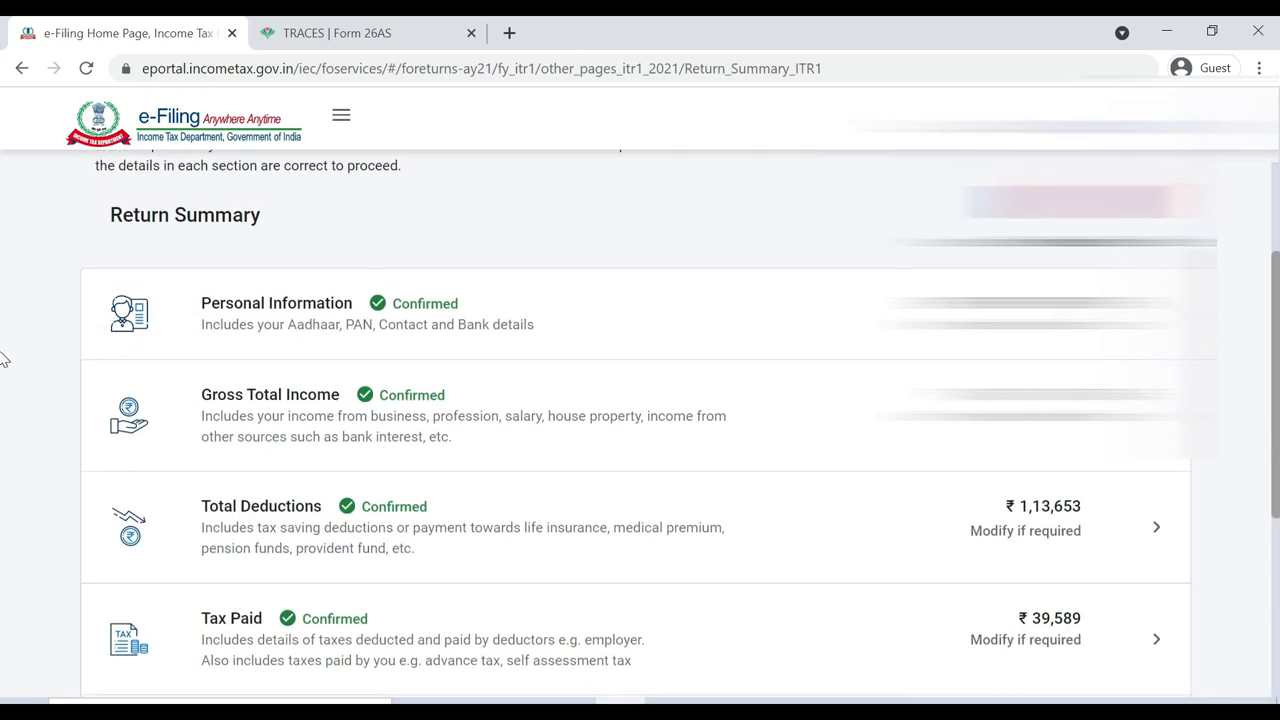
{"action": "scroll", "coordinate": [4, 360], "scroll_direction": "down", "scroll_amount": 4}
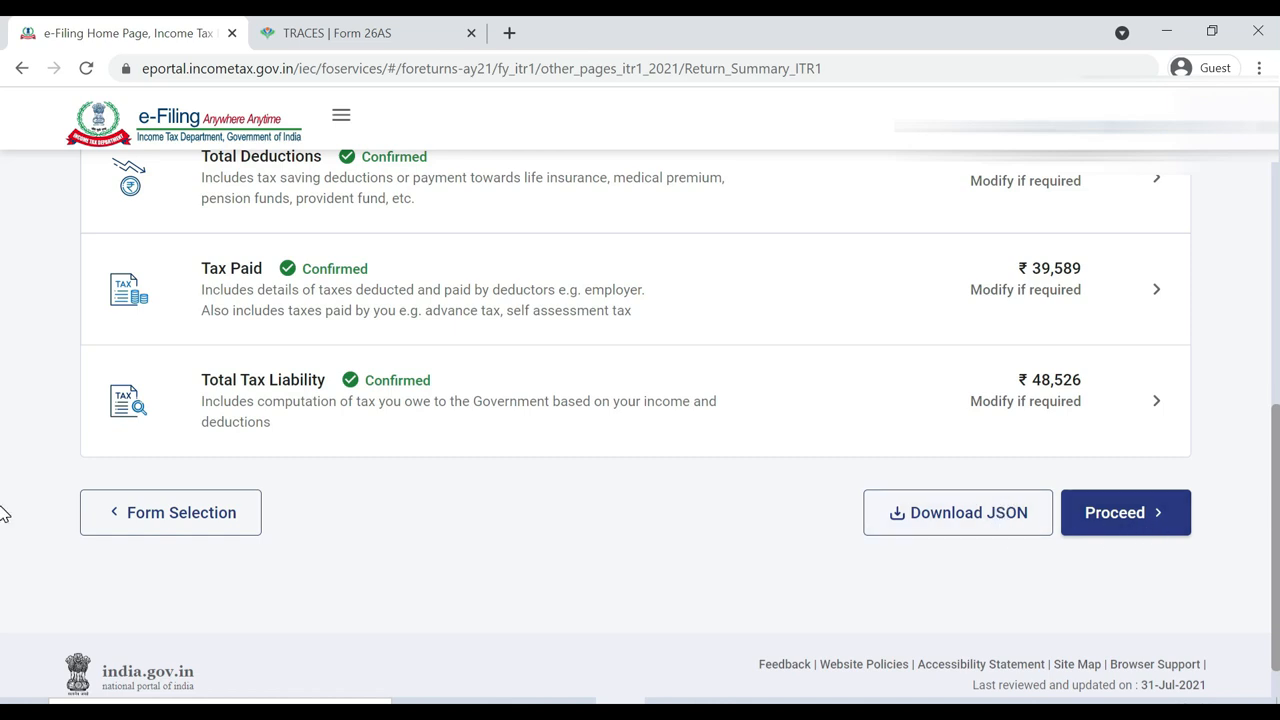
{"action": "scroll", "coordinate": [4, 513], "scroll_direction": "up", "scroll_amount": 1}
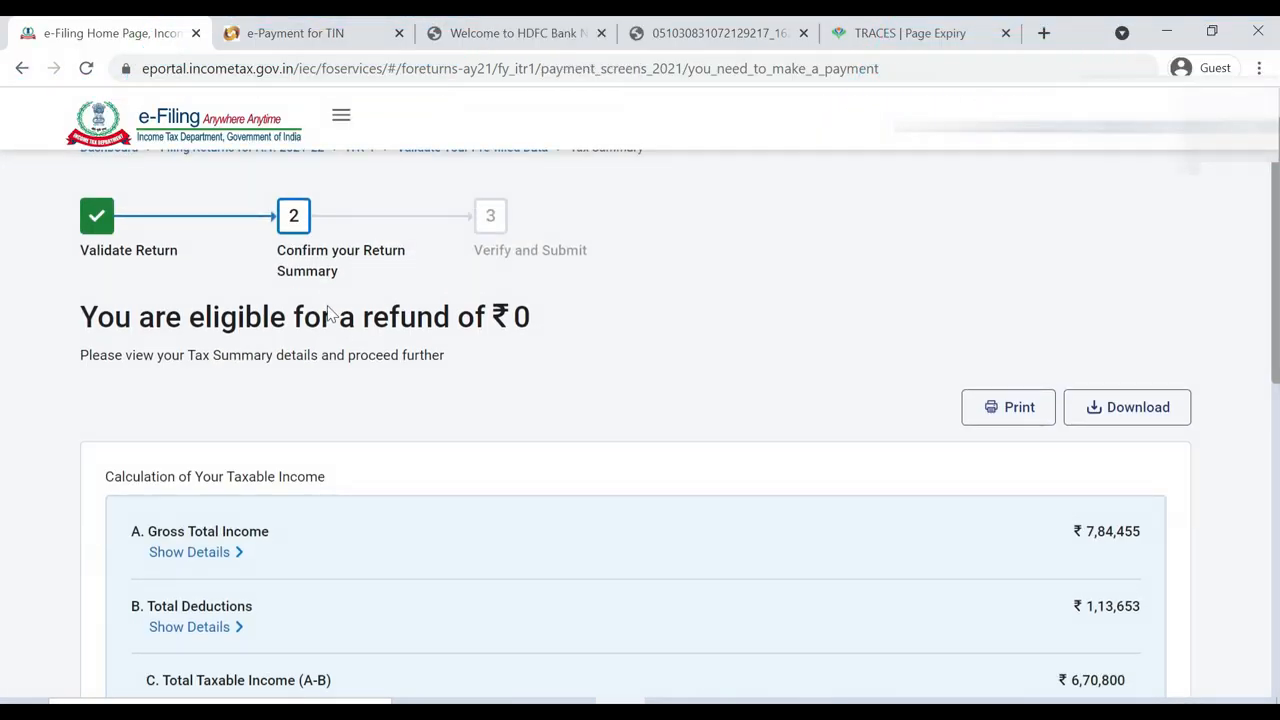
{"action": "left_click_drag", "start_coordinate": [304, 320], "coordinate": [450, 318]}
Review the tax summary figures down past Refund Amount, then preview the return
{"action": "left_click", "coordinate": [975, 335]}
{"action": "scroll", "coordinate": [3, 411], "scroll_direction": "down", "scroll_amount": 3}
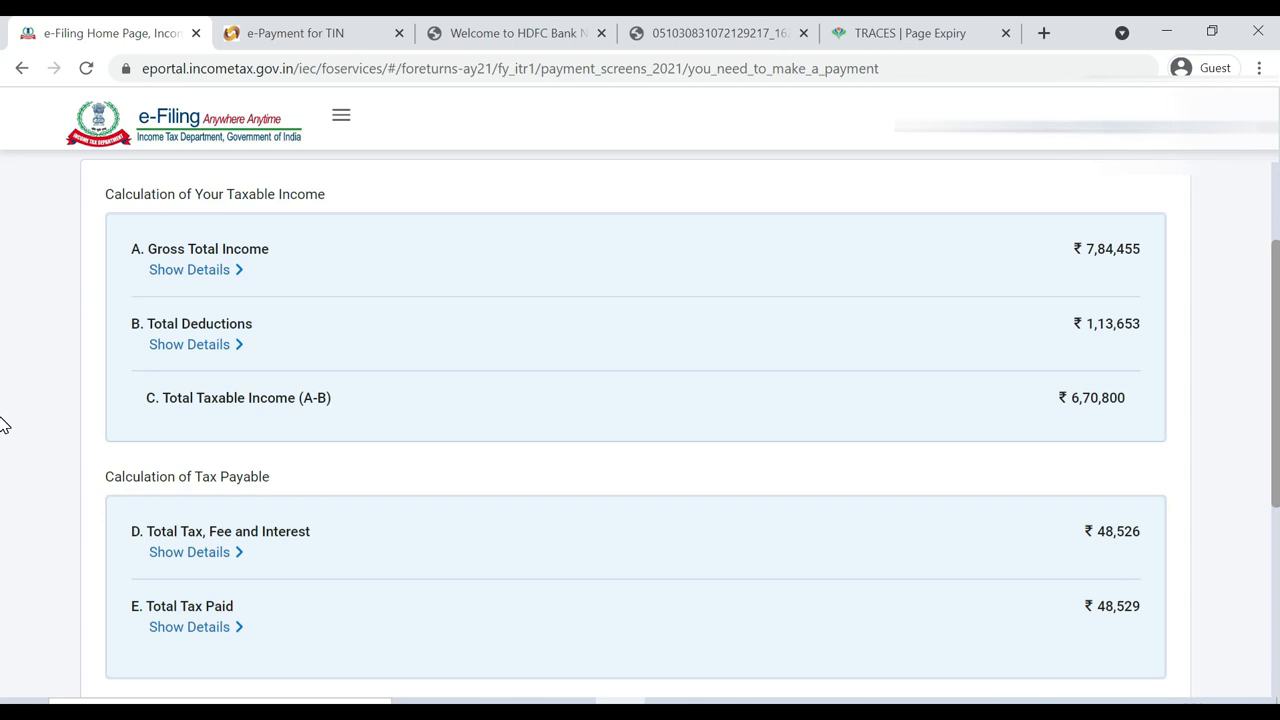
{"action": "scroll", "coordinate": [3, 425], "scroll_direction": "down", "scroll_amount": 2}
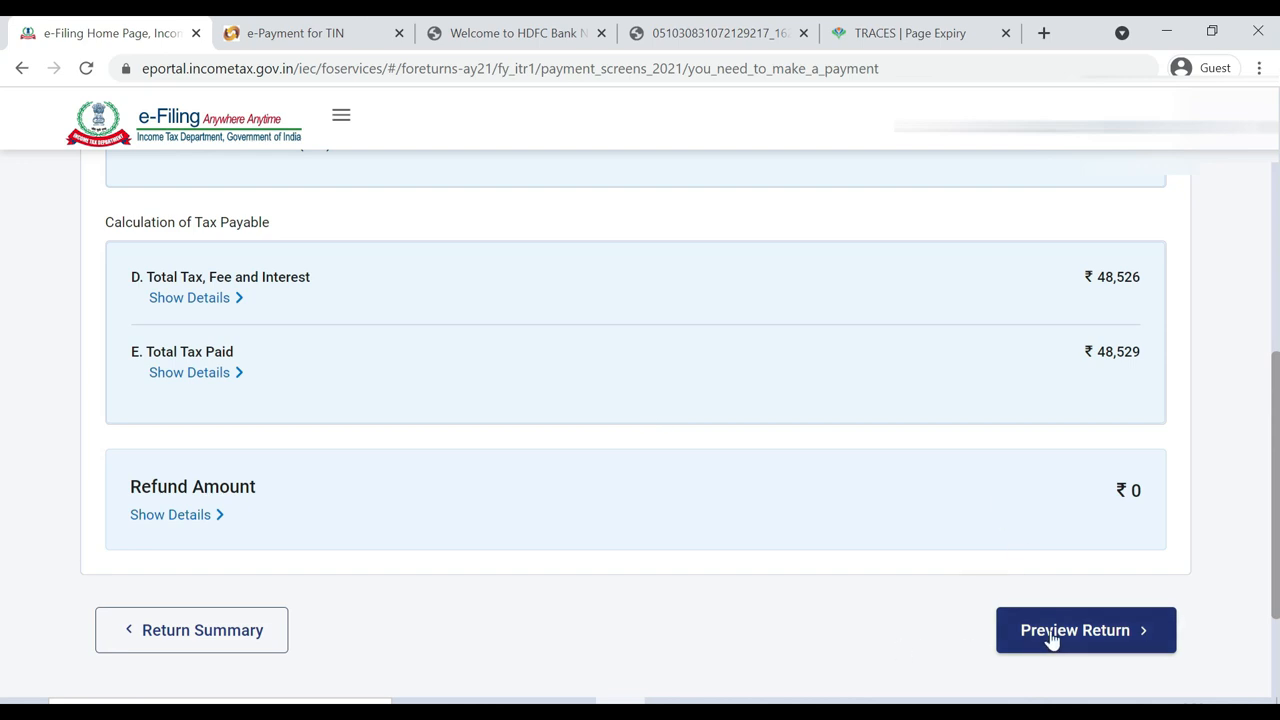
{"action": "scroll", "coordinate": [1117, 534], "scroll_direction": "down", "scroll_amount": 1}
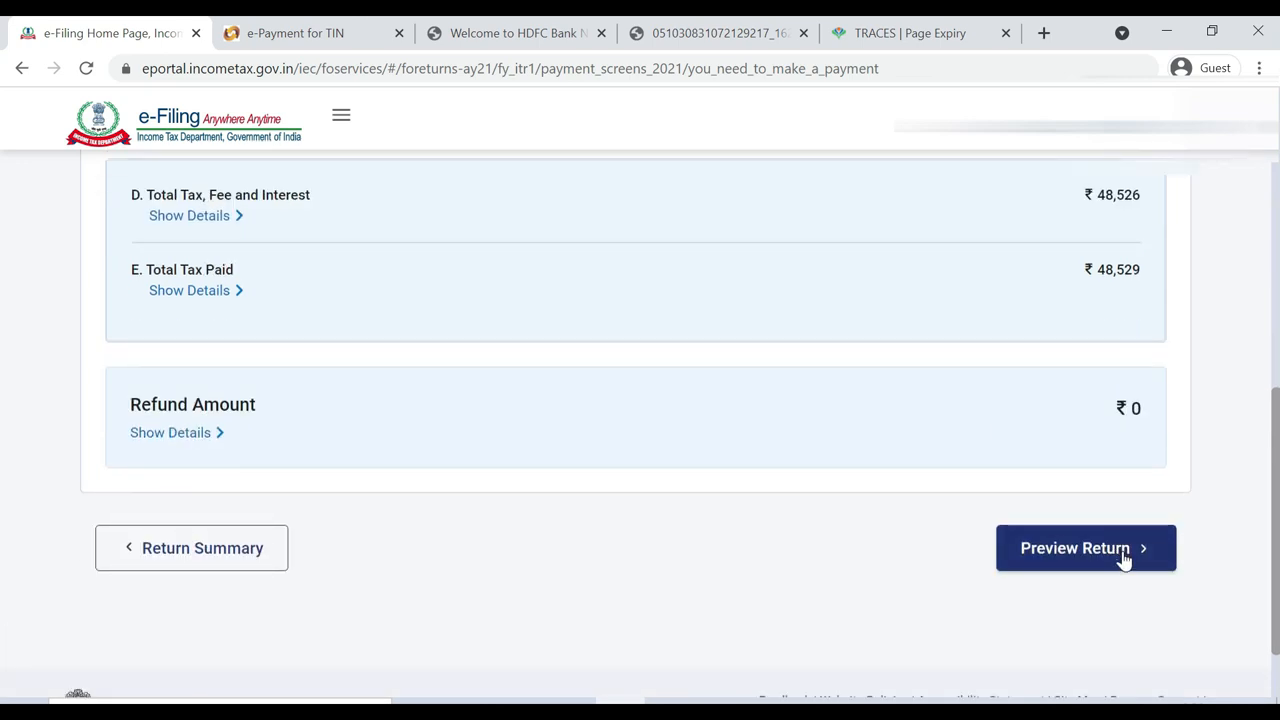
{"action": "left_click", "coordinate": [1124, 558]}
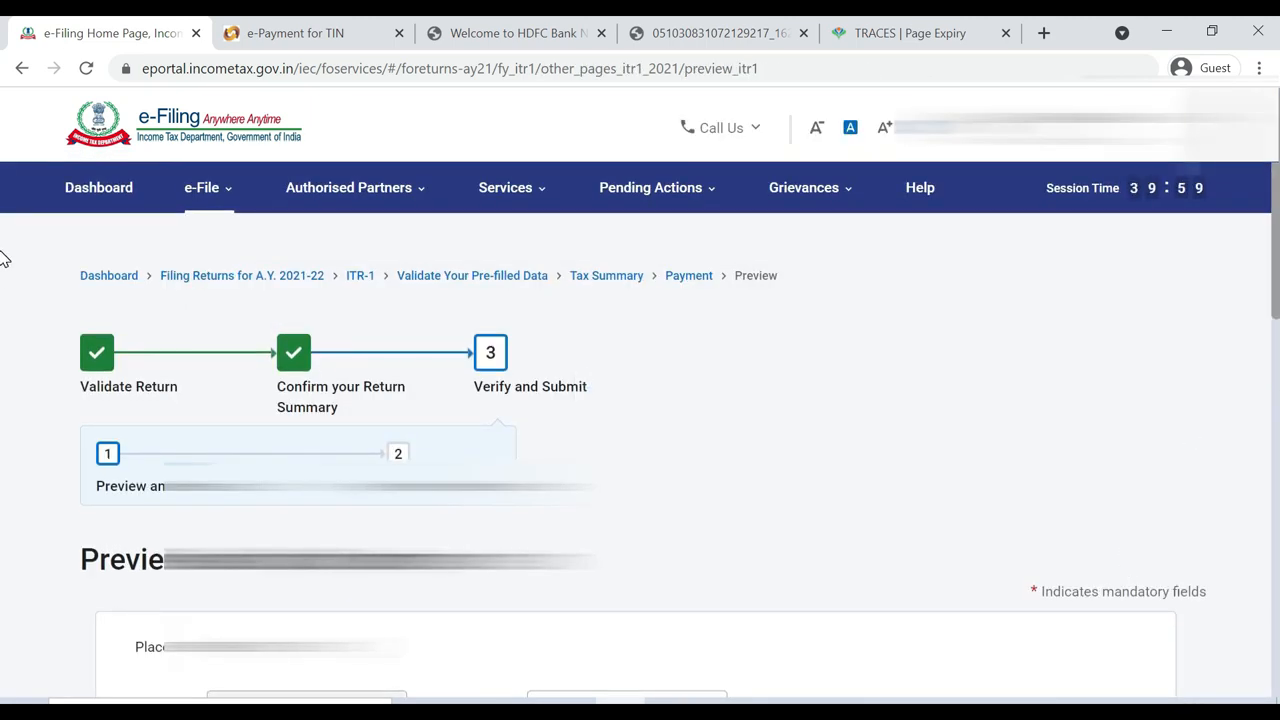
Tick the return declaration and set the signing capacity to Self
{"action": "scroll", "coordinate": [3, 312], "scroll_direction": "down", "scroll_amount": 2}
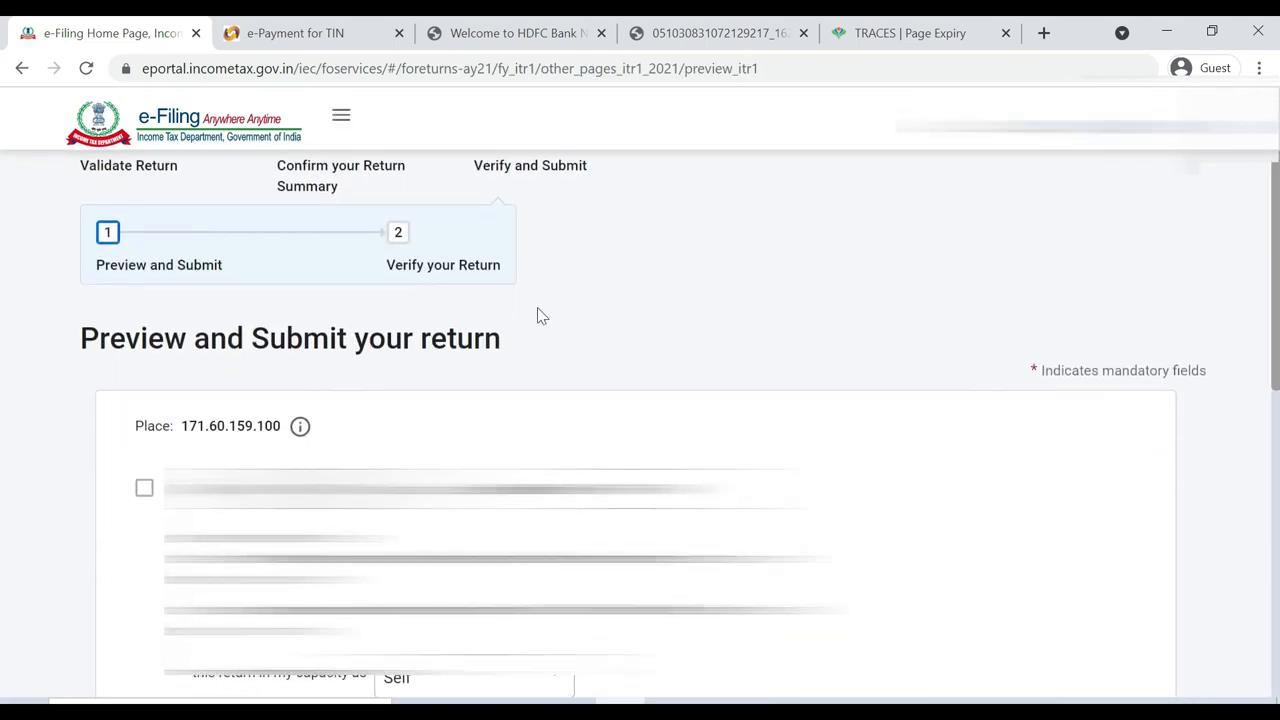
{"action": "scroll", "coordinate": [3, 300], "scroll_direction": "down", "scroll_amount": 5}
{"action": "scroll", "coordinate": [3, 330], "scroll_direction": "up", "scroll_amount": 3}
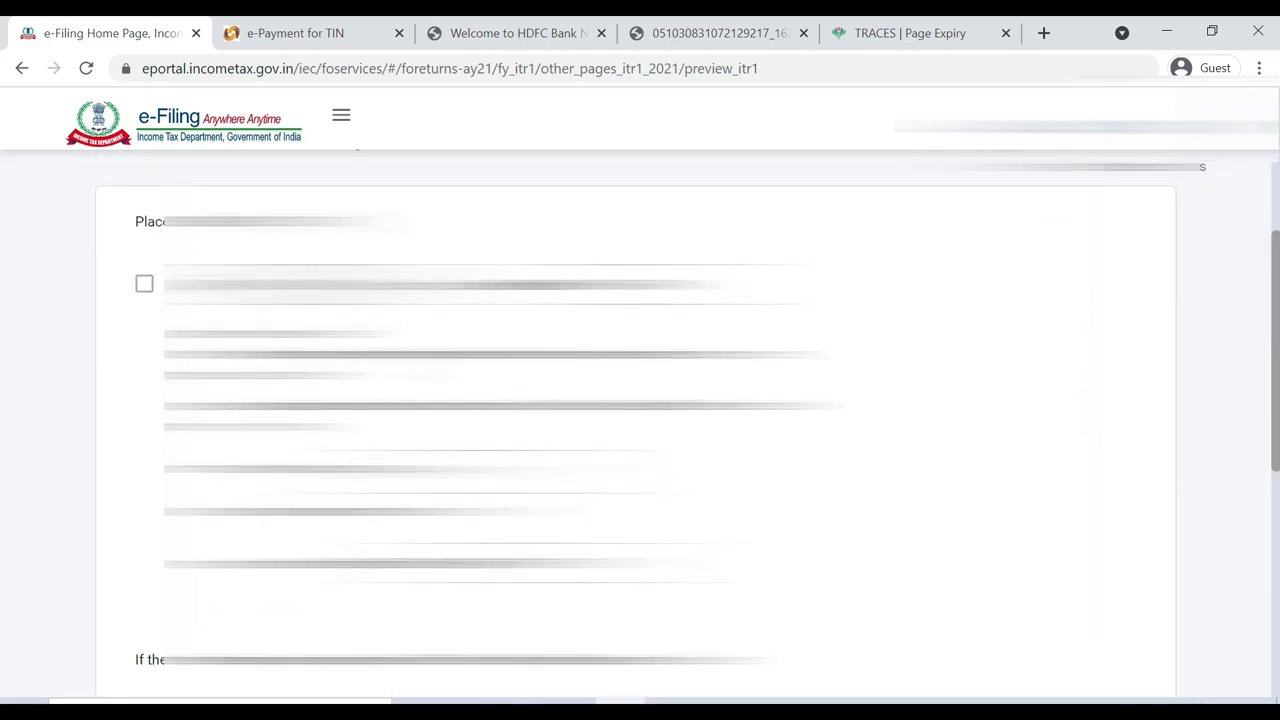
{"action": "left_click", "coordinate": [144, 284]}
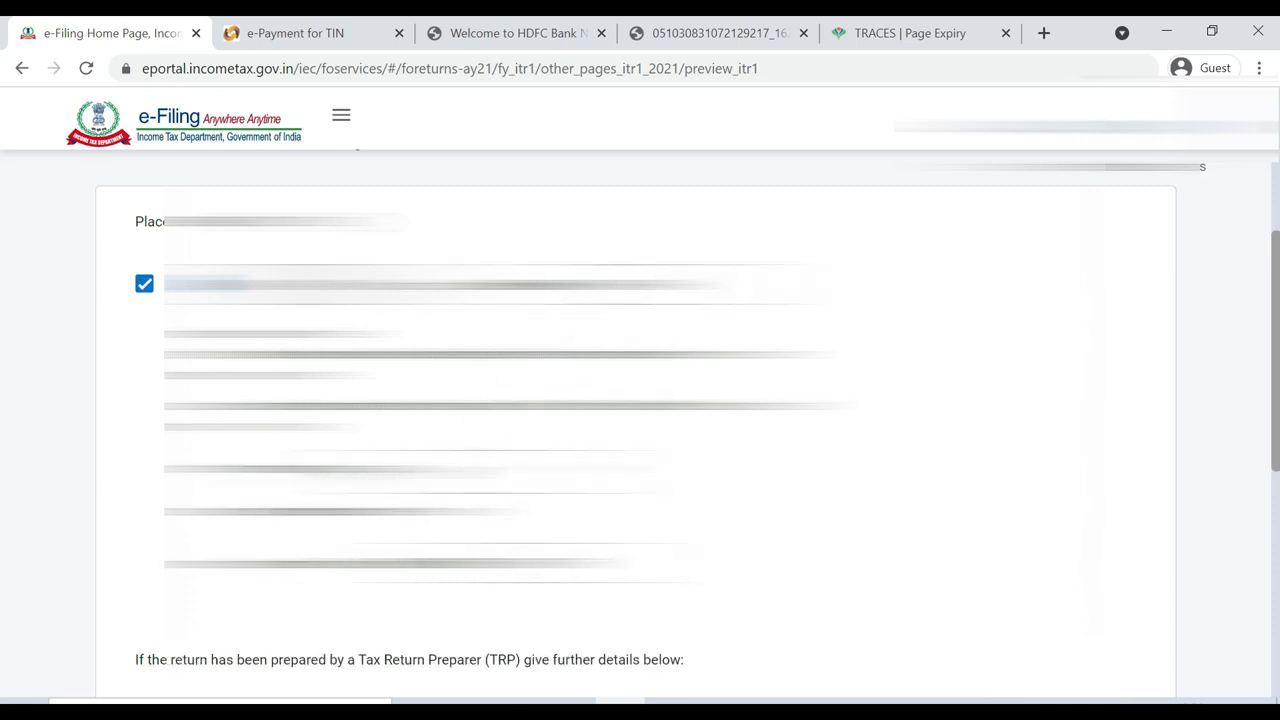
{"action": "left_click", "coordinate": [478, 472]}
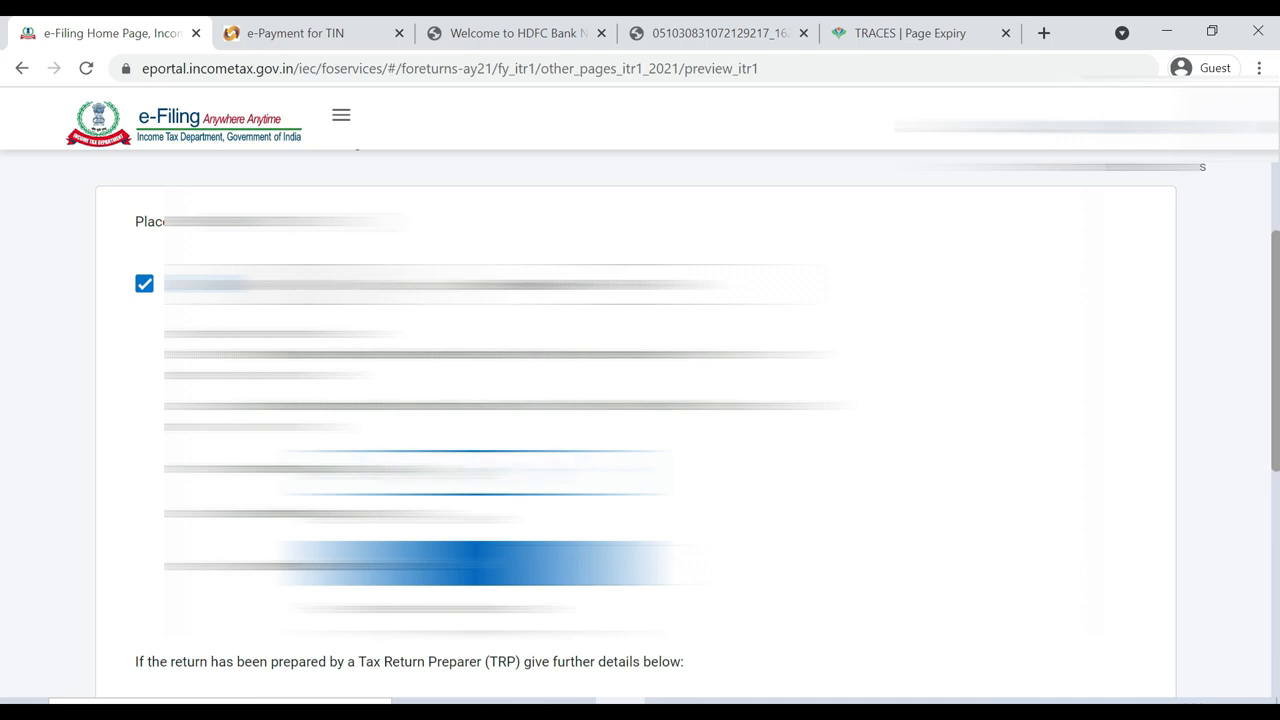
{"action": "left_click", "coordinate": [708, 482]}
{"action": "left_click", "coordinate": [730, 467]}
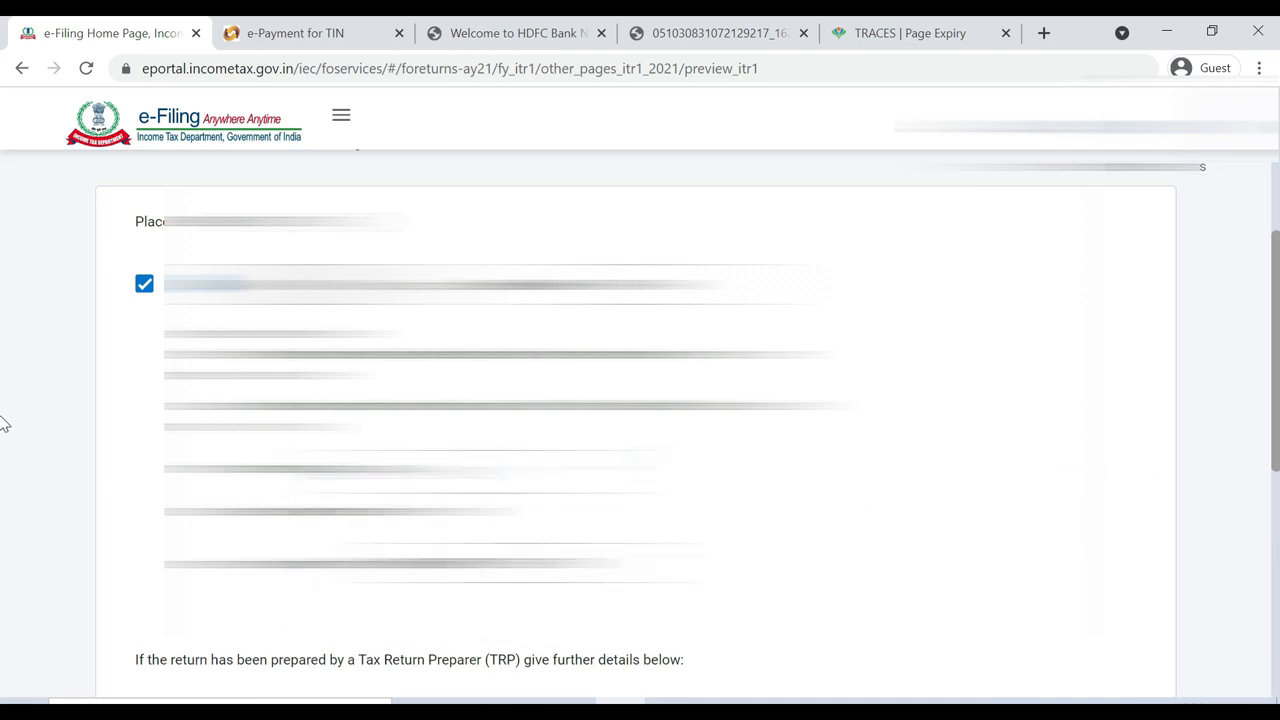
Open the Preview and Submit your return page from the bottom of the form
{"action": "scroll", "coordinate": [5, 510], "scroll_direction": "down", "scroll_amount": 2}
{"action": "scroll", "coordinate": [5, 515], "scroll_direction": "down", "scroll_amount": 1}
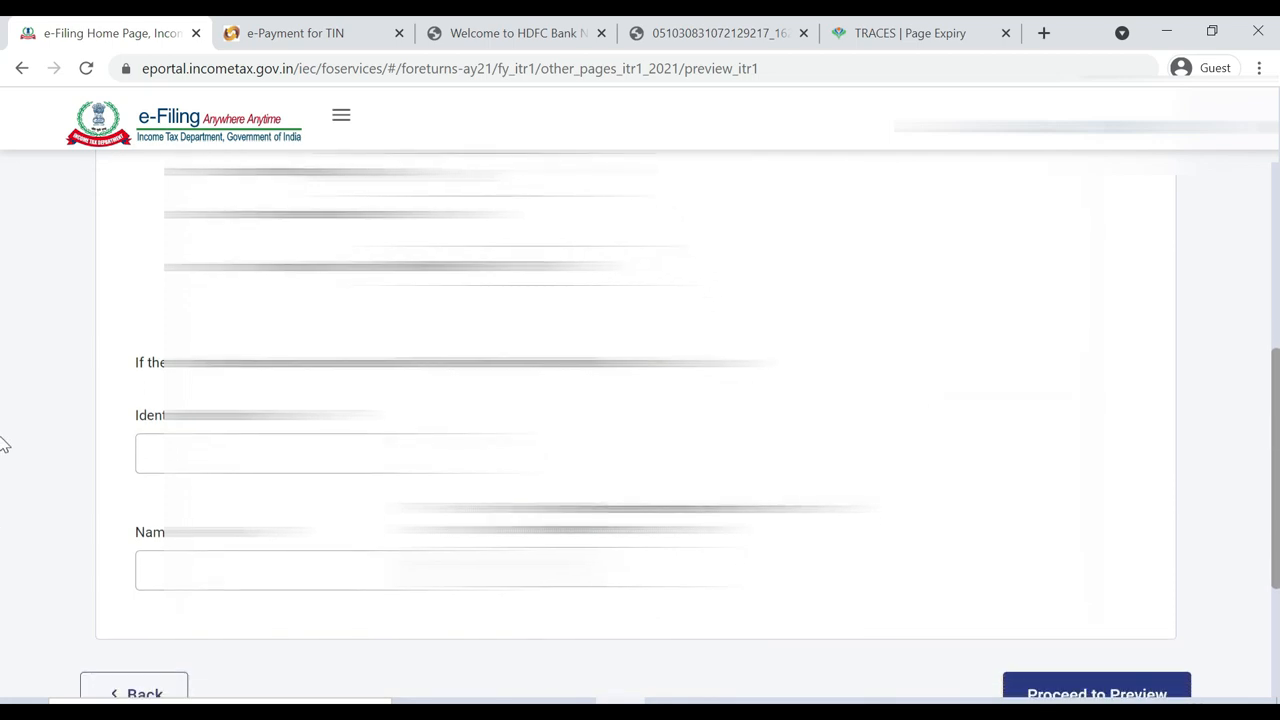
{"action": "scroll", "coordinate": [3, 505], "scroll_direction": "down", "scroll_amount": 2}
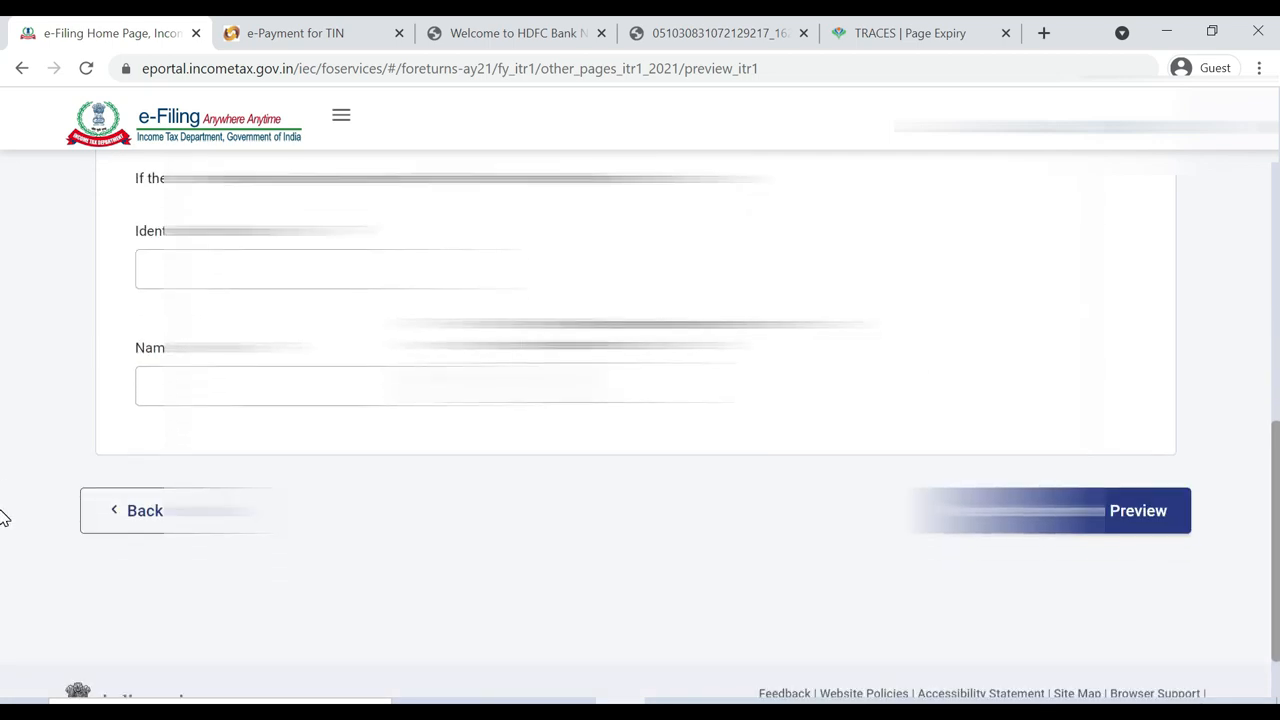
{"action": "left_click", "coordinate": [1104, 529]}
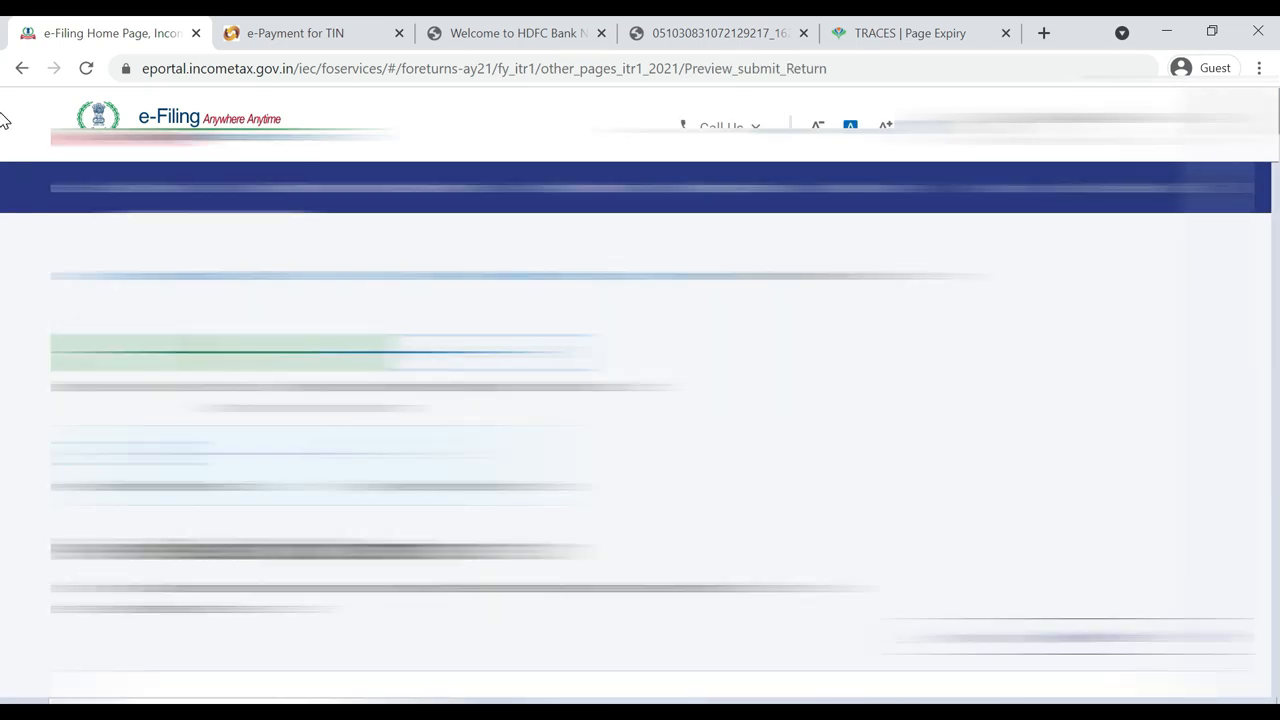
Scroll through the previewed ITR-1 return to confirm validation succeeds with no errors
{"action": "mouse_move", "coordinate": [1277, 114]}
{"action": "left_mouse_down"}
{"action": "mouse_move", "coordinate": [1277, 180]}
{"action": "mouse_move", "coordinate": [1277, 148]}
{"action": "left_mouse_up"}
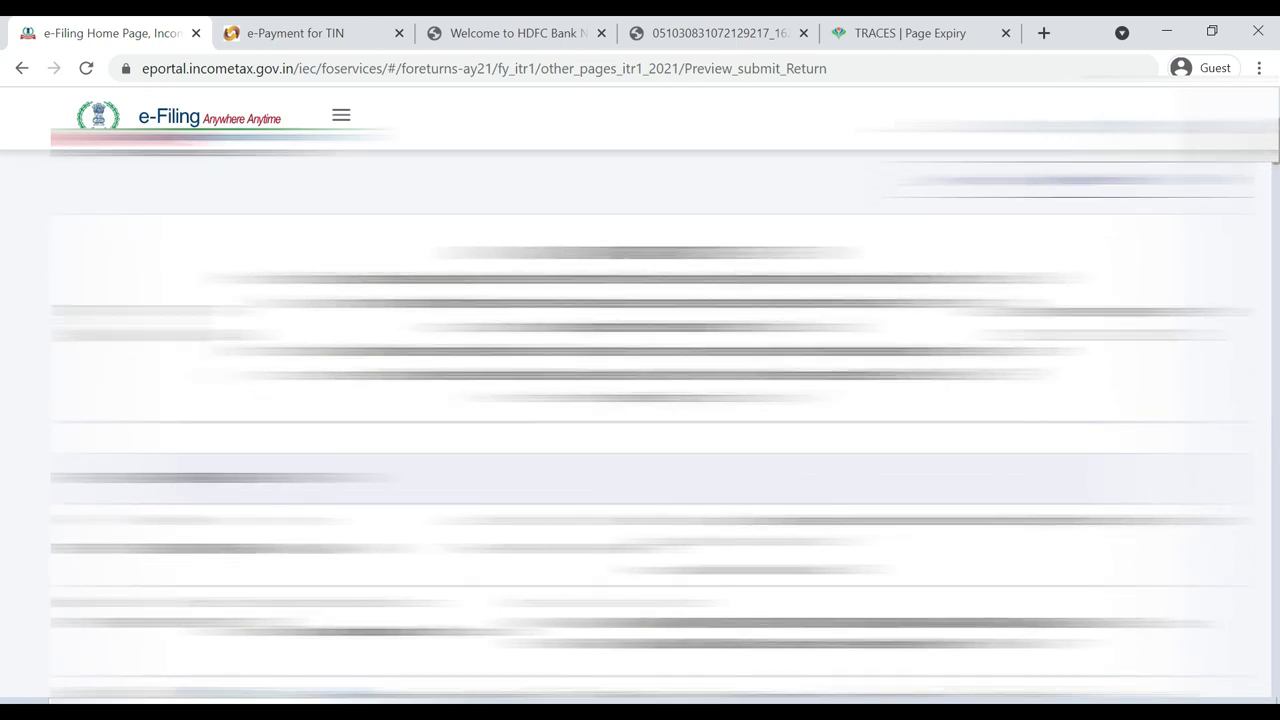
{"action": "left_click_drag", "start_coordinate": [1277, 145], "coordinate": [1277, 187]}
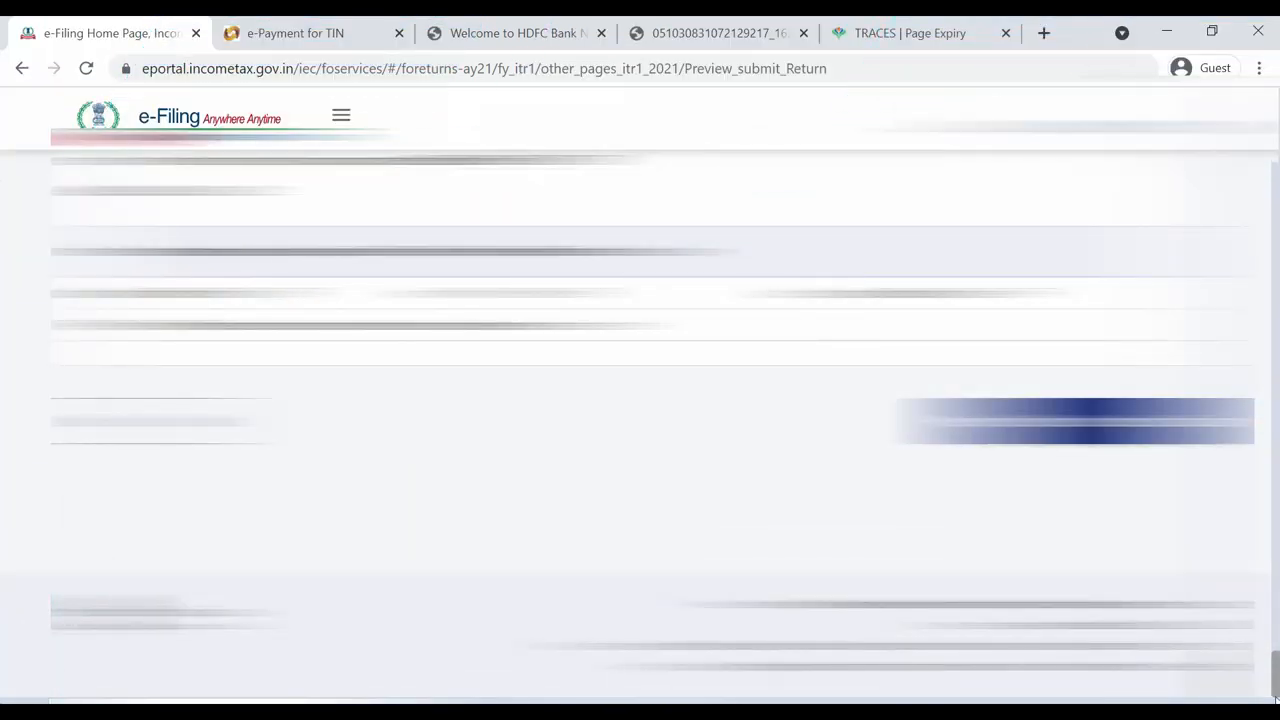
{"action": "left_click_drag", "start_coordinate": [1276, 698], "coordinate": [1278, 648]}
{"action": "scroll", "coordinate": [3, 653], "scroll_direction": "down", "scroll_amount": 2}
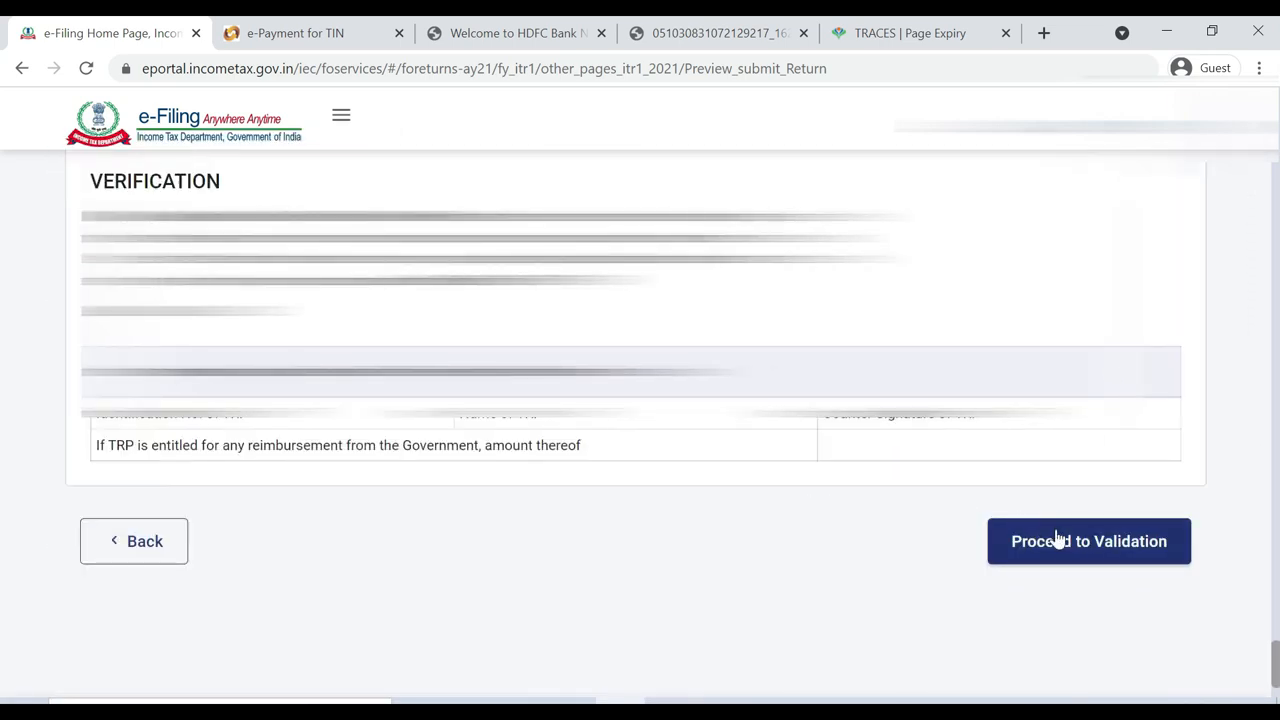
{"action": "scroll", "coordinate": [1063, 544], "scroll_direction": "up", "scroll_amount": 1}
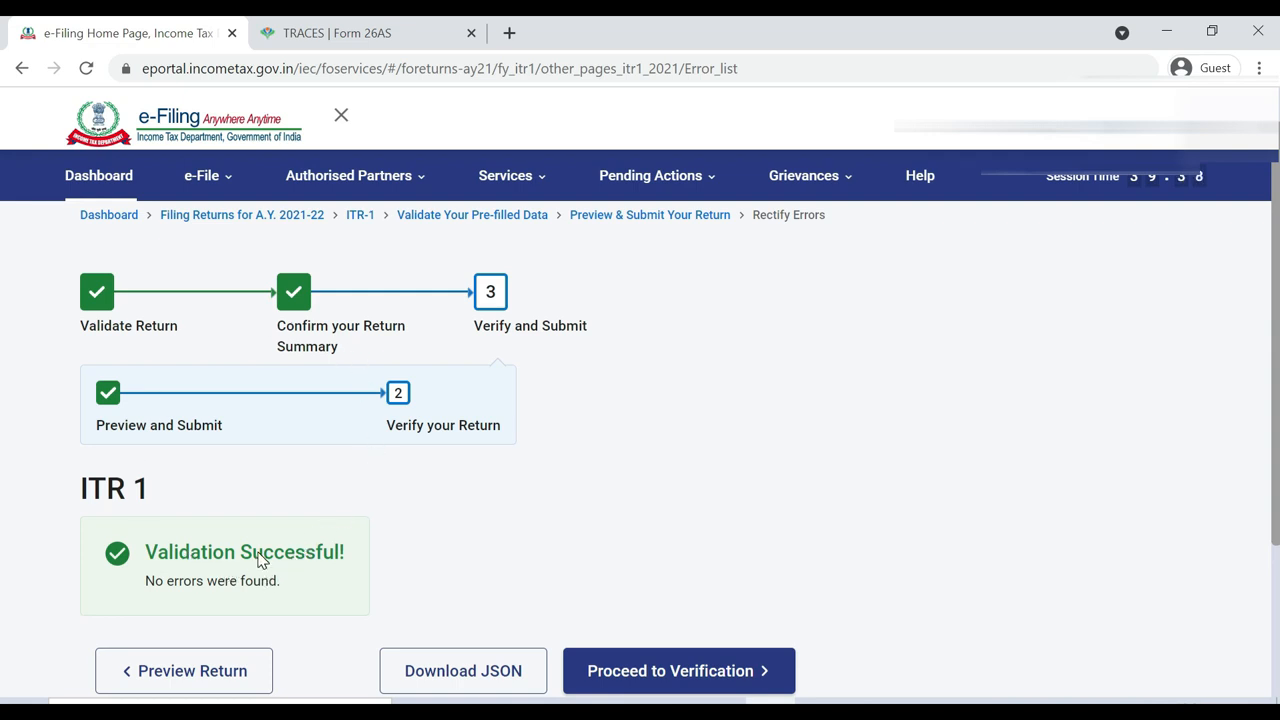
Note the no-errors-found message and proceed to verification of the validated return
{"action": "left_click_drag", "start_coordinate": [145, 580], "coordinate": [268, 580]}
{"action": "scroll", "coordinate": [1169, 472], "scroll_direction": "down", "scroll_amount": 1}
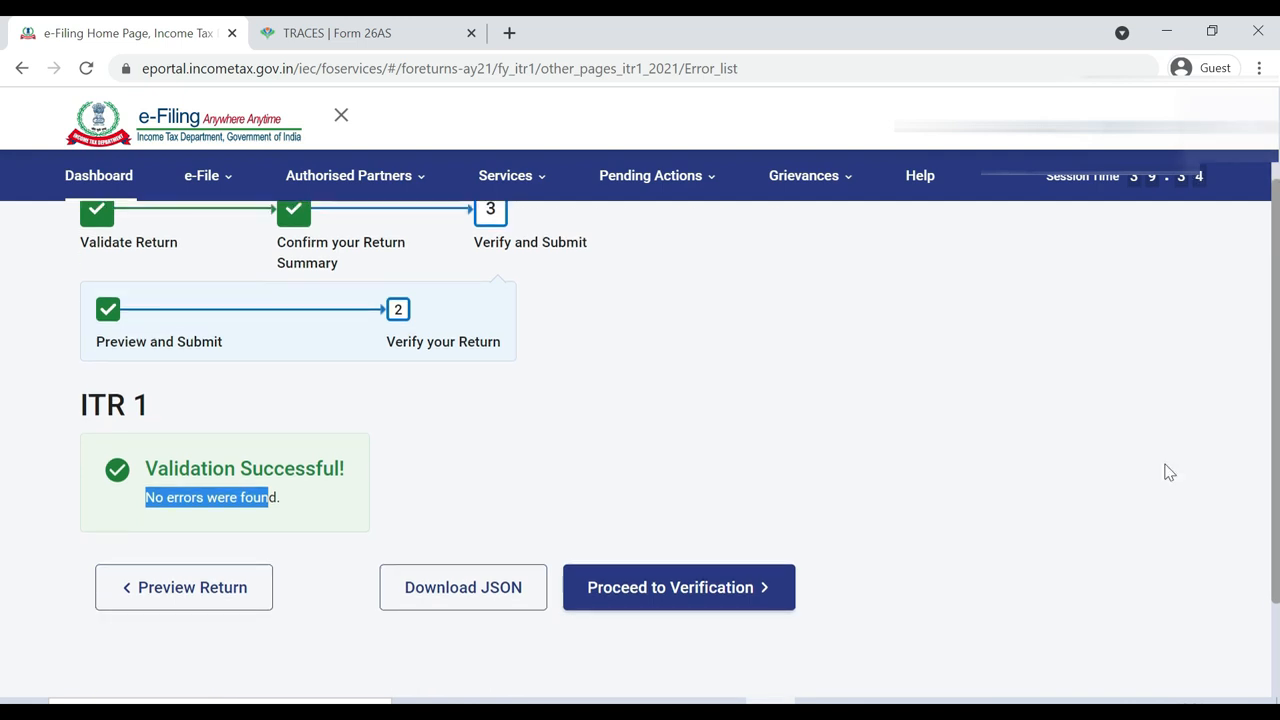
{"action": "left_click", "coordinate": [686, 606]}
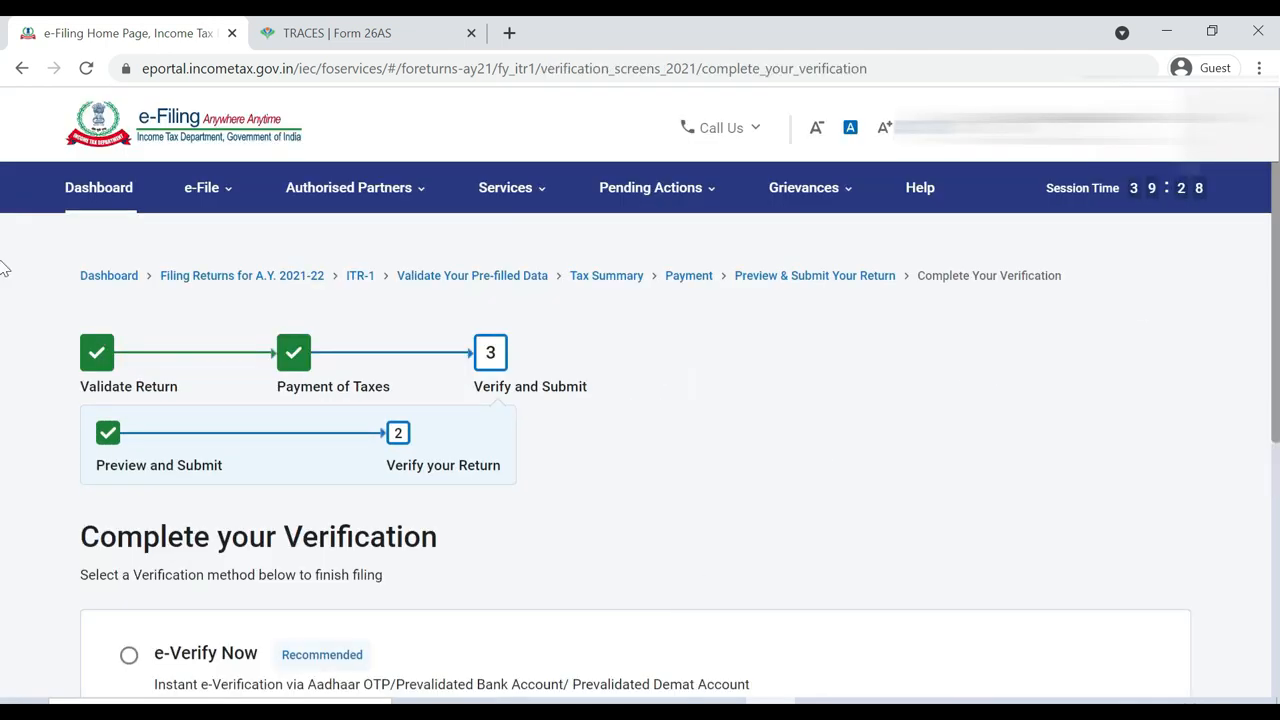
Select e-Verify Now instead of e-Verify Later, noting the 120-day deadline, and continue
{"action": "scroll", "coordinate": [3, 300], "scroll_direction": "down", "scroll_amount": 1}
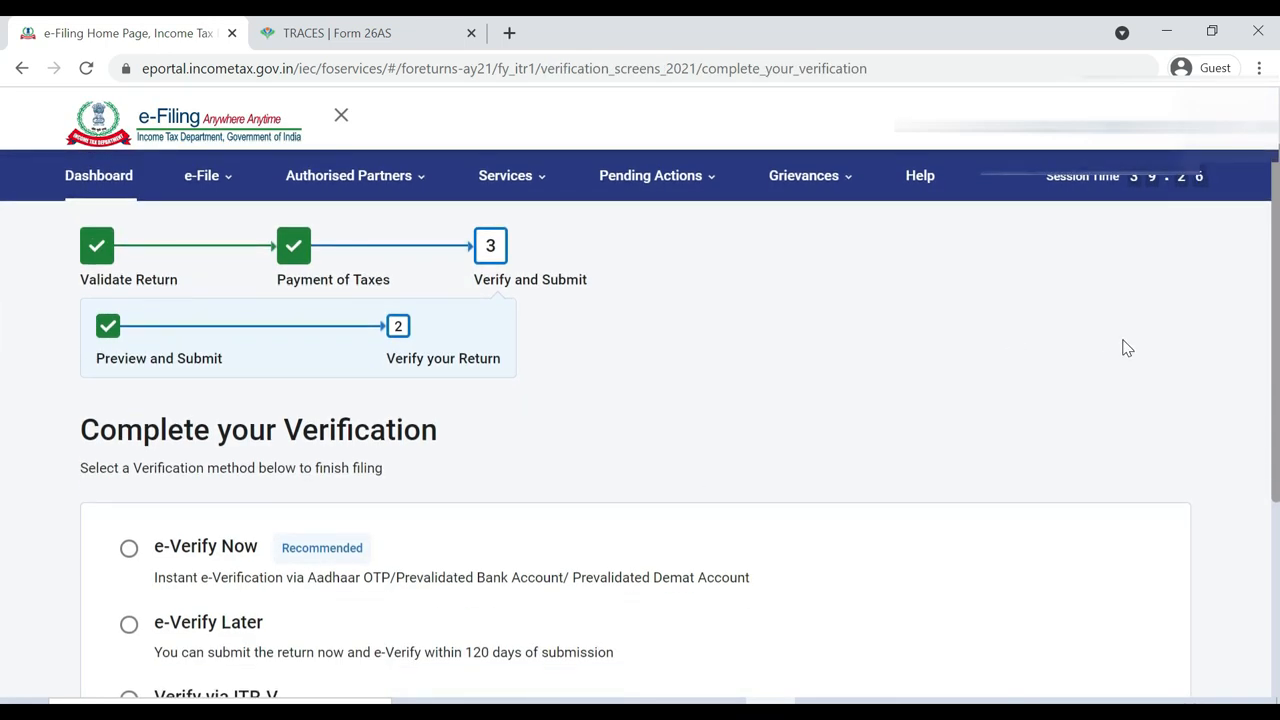
{"action": "scroll", "coordinate": [3, 331], "scroll_direction": "down", "scroll_amount": 1}
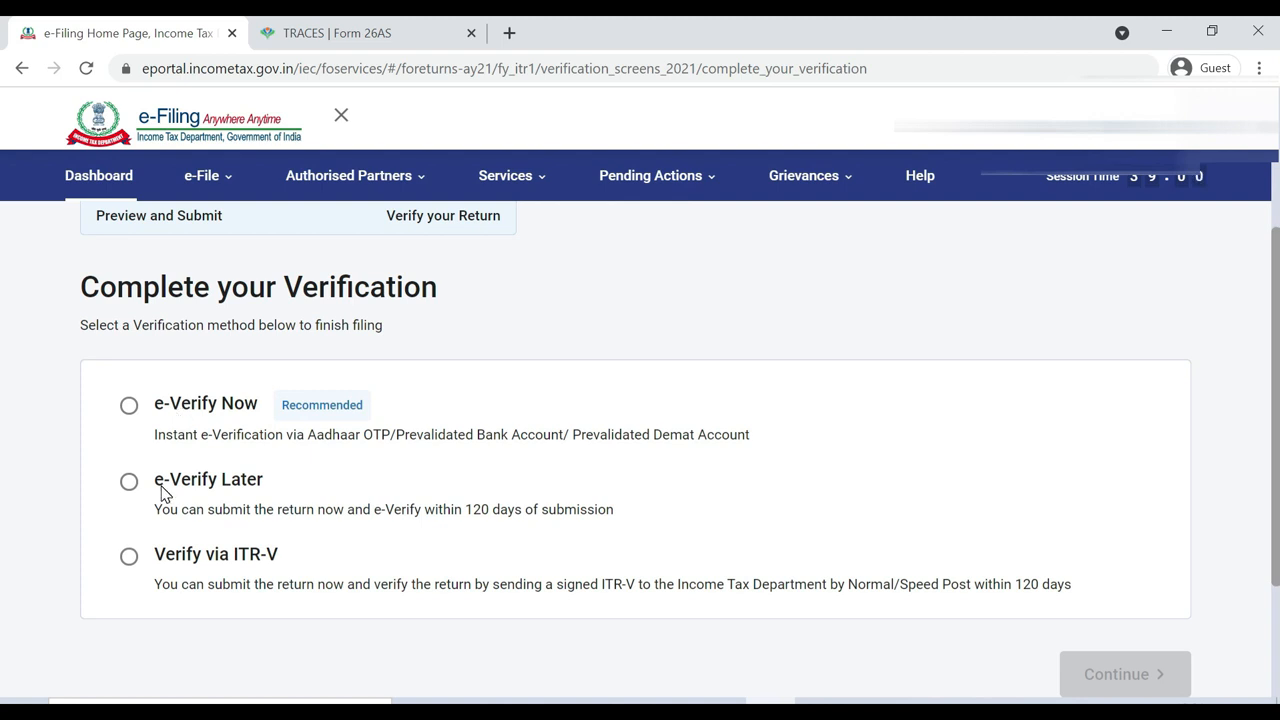
{"action": "left_click", "coordinate": [130, 484]}
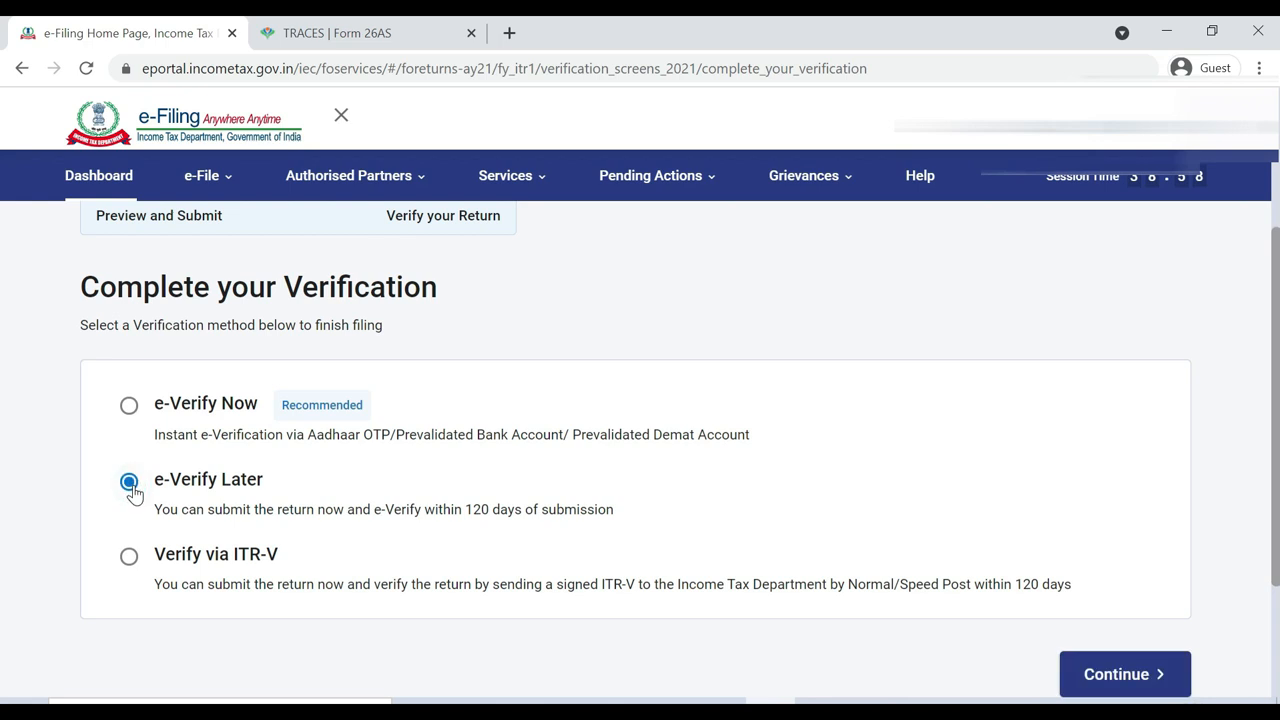
{"action": "left_click", "coordinate": [129, 405]}
{"action": "left_click_drag", "start_coordinate": [1013, 584], "coordinate": [1068, 590]}
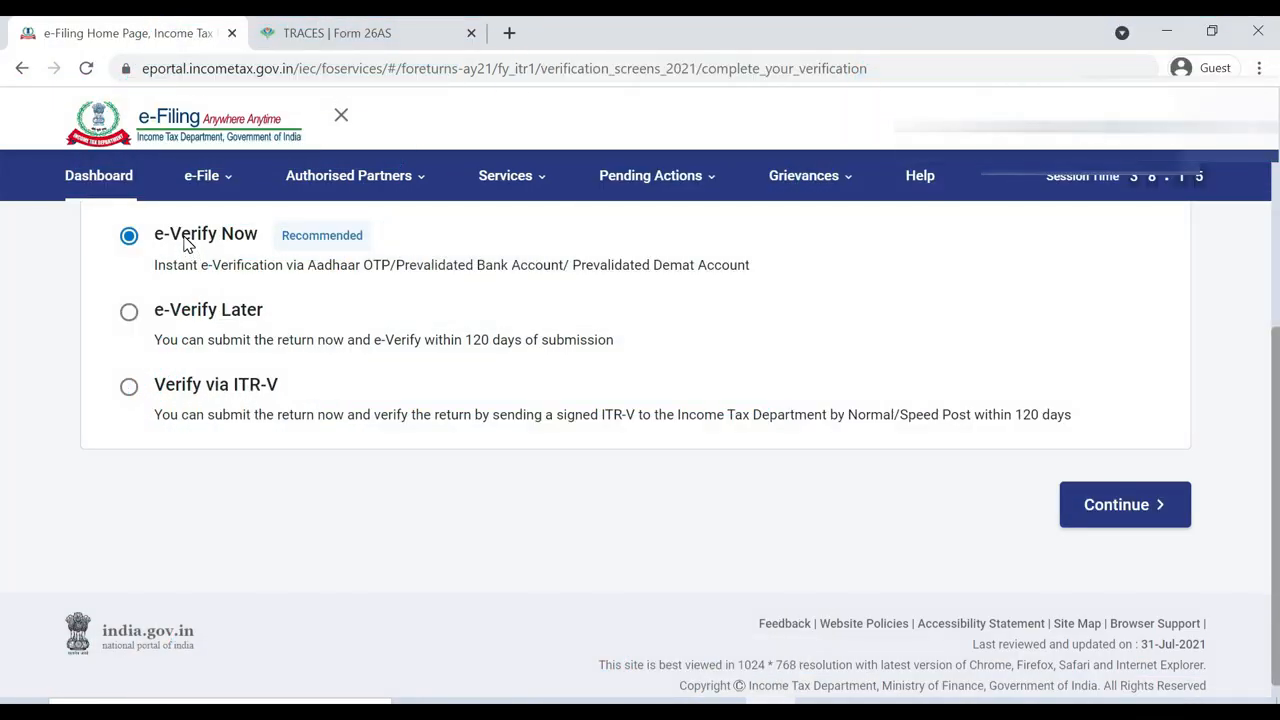
{"action": "left_click", "coordinate": [1097, 517]}
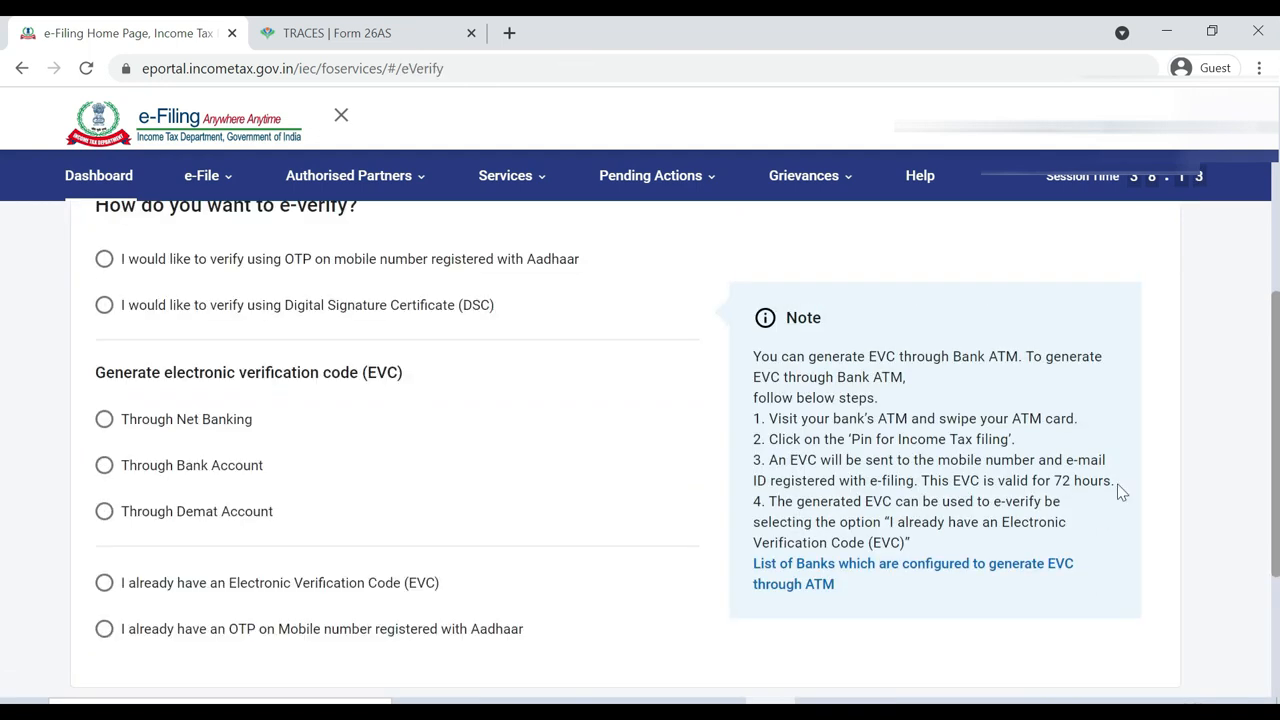
Choose OTP on the Aadhaar-registered mobile, consent to Aadhaar validation, and generate the OTP
{"action": "scroll", "coordinate": [4, 370], "scroll_direction": "up", "scroll_amount": 1}
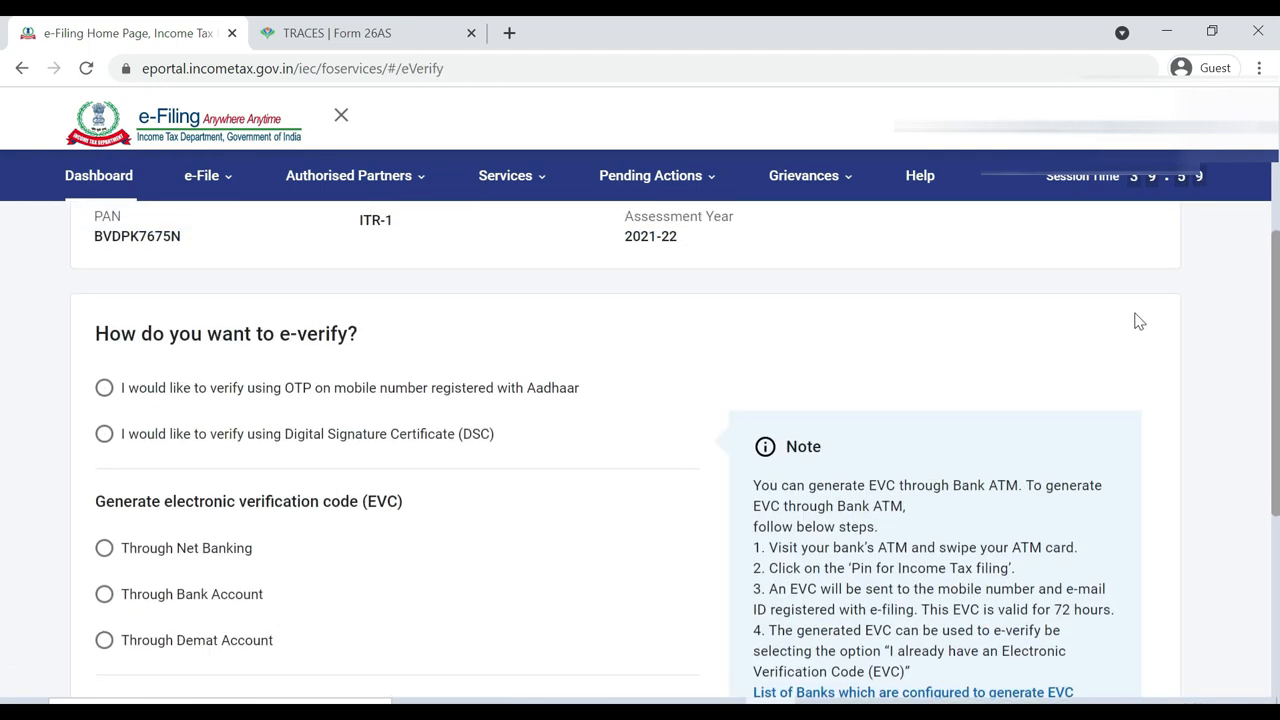
{"action": "scroll", "coordinate": [4, 320], "scroll_direction": "up", "scroll_amount": 1}
{"action": "scroll", "coordinate": [4, 302], "scroll_direction": "down", "scroll_amount": 1}
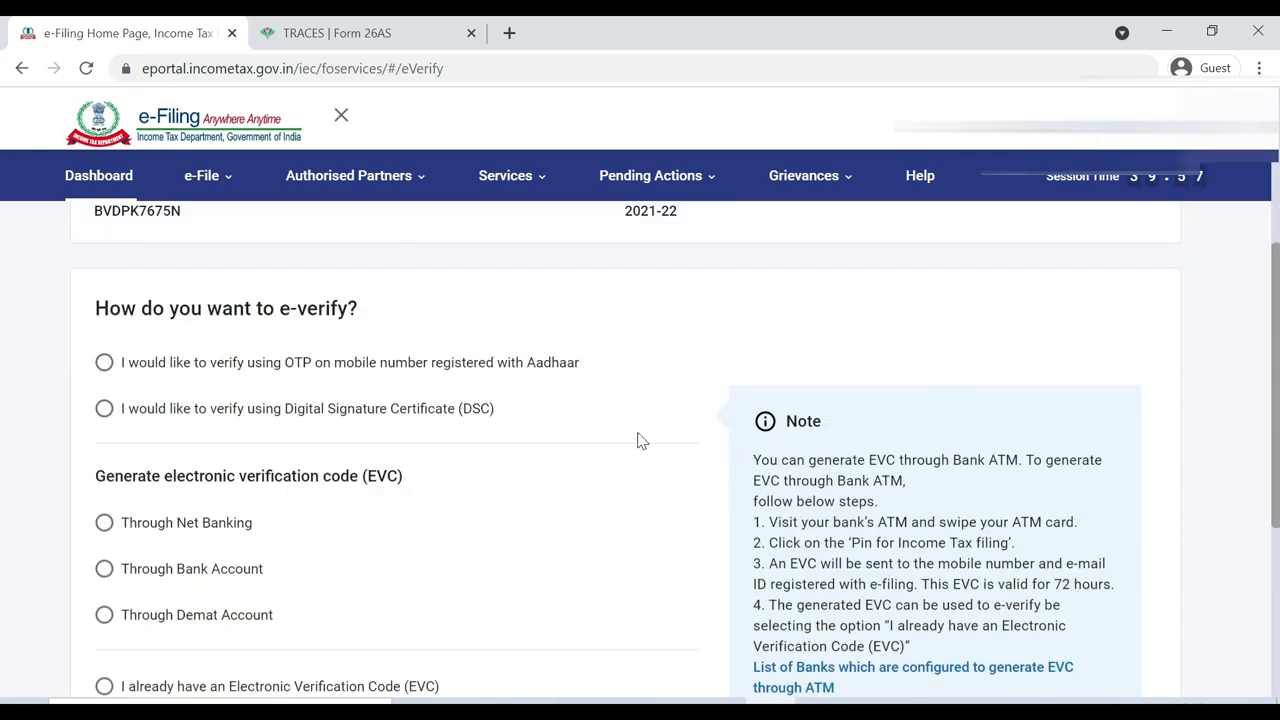
{"action": "left_click", "coordinate": [105, 365]}
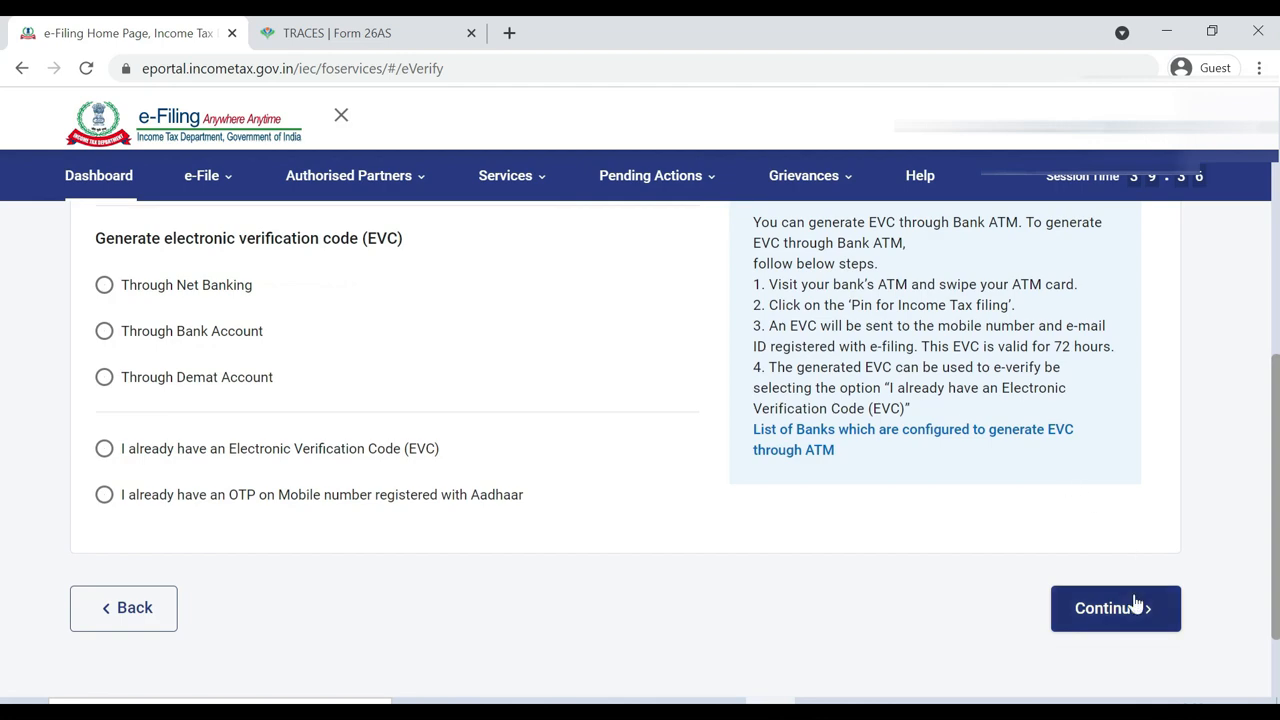
{"action": "left_click", "coordinate": [1135, 624]}
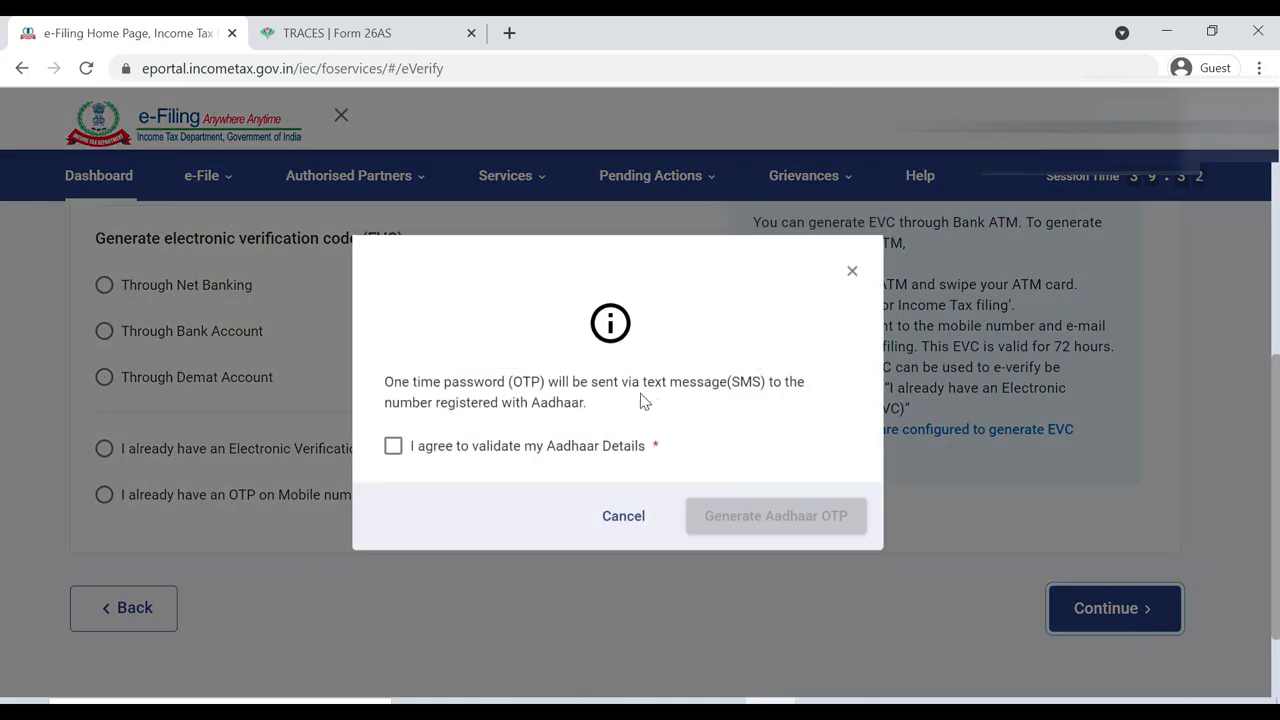
{"action": "left_click", "coordinate": [393, 450]}
{"action": "left_click", "coordinate": [766, 518]}
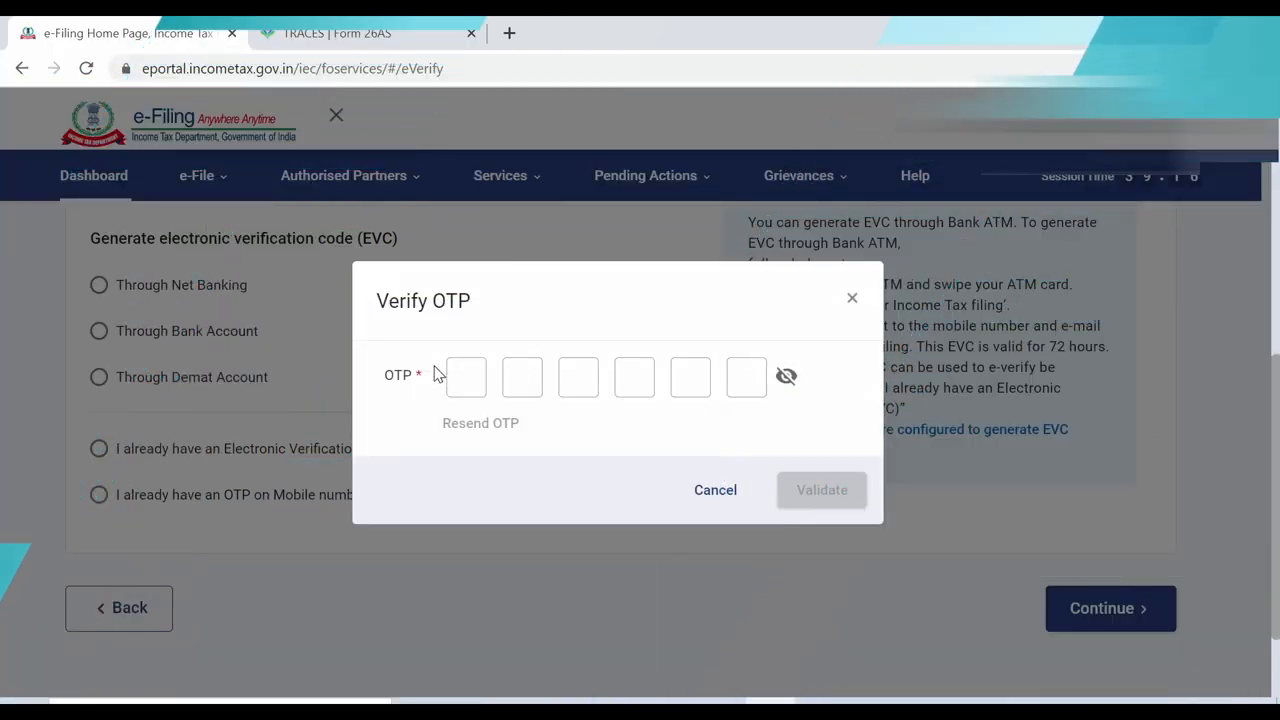
Enter the received six-digit Aadhaar OTP and validate it
{"action": "left_click", "coordinate": [464, 376]}
{"action": "type", "text": "12"}
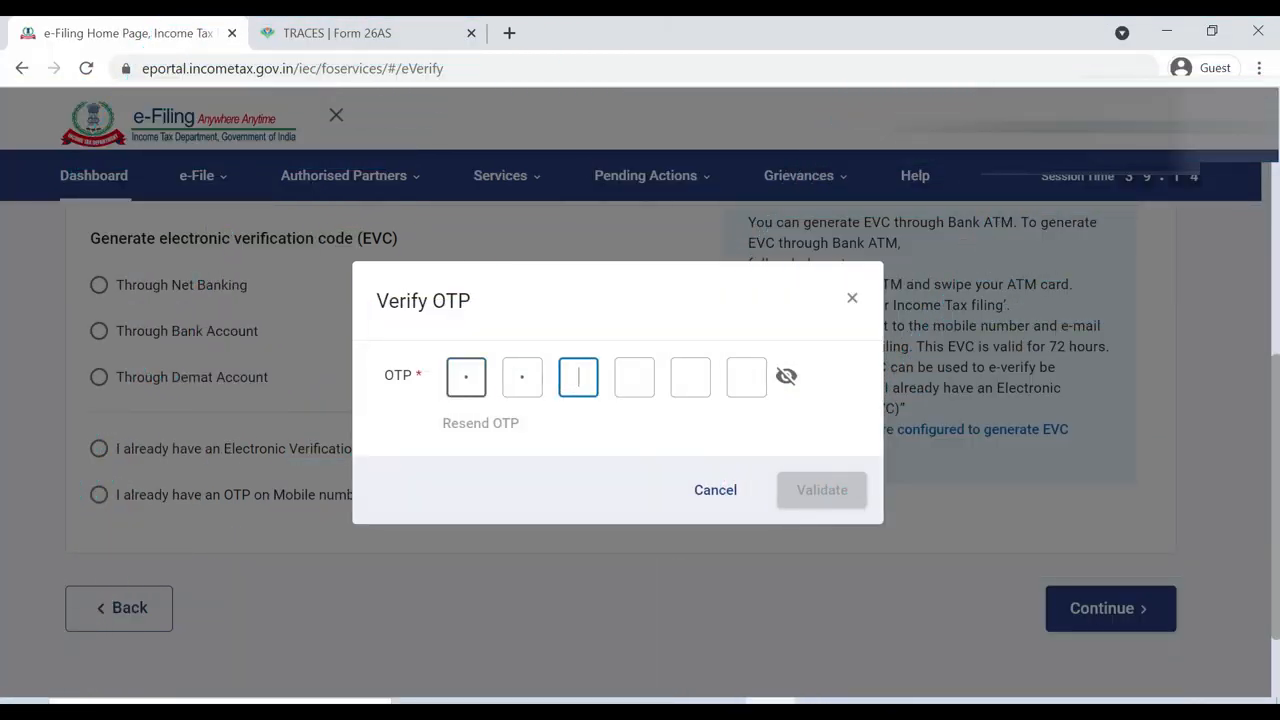
{"action": "type", "text": "3456"}
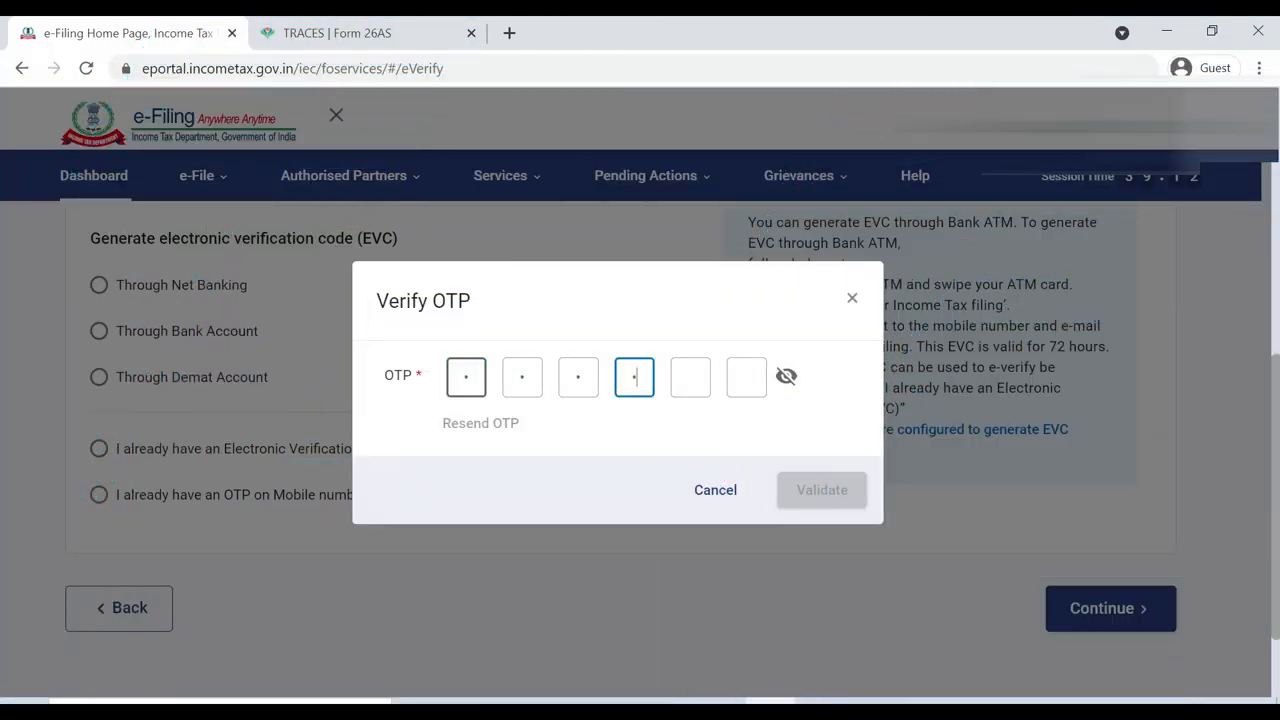
{"action": "left_click", "coordinate": [847, 500]}
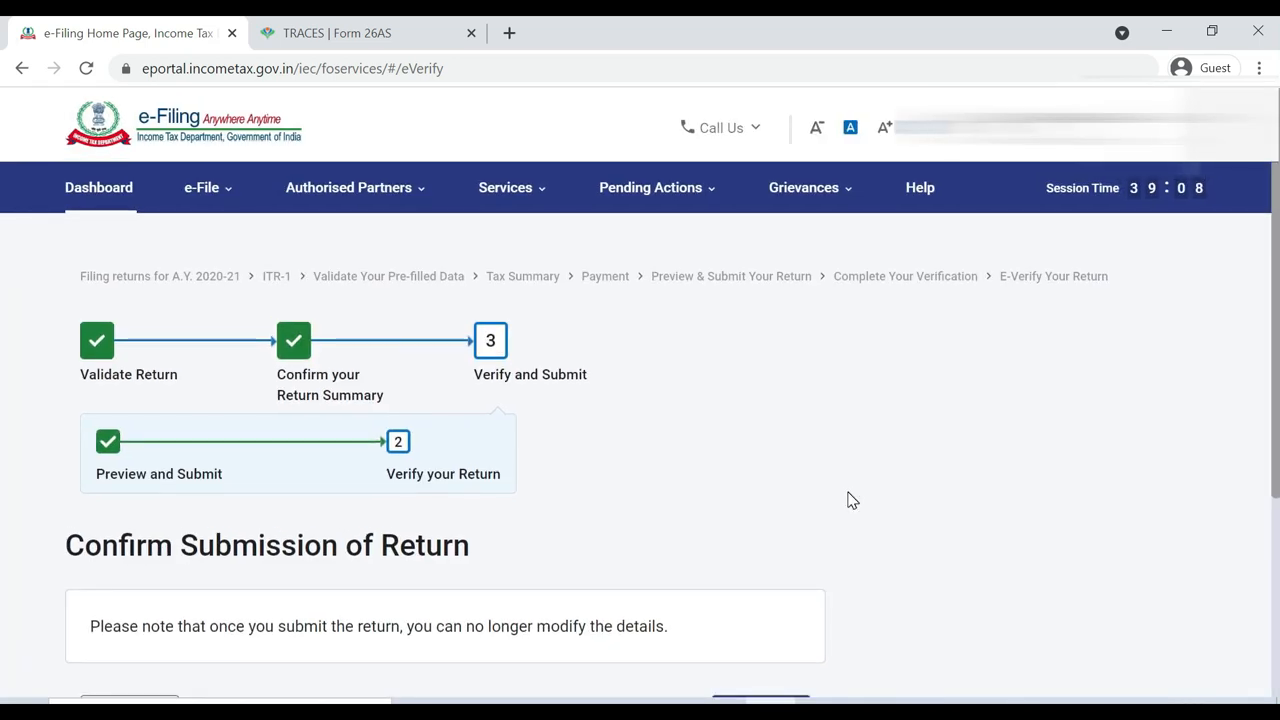
Submit the return from the Confirm Submission of Return page
{"action": "scroll", "coordinate": [3, 330], "scroll_direction": "down", "scroll_amount": 3}
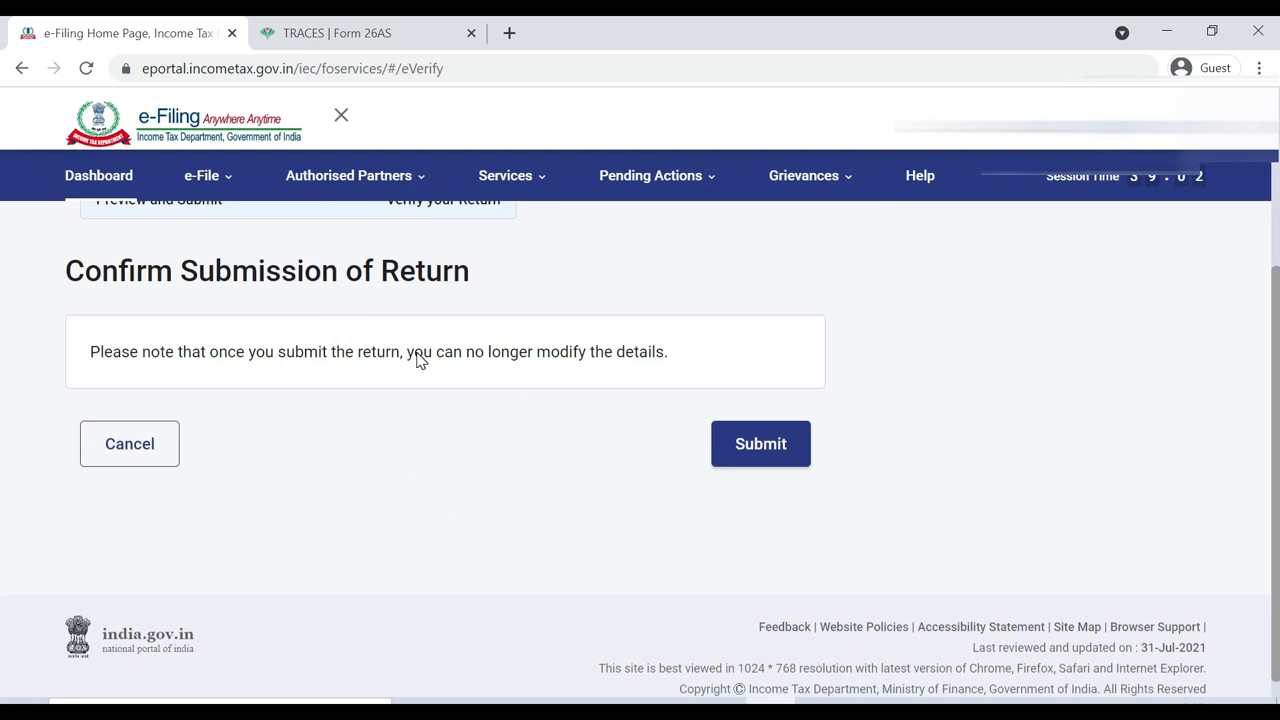
{"action": "left_click", "coordinate": [744, 435]}
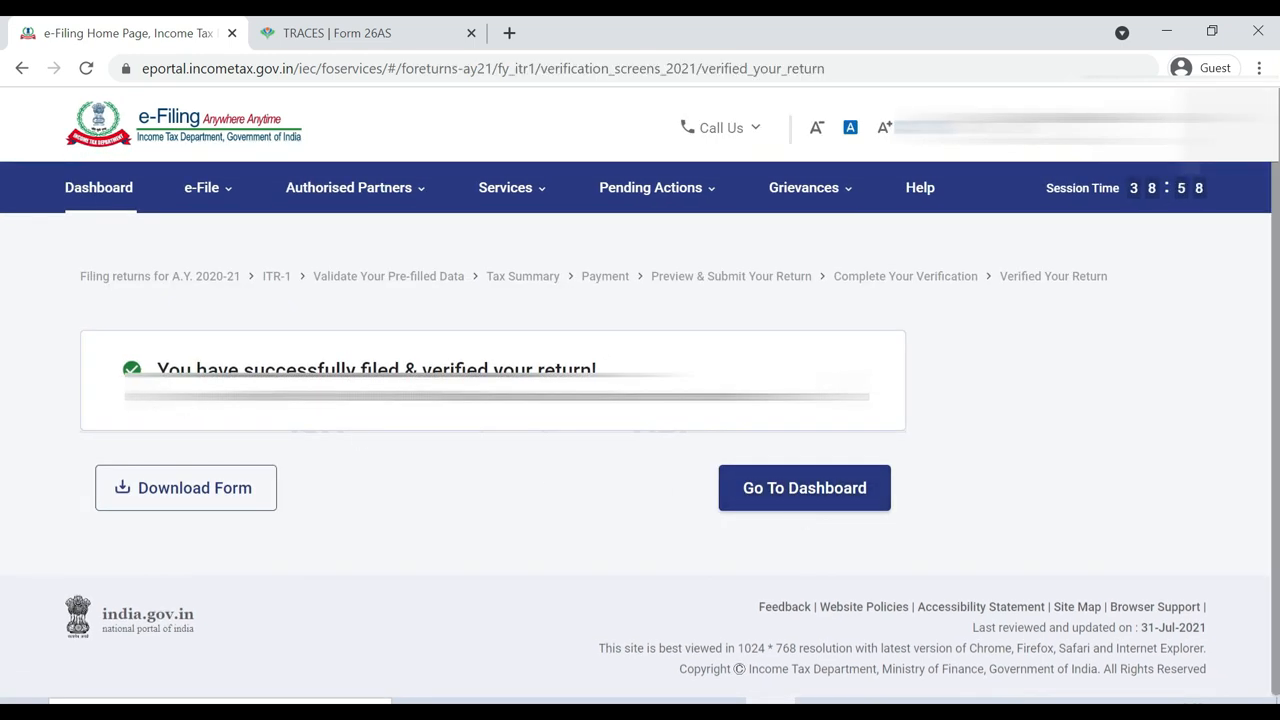
Check the 'successfully filed & verified' confirmation, then go back to the dashboard
{"action": "left_click_drag", "start_coordinate": [168, 370], "coordinate": [399, 370]}
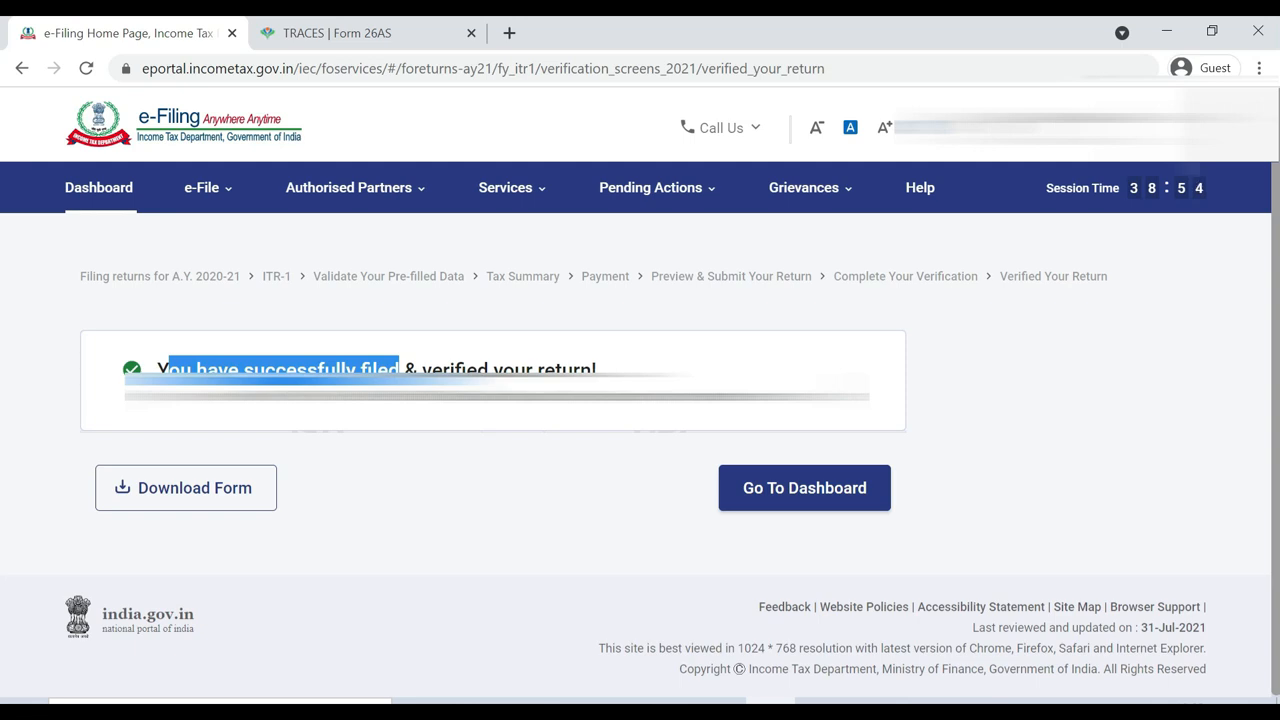
{"action": "left_click_drag", "start_coordinate": [562, 370], "coordinate": [478, 370]}
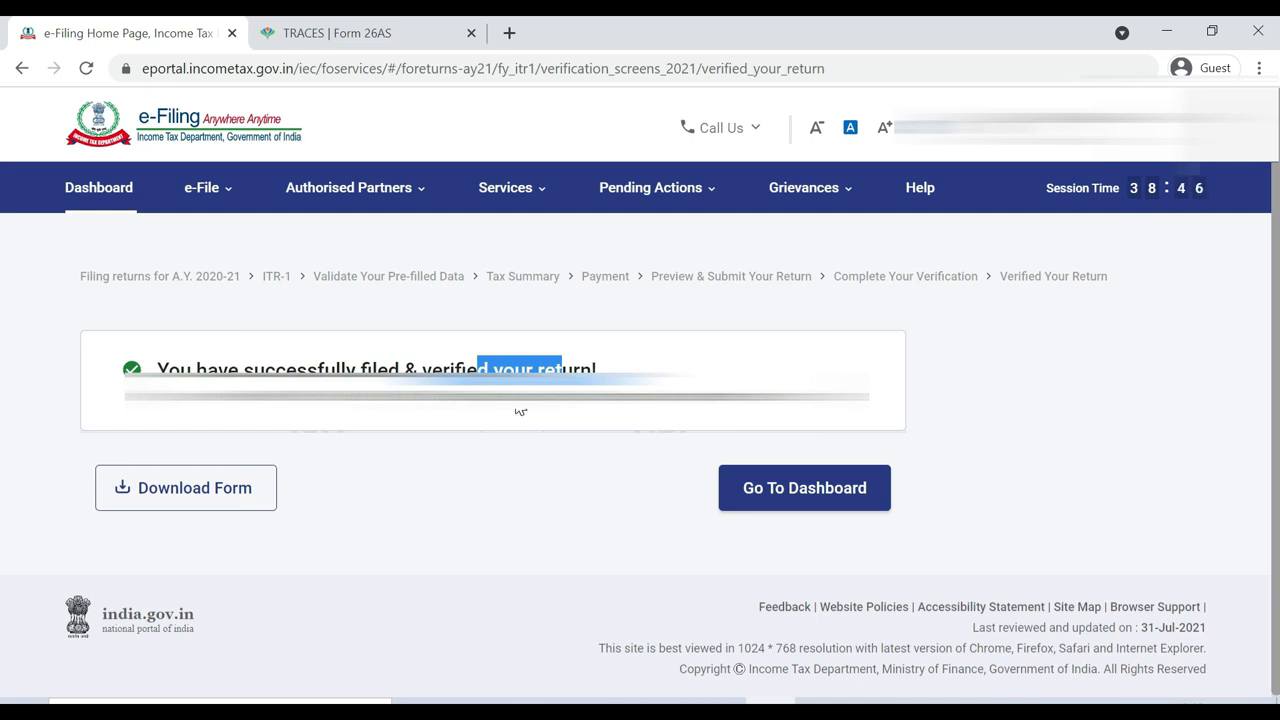
{"action": "left_click", "coordinate": [772, 490]}
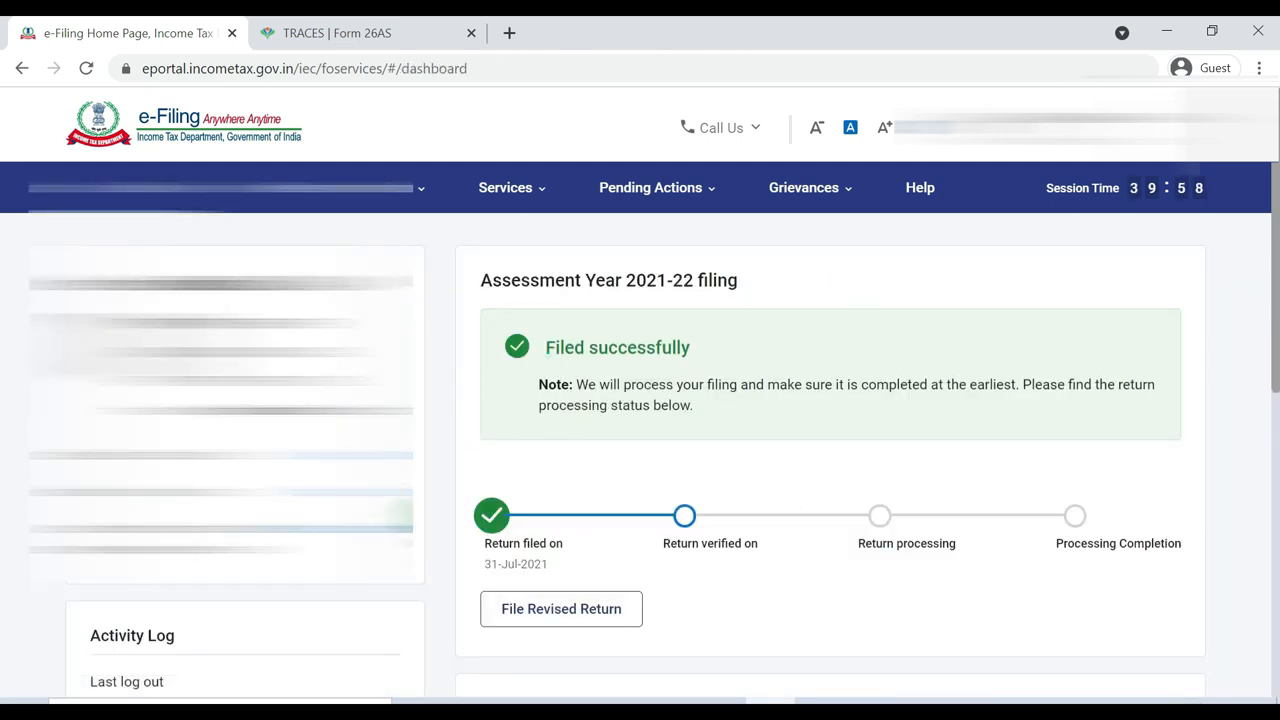
{"action": "left_click_drag", "start_coordinate": [544, 348], "coordinate": [697, 352]}
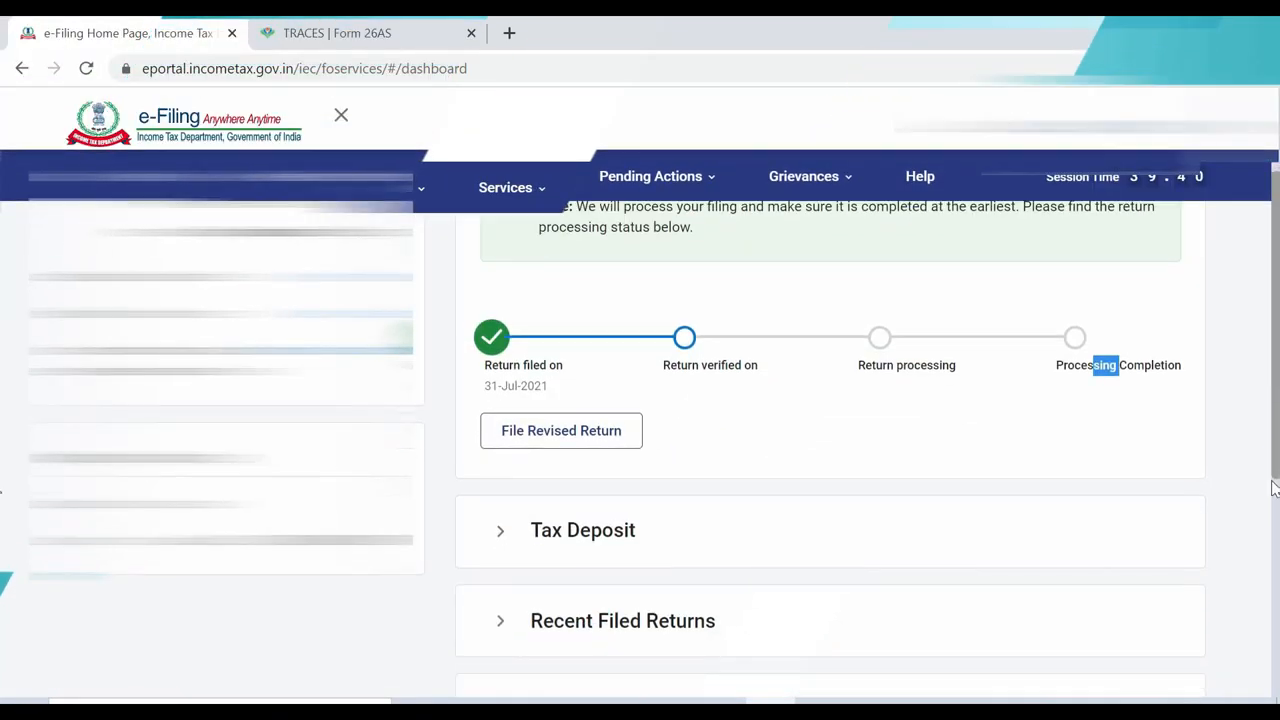
{"action": "scroll", "coordinate": [1272, 502], "scroll_direction": "down", "scroll_amount": 1}
{"action": "left_click_drag", "start_coordinate": [1270, 500], "coordinate": [1257, 549]}
{"action": "scroll", "coordinate": [1259, 556], "scroll_direction": "down", "scroll_amount": 1}
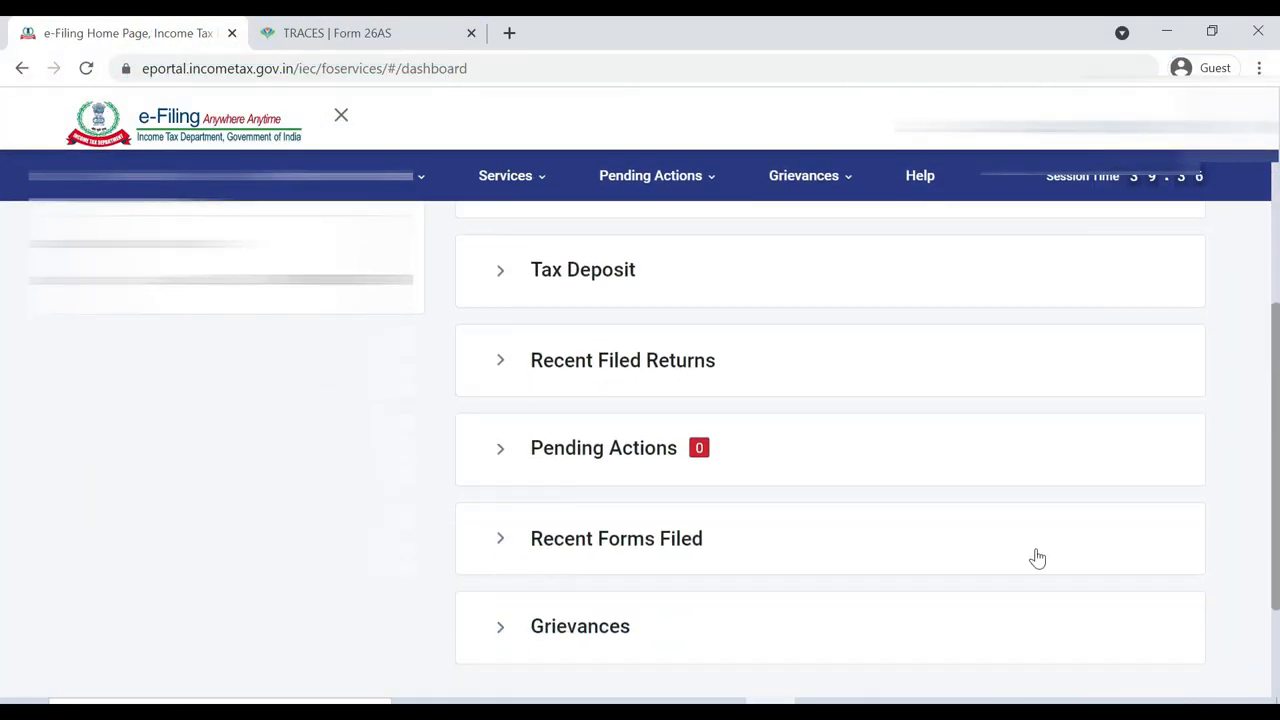
{"action": "left_click", "coordinate": [509, 464]}
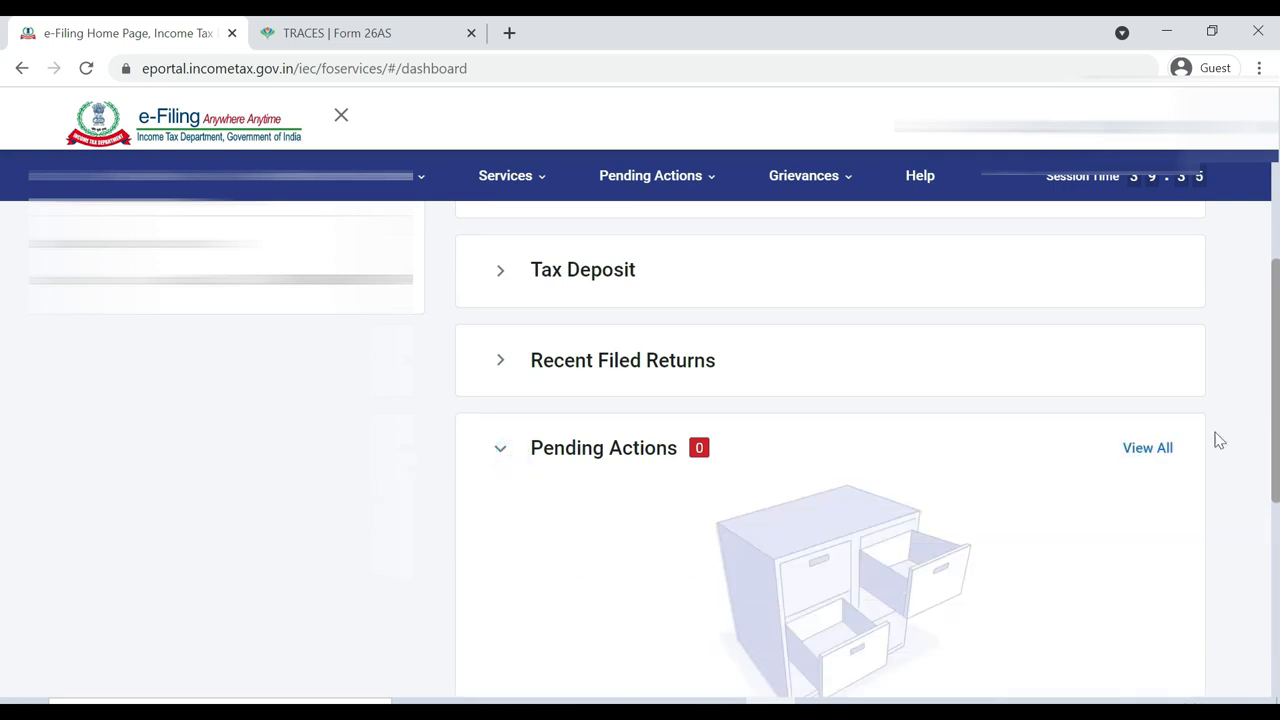
{"action": "left_click_drag", "start_coordinate": [1269, 437], "coordinate": [1274, 205]}
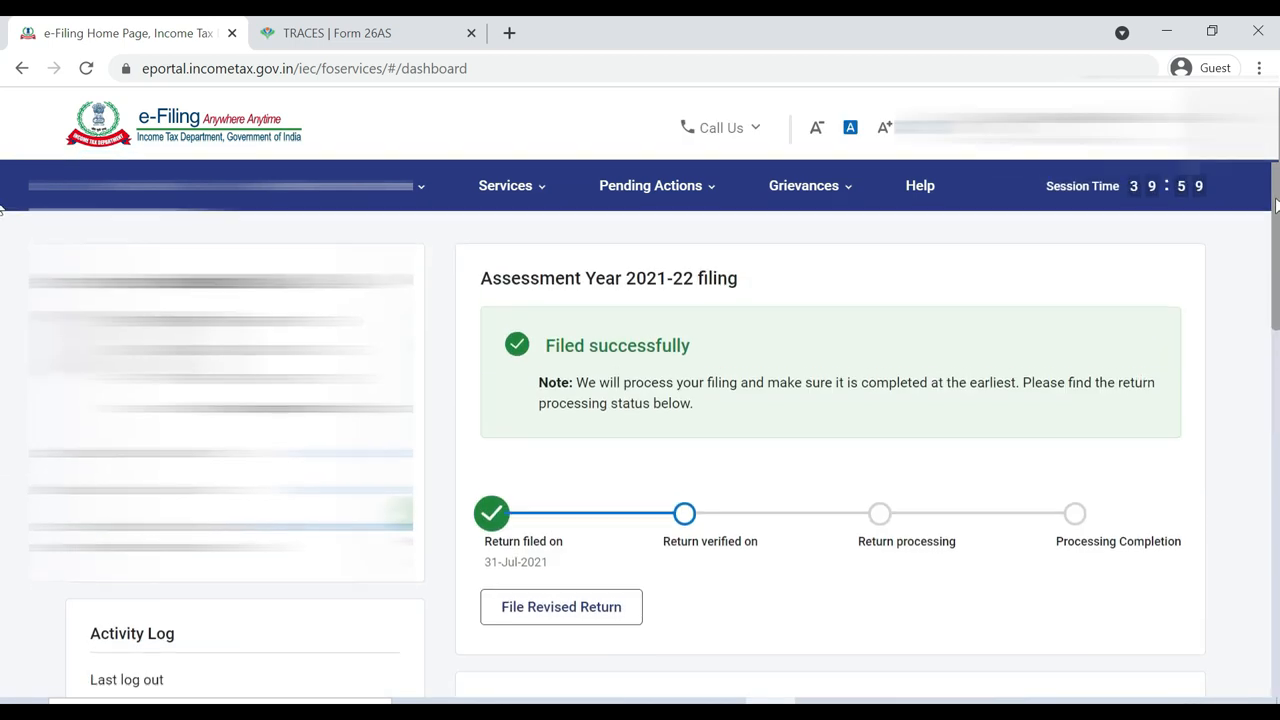